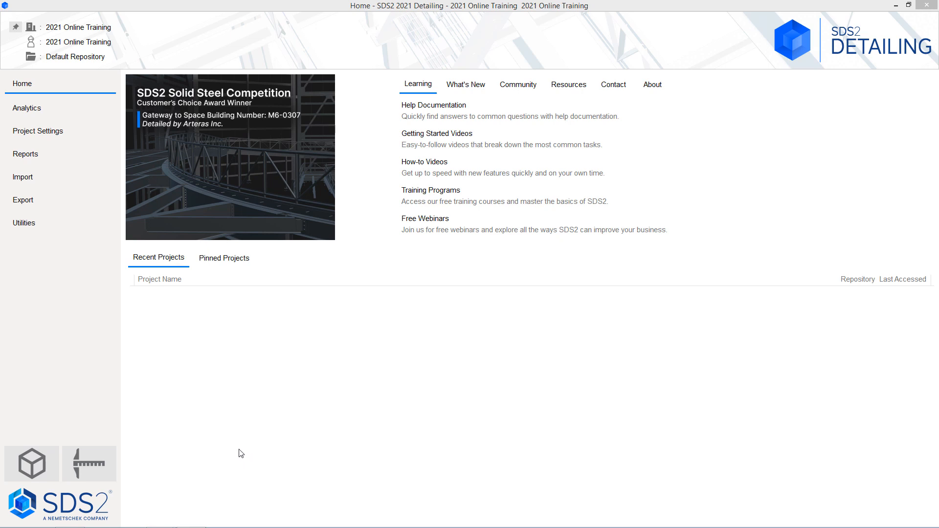
- Open the 2021 Online Training job in the Modeling environment from the Home screen
left_click(20, 470)
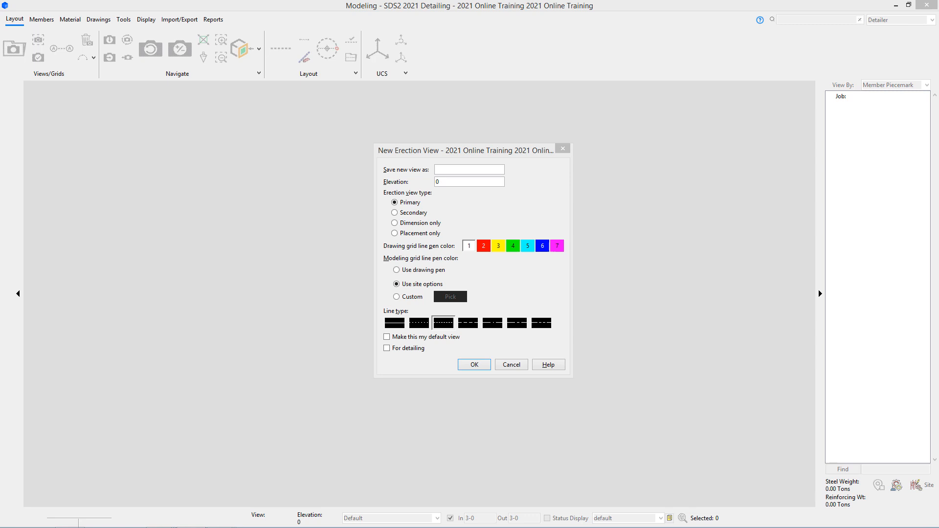
- Name the new erection view 'AB PLAN' and enter elevation 99-2
left_click(461, 169)
type("AB")
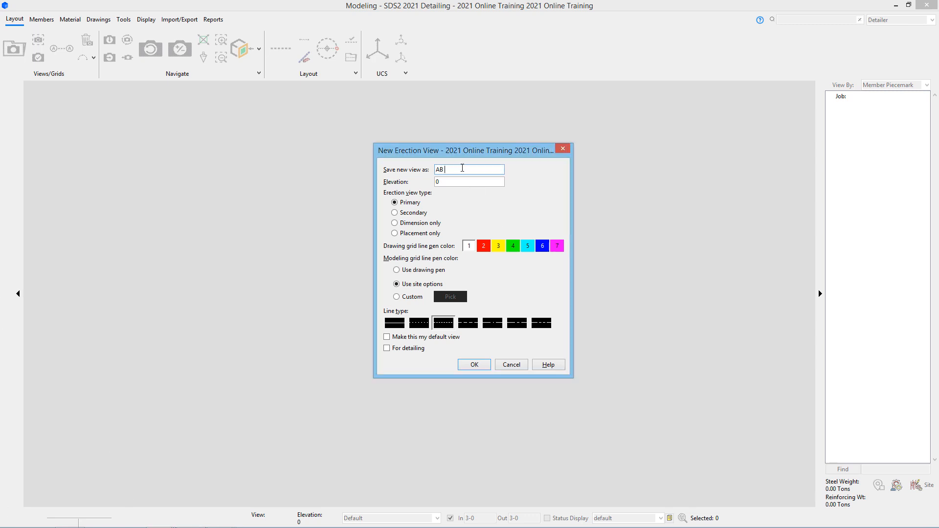
type(" PLAN")
key("Tab")
type("99-")
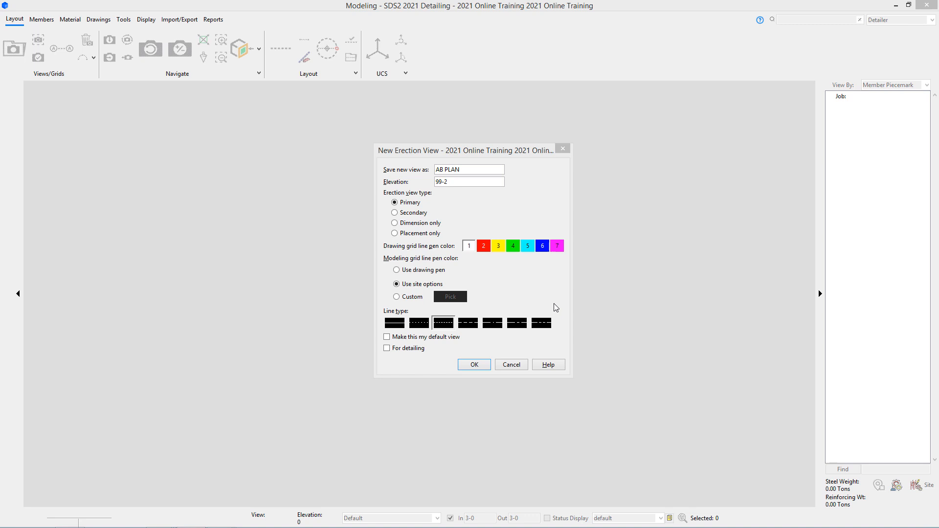
- Make AB PLAN the default view, mark it for detailing, and create it
left_click(453, 342)
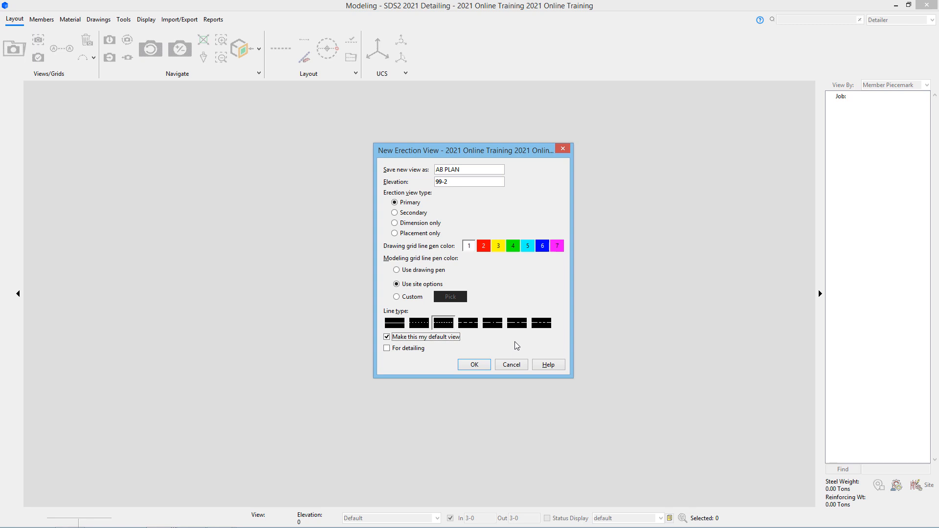
left_click(401, 350)
left_click(481, 366)
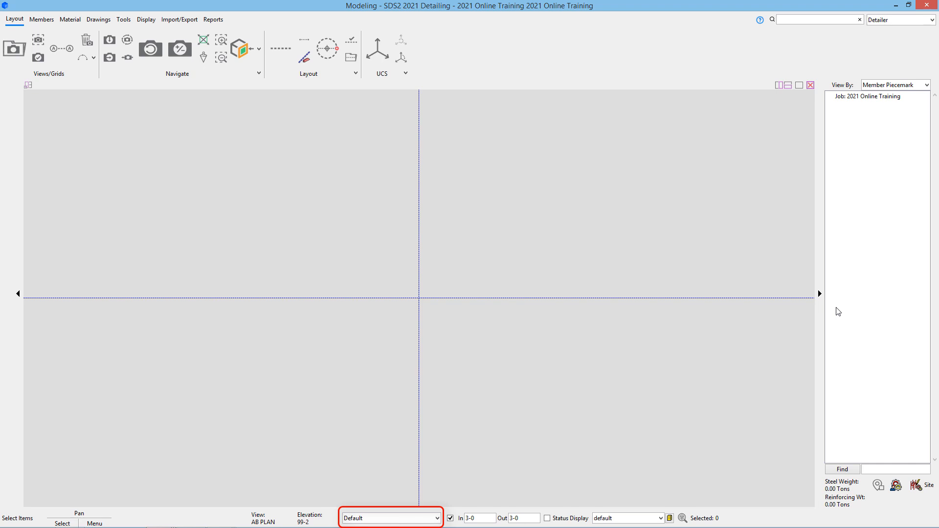
left_click(437, 518)
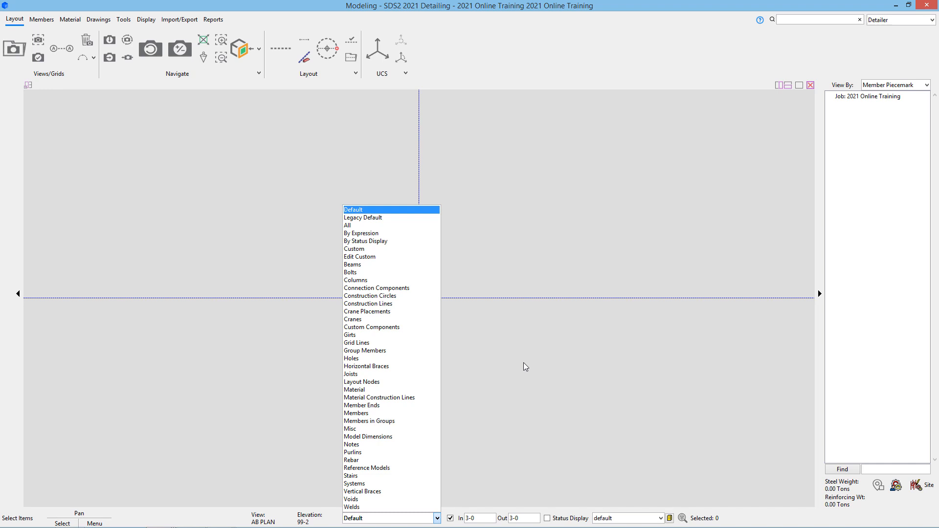
left_click(533, 364)
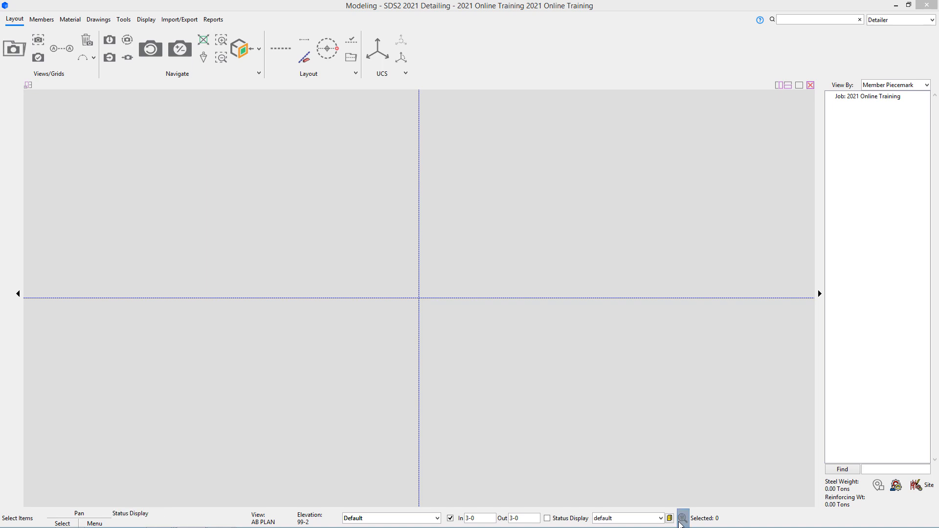
left_click(658, 431)
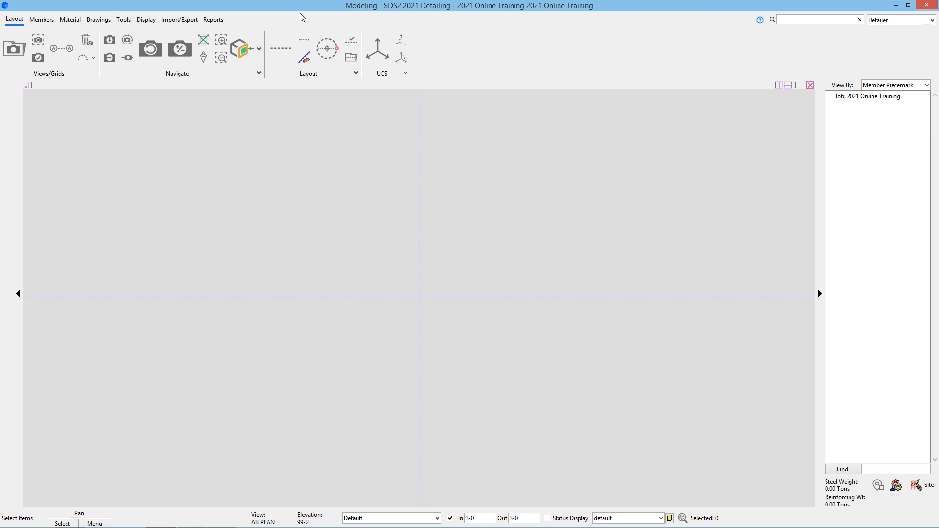
left_click(914, 87)
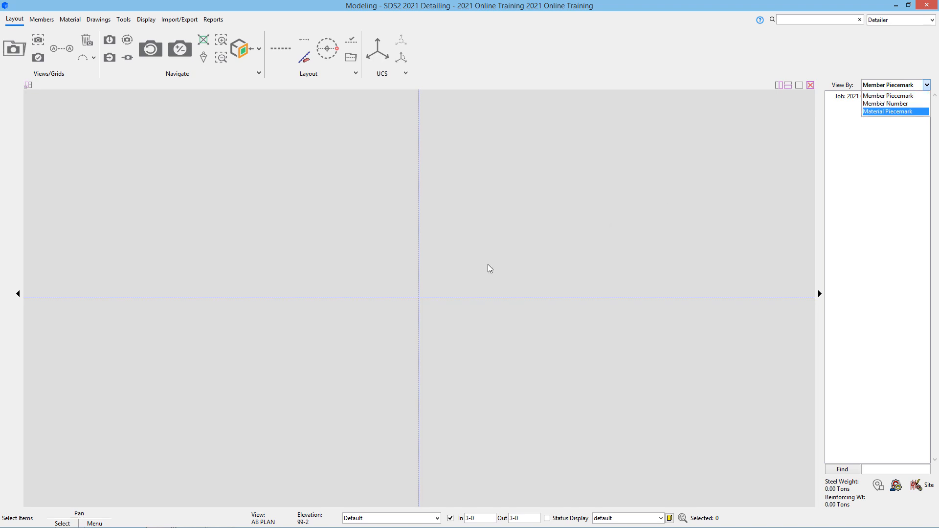
left_click(434, 289)
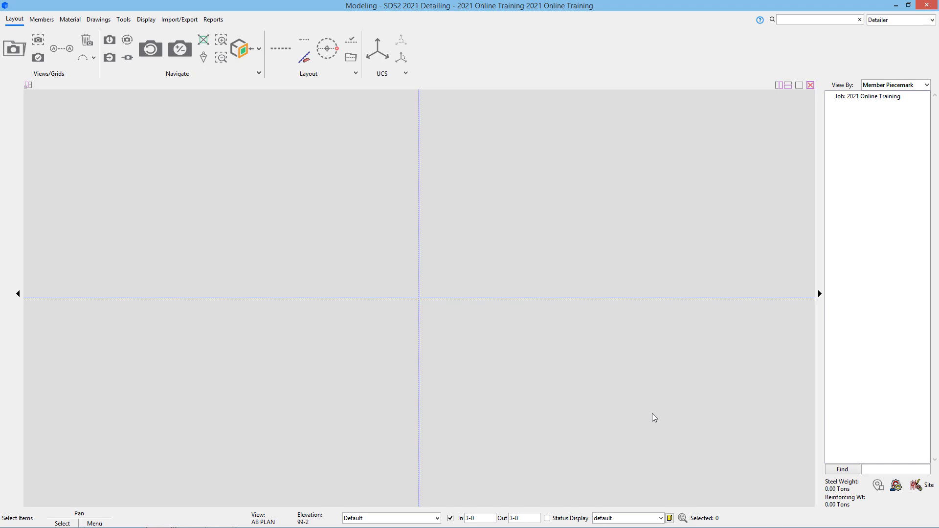
left_click(820, 295)
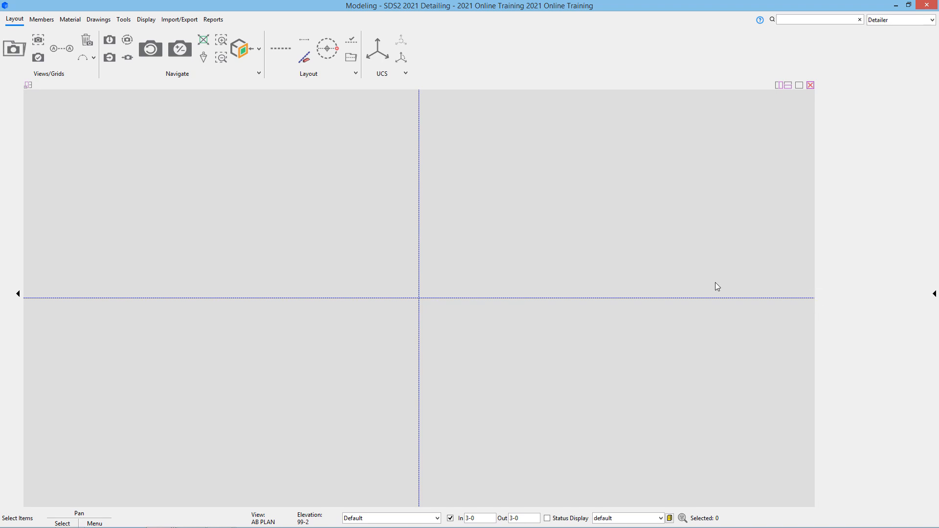
left_click(19, 295)
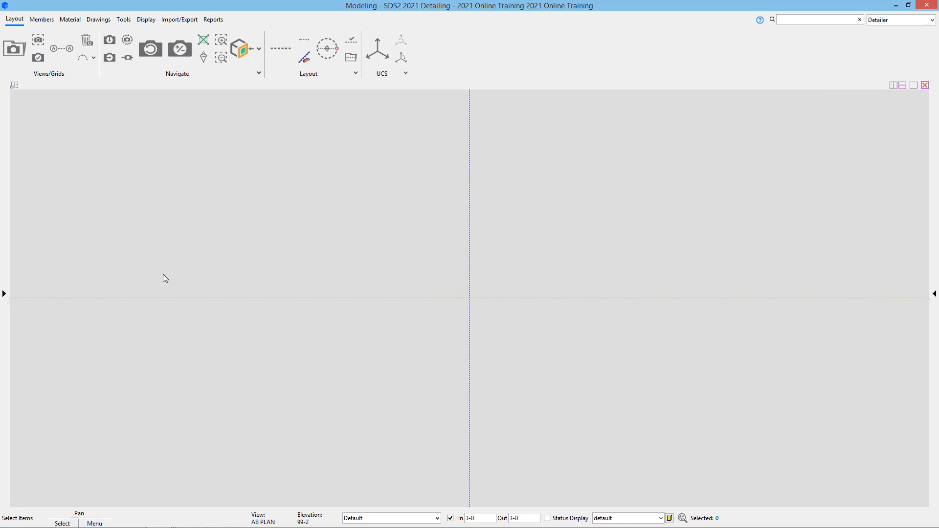
left_click(4, 293)
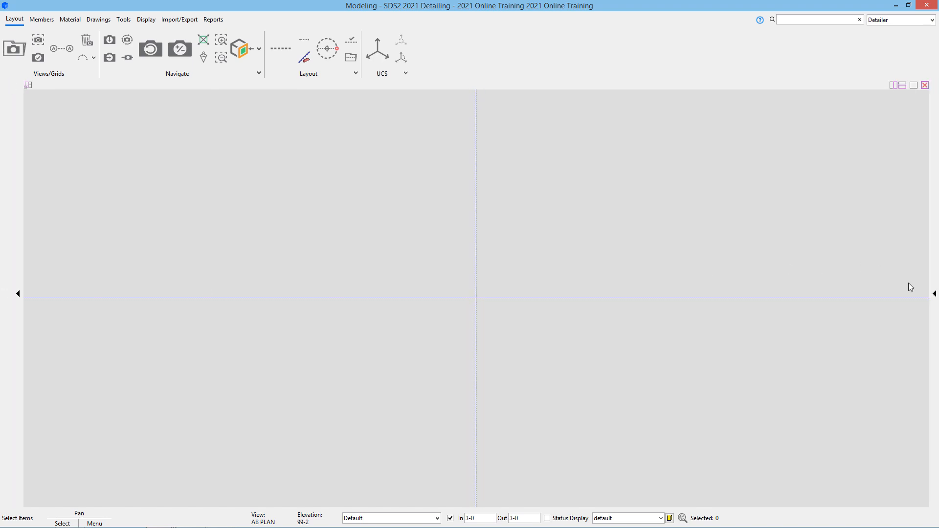
left_click(933, 294)
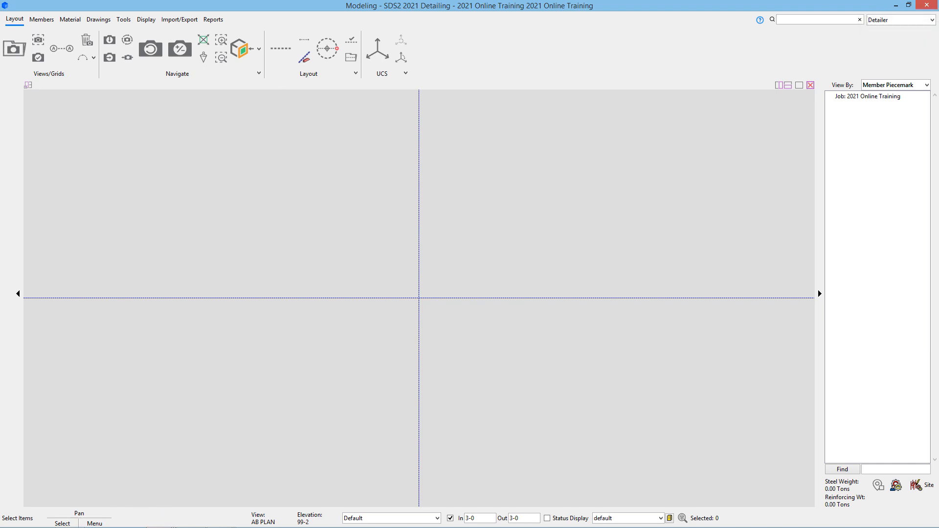
- Leave the AB PLAN view for the Home screen's Utilities page
left_click(932, 21)
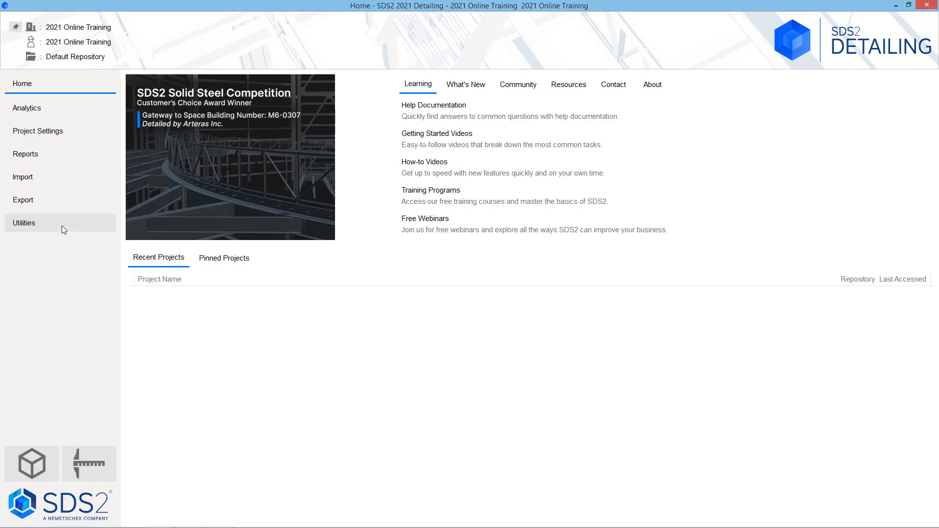
left_click(62, 226)
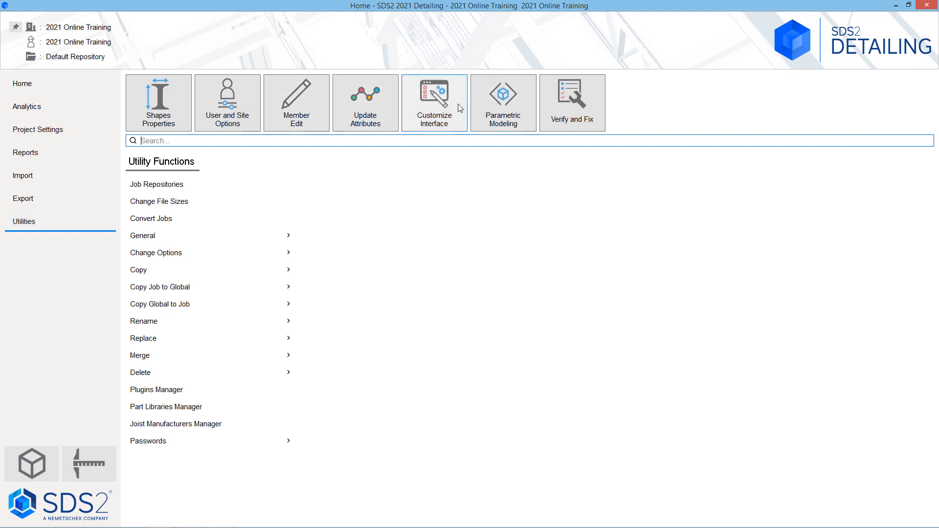
- Return to the Modeling window and choose Customize... from the role dropdown
left_click(896, 5)
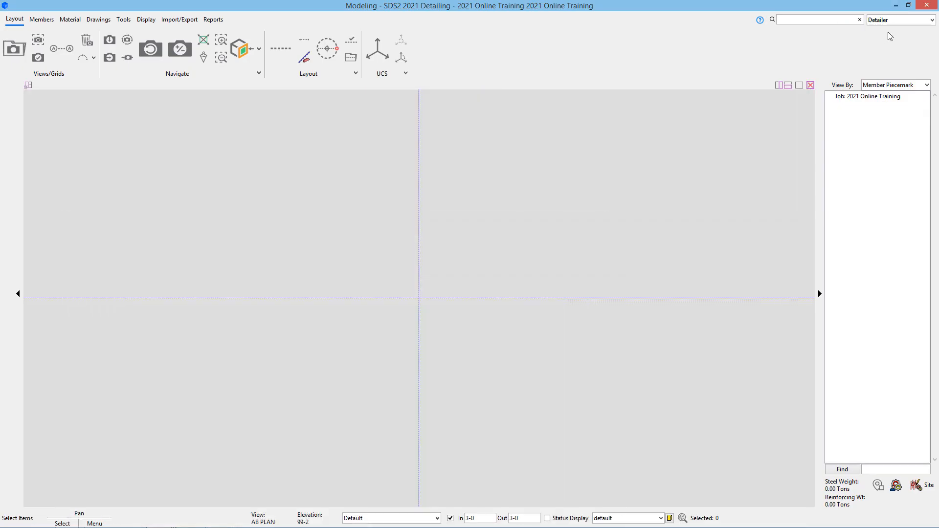
left_click(932, 20)
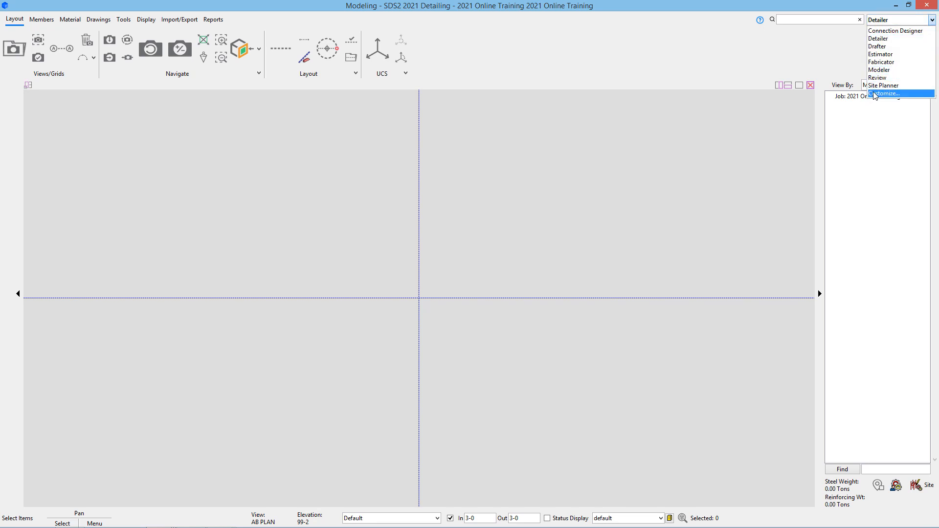
left_click(873, 93)
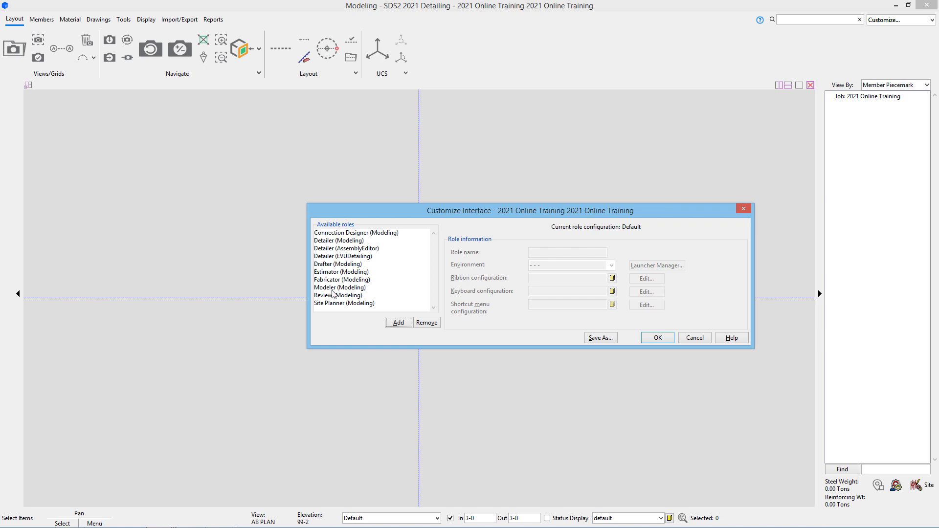
- Edit the ribbon configuration of the Detailer (Modeling) role
left_click(380, 241)
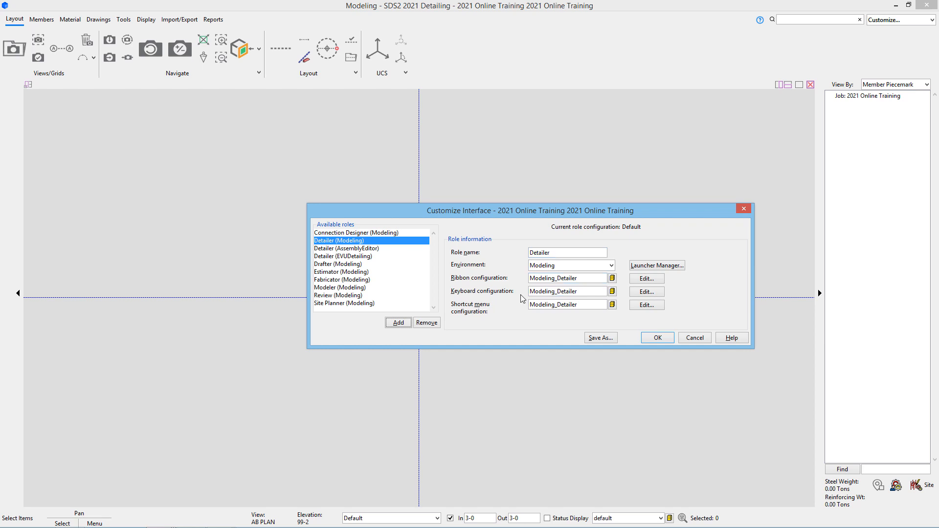
left_click(646, 279)
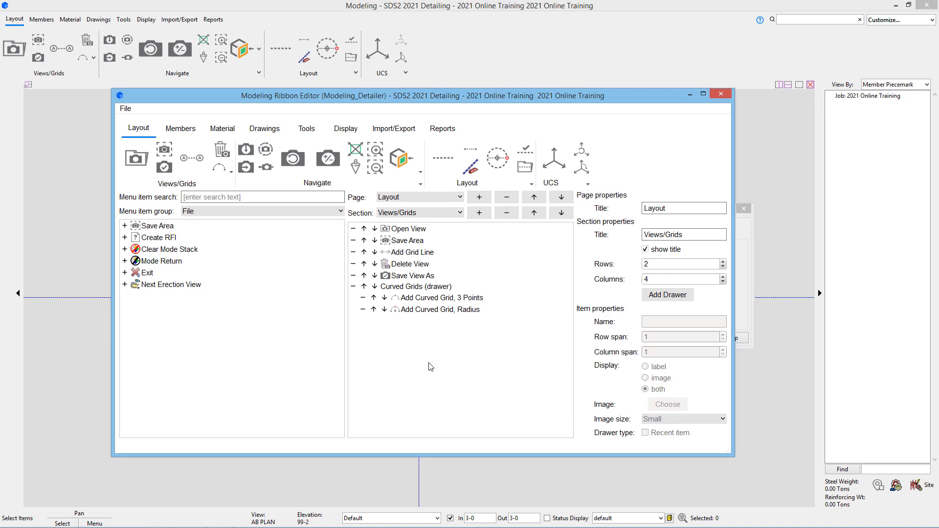
- Add Exit to the Views/Grids section and move it up to the first row, above Open View
left_click(124, 273)
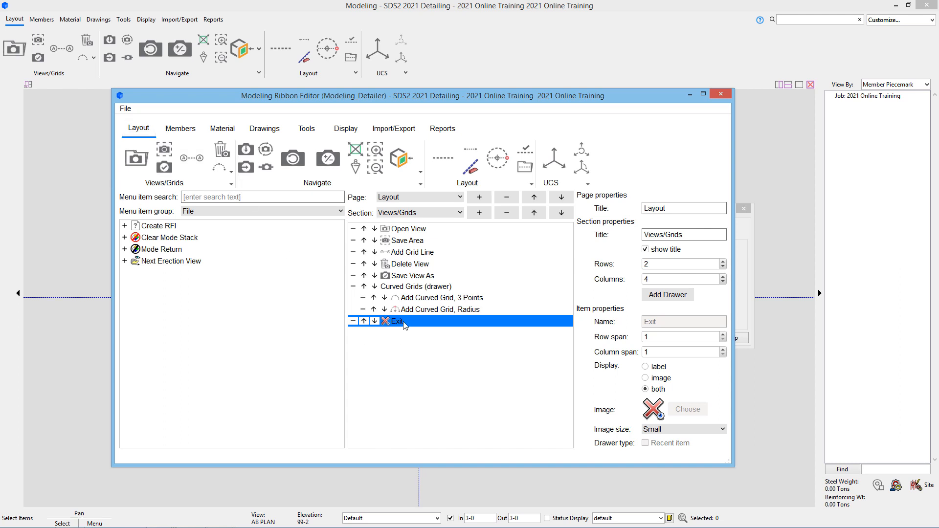
left_click(233, 186)
left_click(245, 311)
left_click(364, 322)
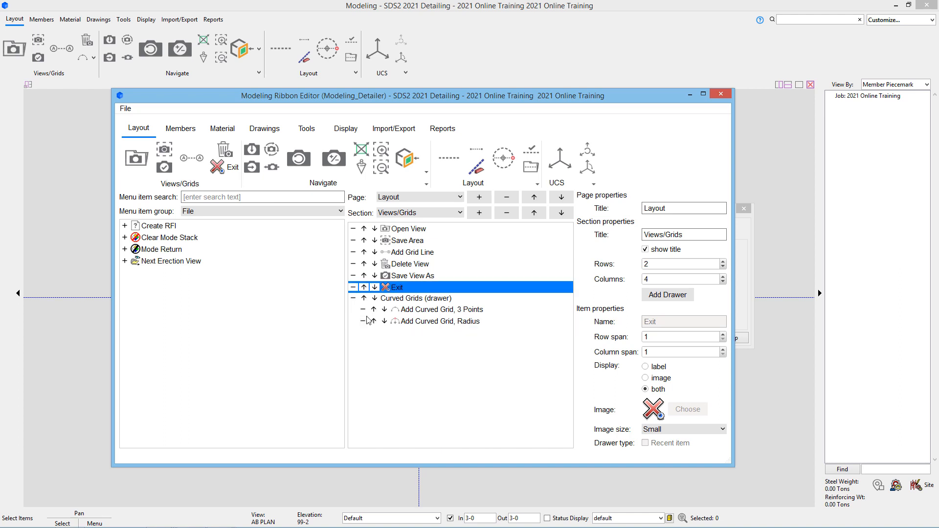
left_click(364, 287)
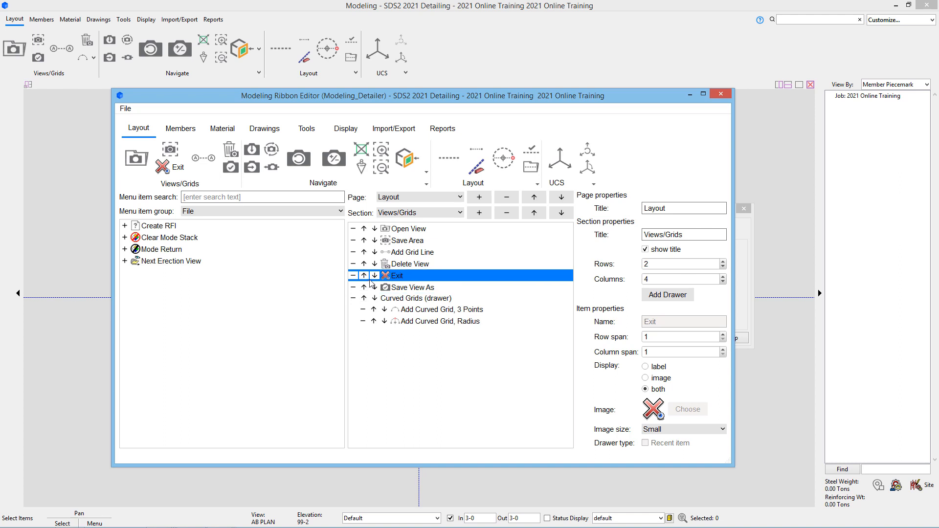
left_click(364, 275)
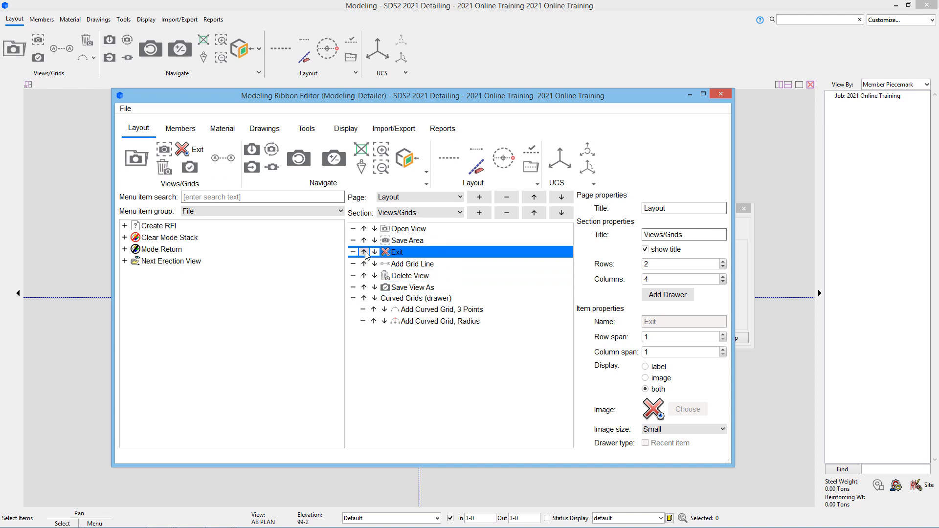
left_click(363, 252)
left_click(364, 240)
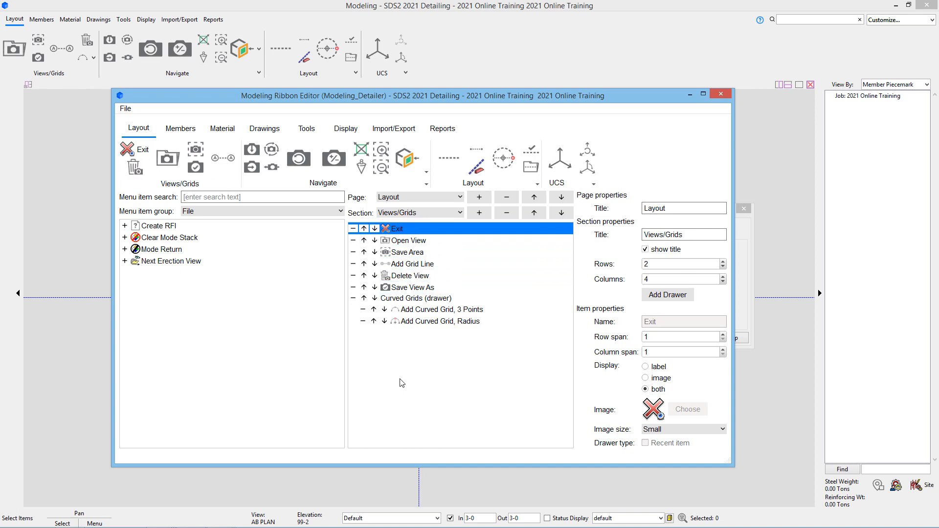
- Remove Exit from the Views/Grids section so it starts with Open View again
left_click(353, 228)
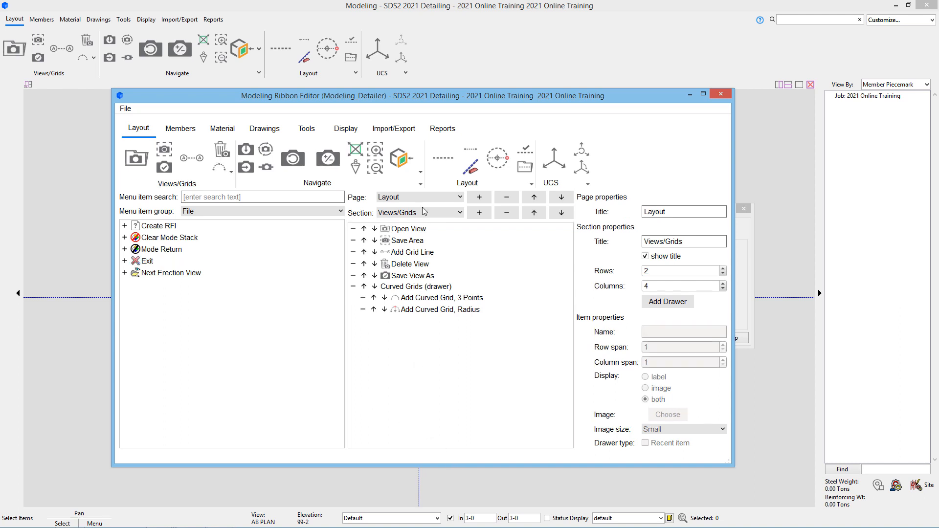
left_click(437, 213)
left_click(443, 198)
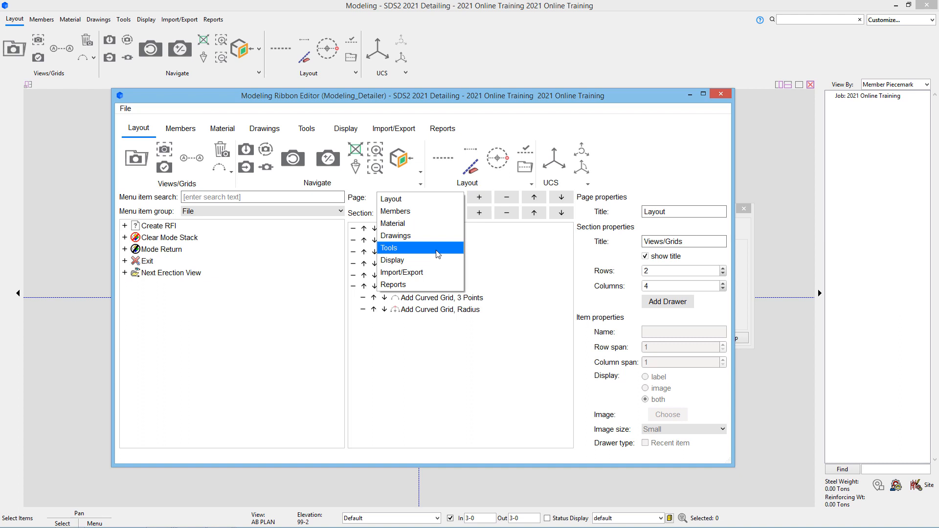
- Add a new ribbon page titled 'training' and give it an empty Section 1
left_click(424, 285)
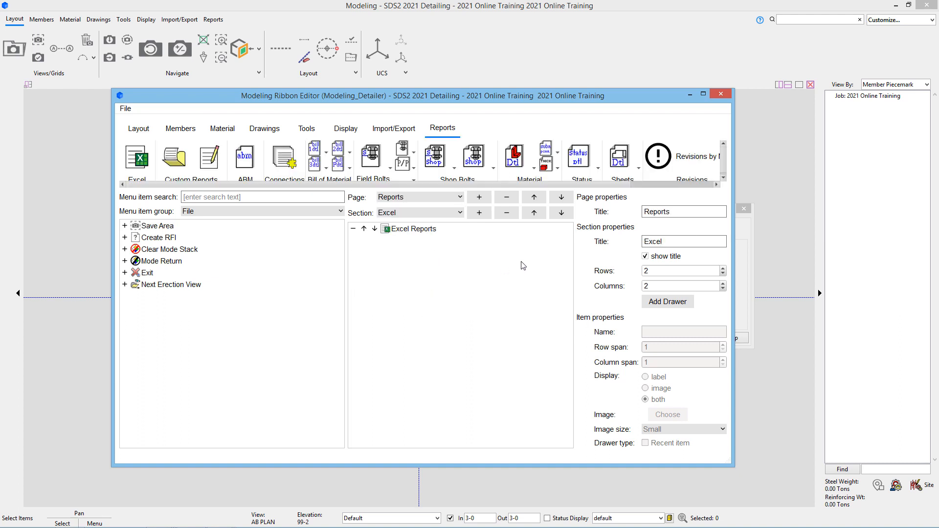
left_click(473, 201)
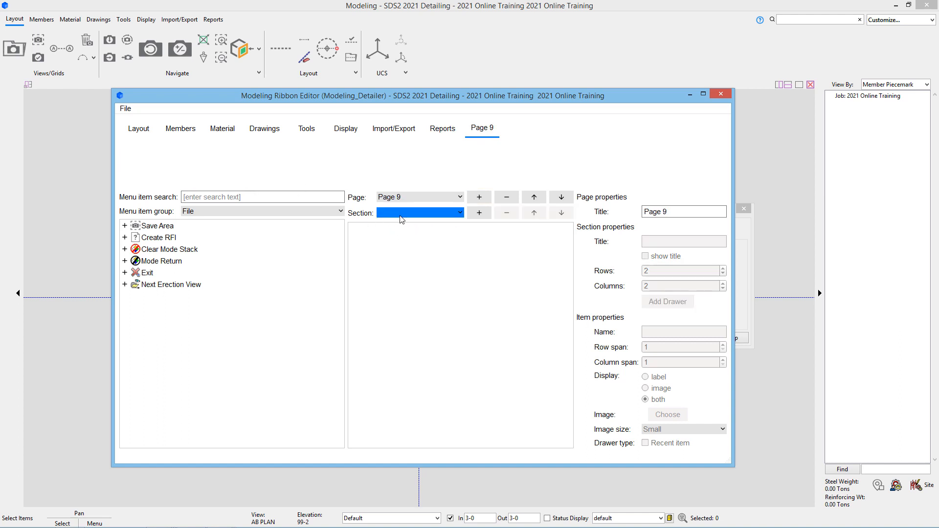
left_click_drag(668, 212, 567, 204)
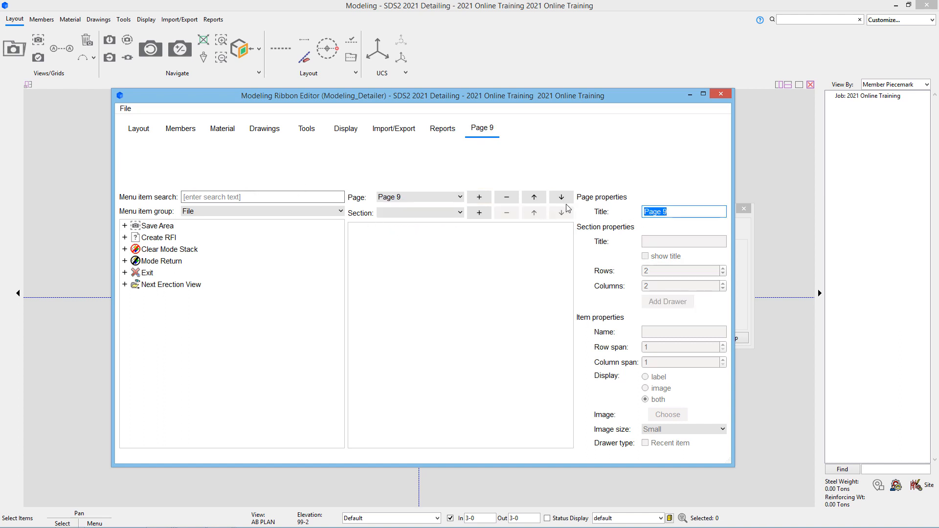
type("training")
key("Return")
left_click(458, 214)
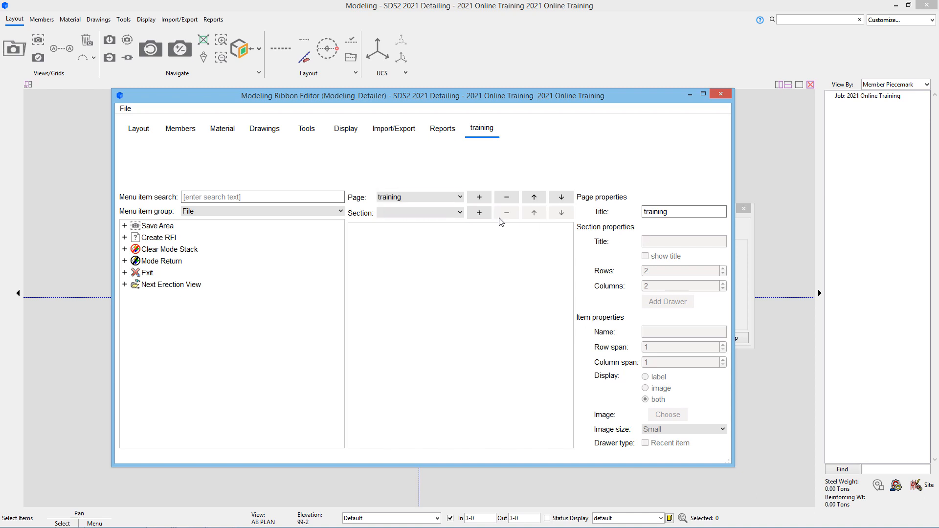
left_click(479, 213)
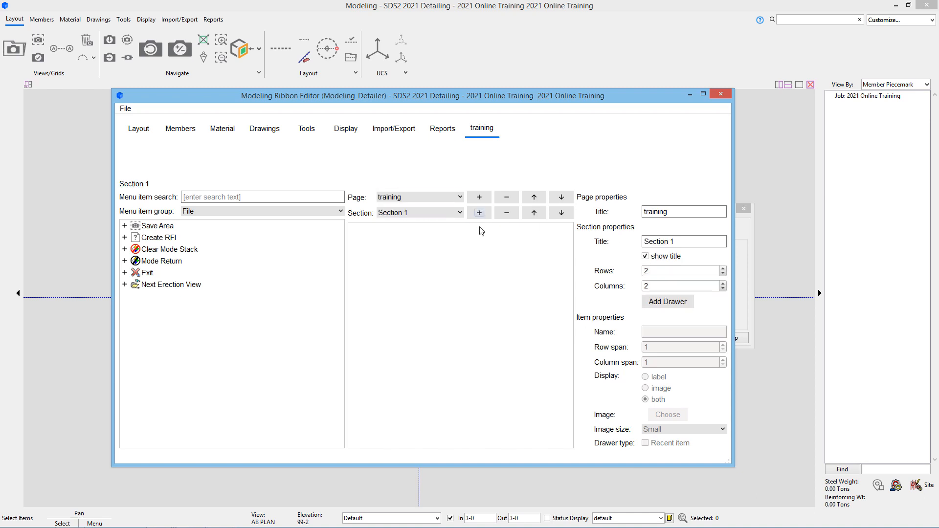
- Rename Section 1 to 'training section'
left_click(692, 237)
type("training secti")
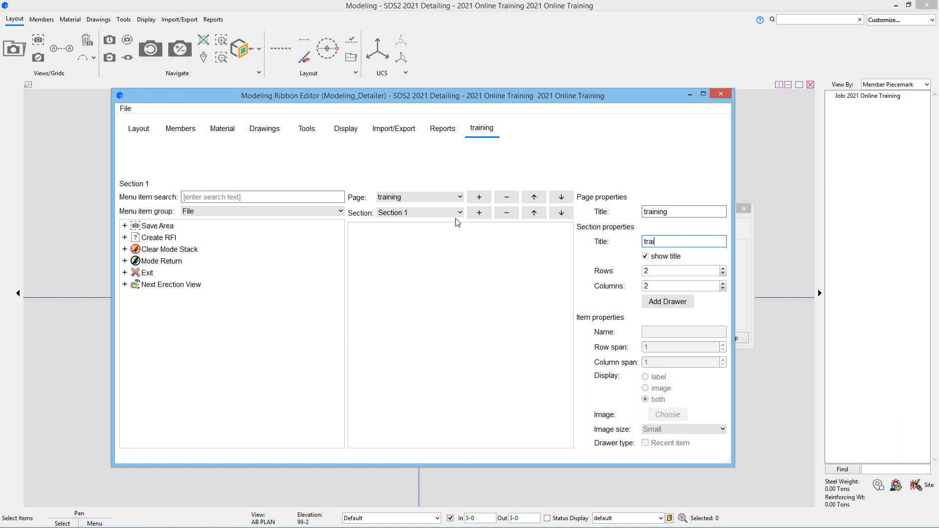
type("on")
key("Tab")
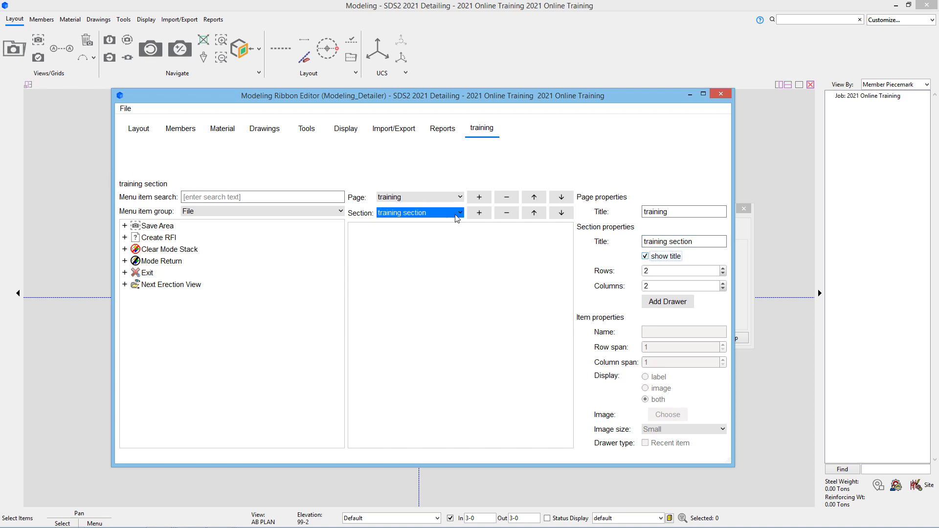
- Add a second section titled 'training section 2', then reselect training section
left_click(480, 214)
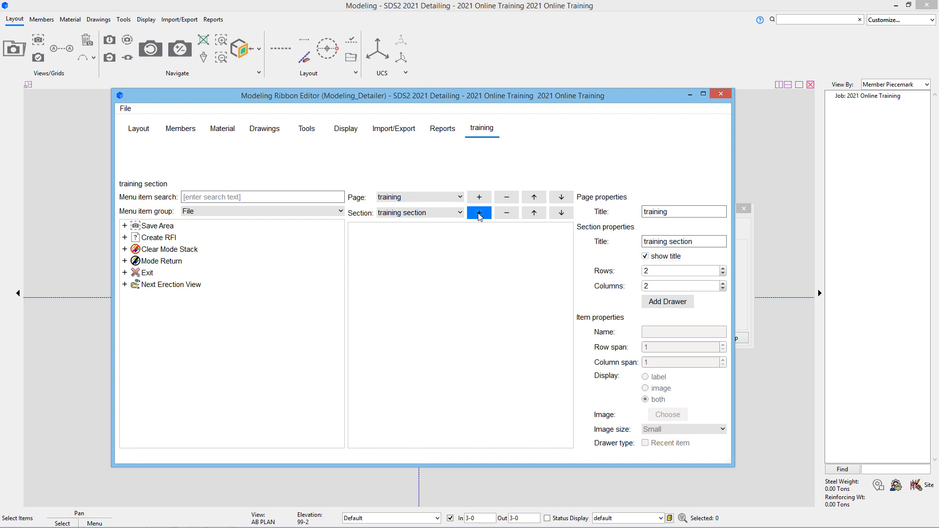
left_click(666, 242)
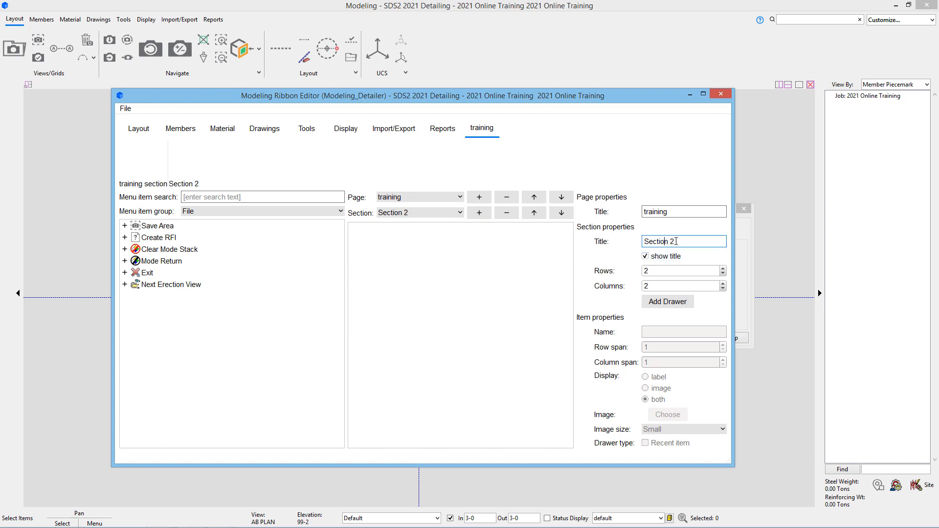
key("ctrl+a")
type("training section 2")
key("Tab")
left_click(435, 294)
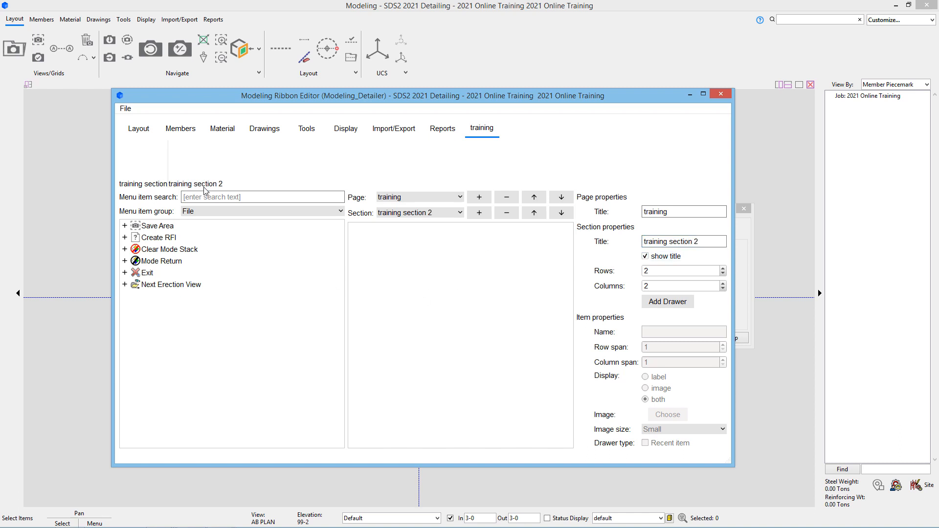
left_click(418, 212)
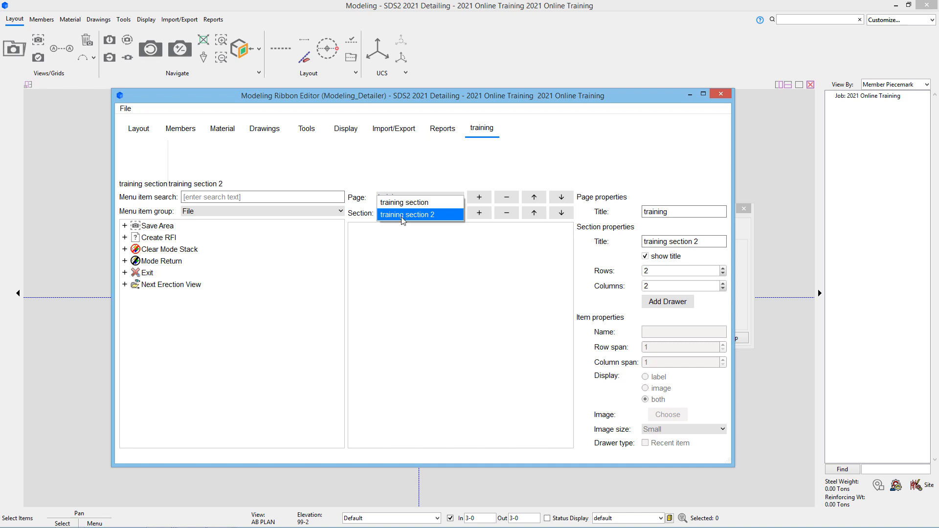
left_click(407, 197)
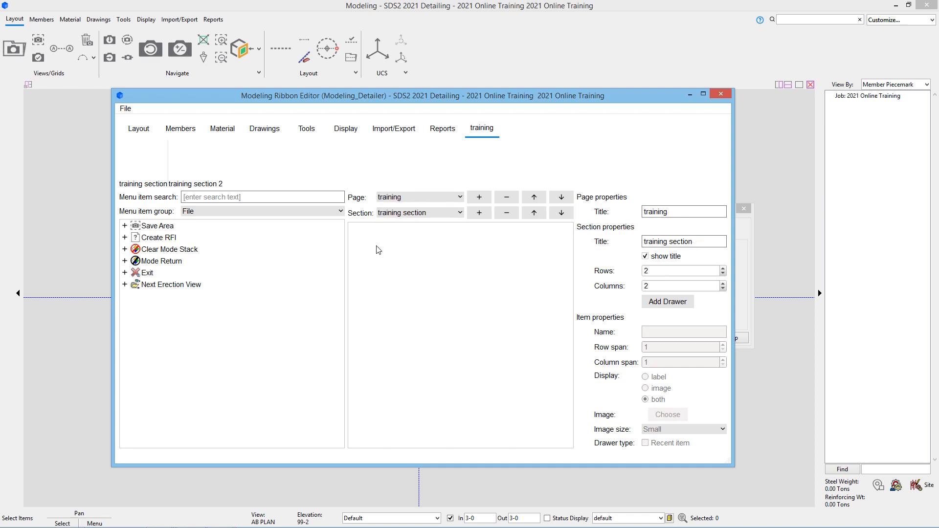
- Add Save Area and Create RFI to the training section and make it 3 rows by 3 columns
left_click(125, 225)
left_click(124, 226)
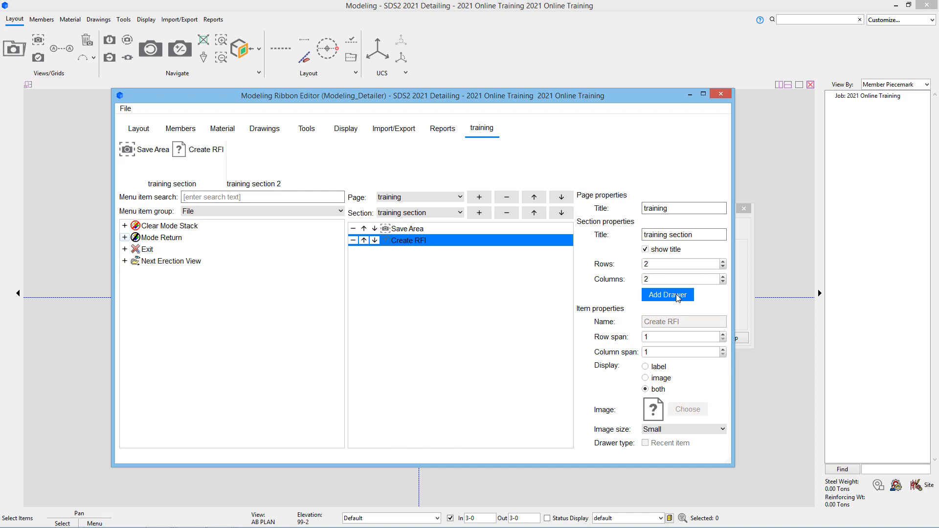
left_click(723, 262)
left_click(723, 277)
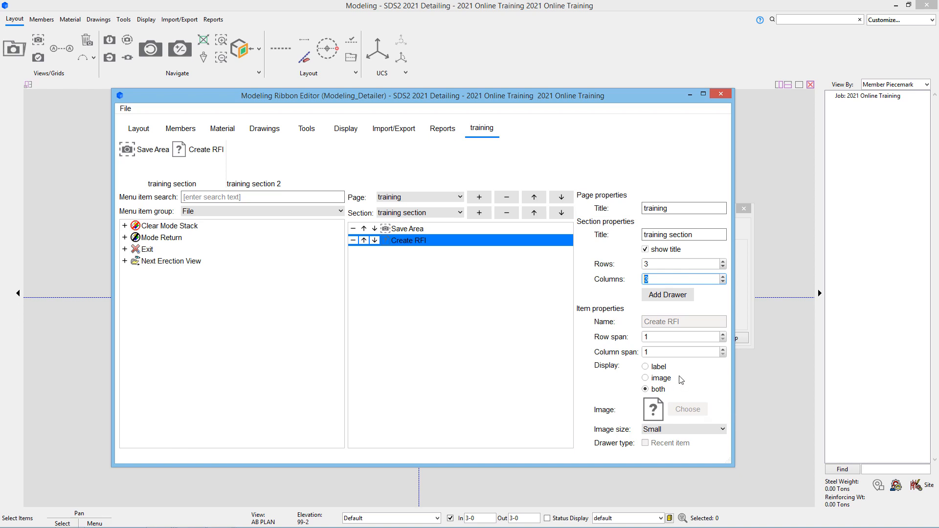
- Keep the image size at Small and add a Tool drawer to the training section
left_click(711, 430)
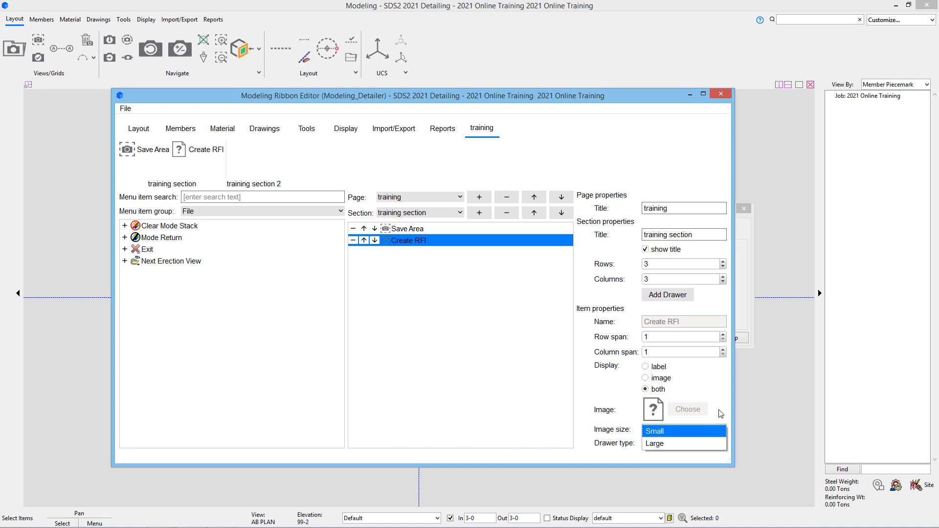
left_click(721, 414)
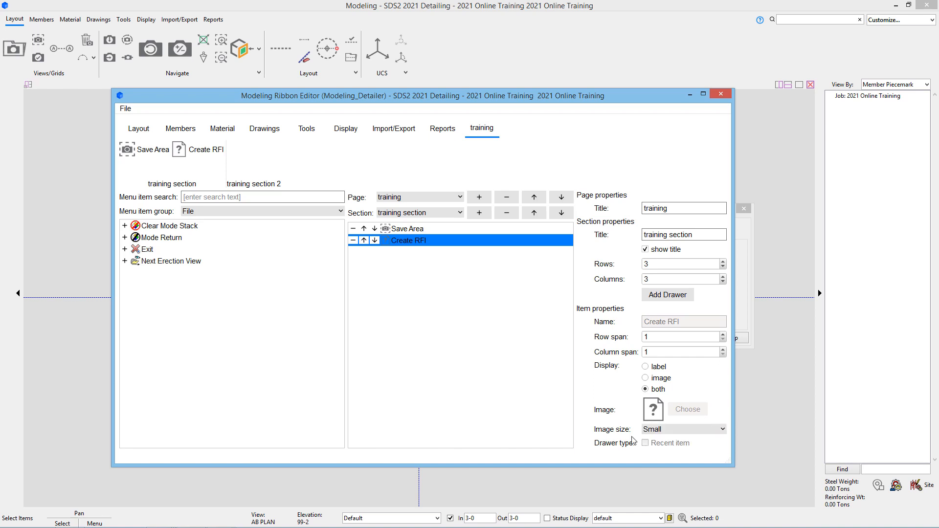
left_click(682, 295)
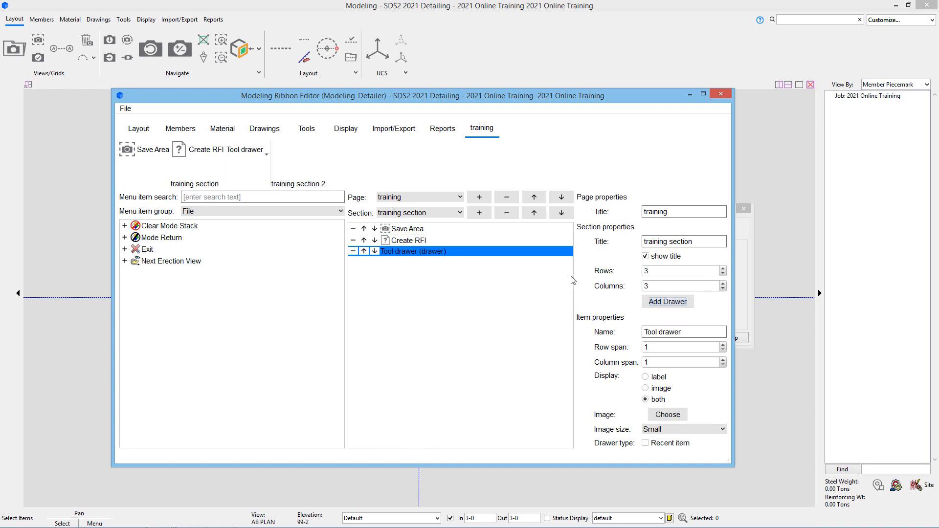
- Shrink the section to 2 rows by 2 columns, span the Tool drawer two columns, then delete the training page
left_click(723, 274)
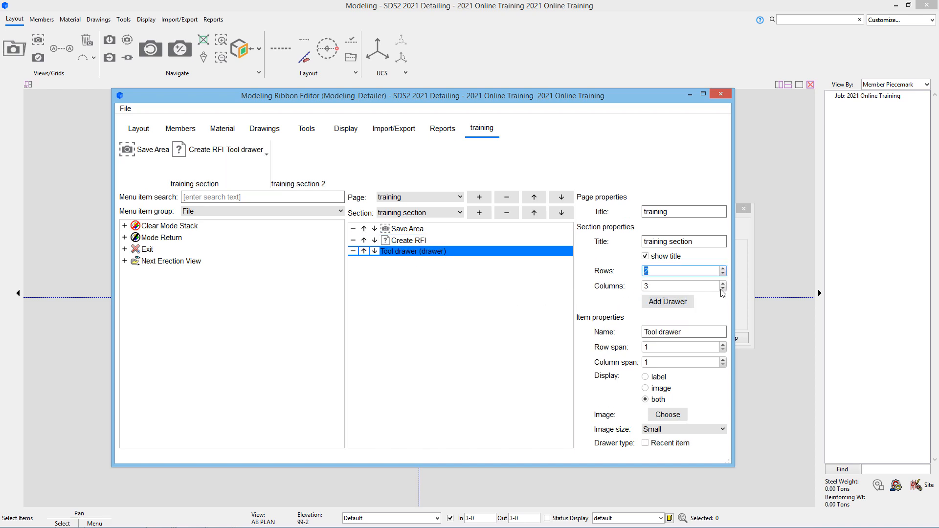
left_click(722, 289)
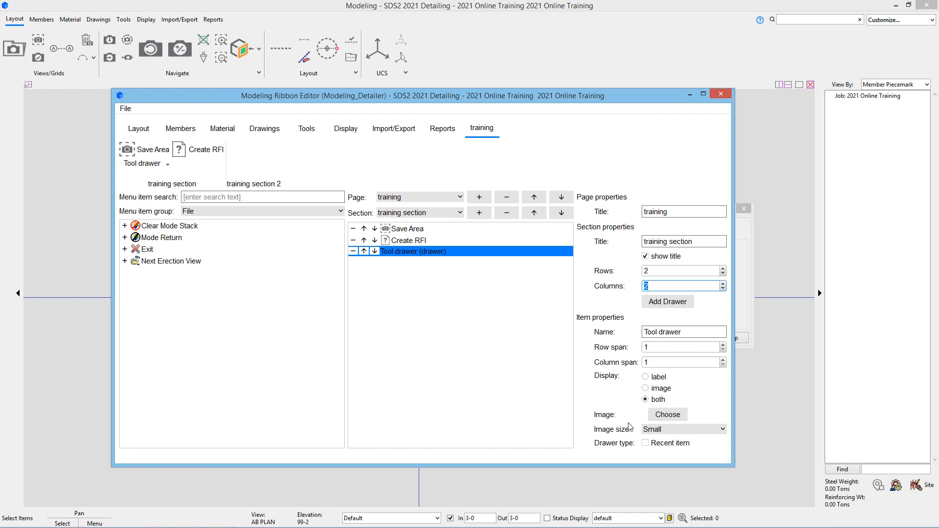
left_click(723, 359)
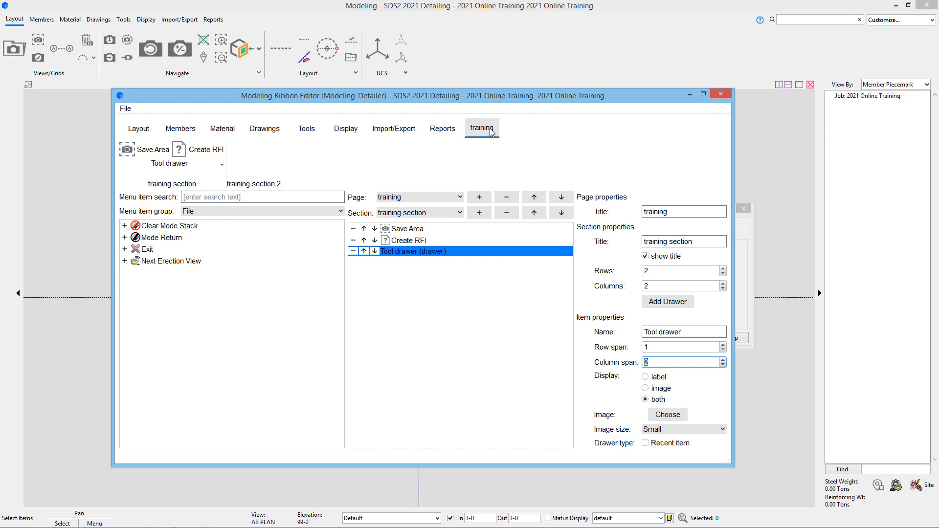
left_click(507, 197)
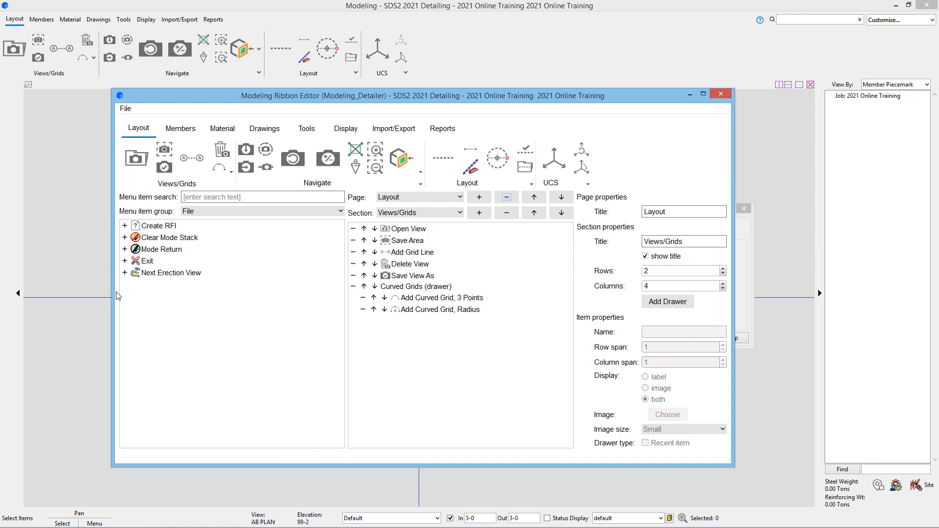
- Switch to the File item group, add Exit to Views/Grids, remove it again, and close the editor
left_click(280, 211)
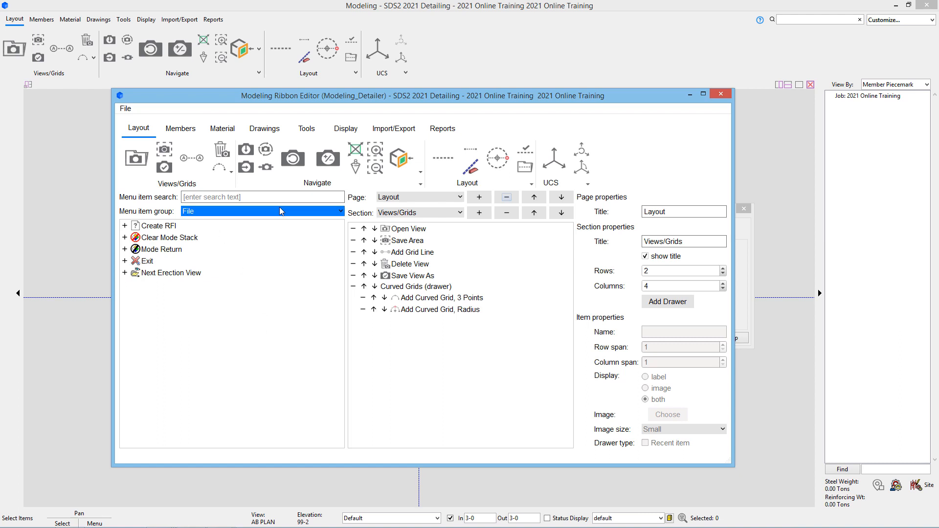
left_click(269, 9)
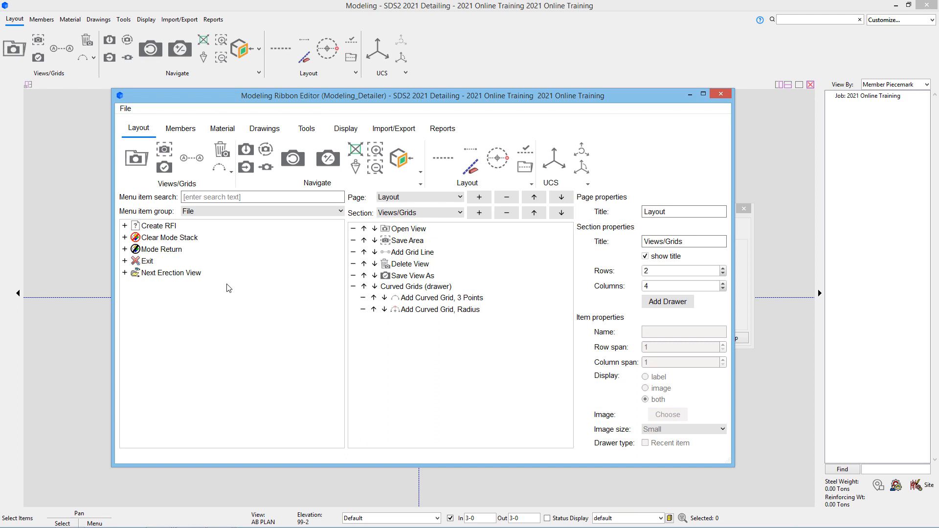
left_click(125, 262)
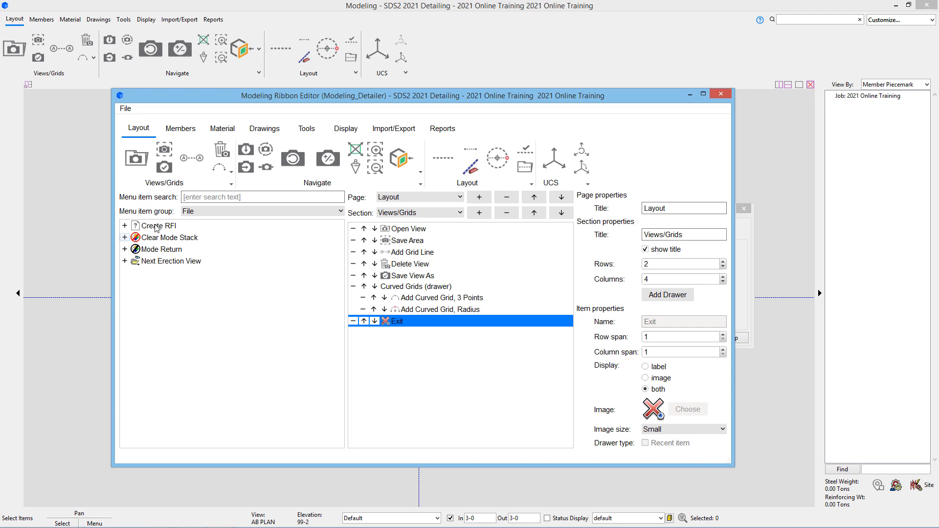
left_click(353, 322)
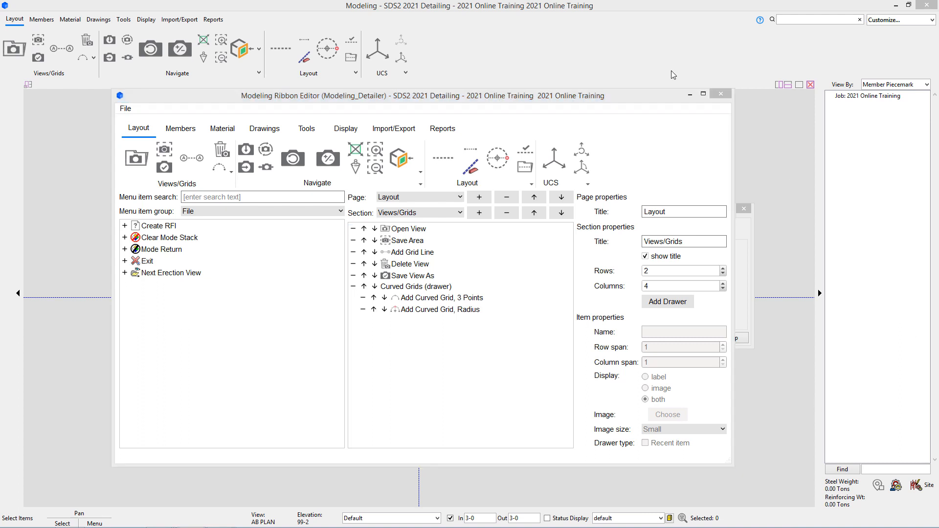
left_click(727, 94)
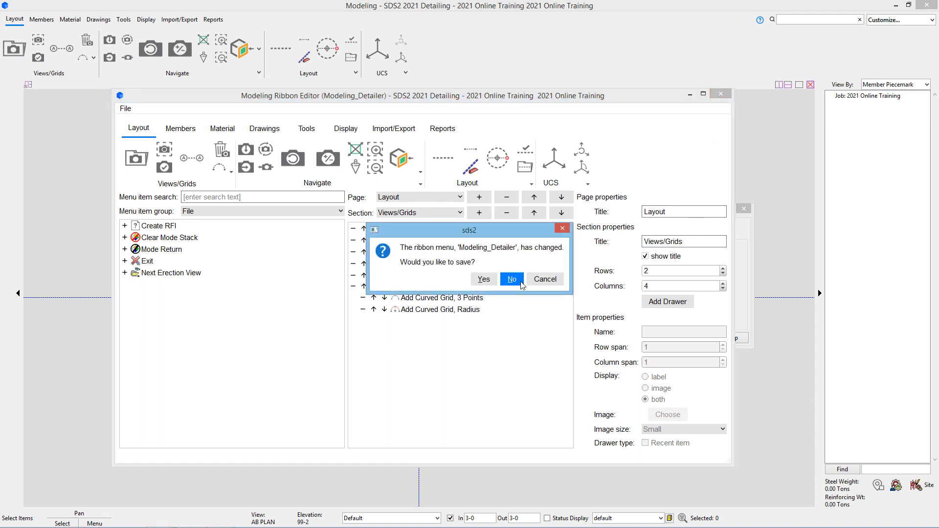
- Answer No to discard changes to the Modeling_Detailer ribbon
left_click(521, 283)
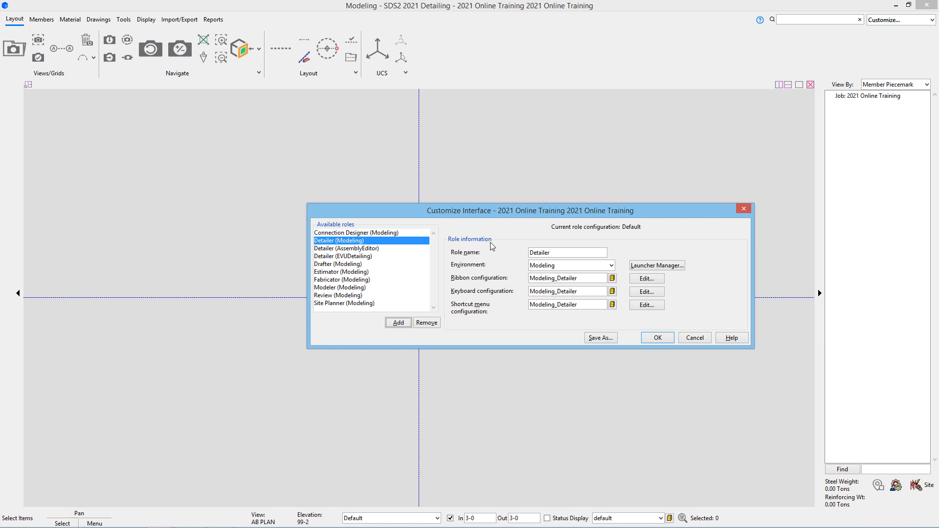
- Review the Detailer role's keyboard shortcuts without changes, then close Customize Interface
left_click(648, 290)
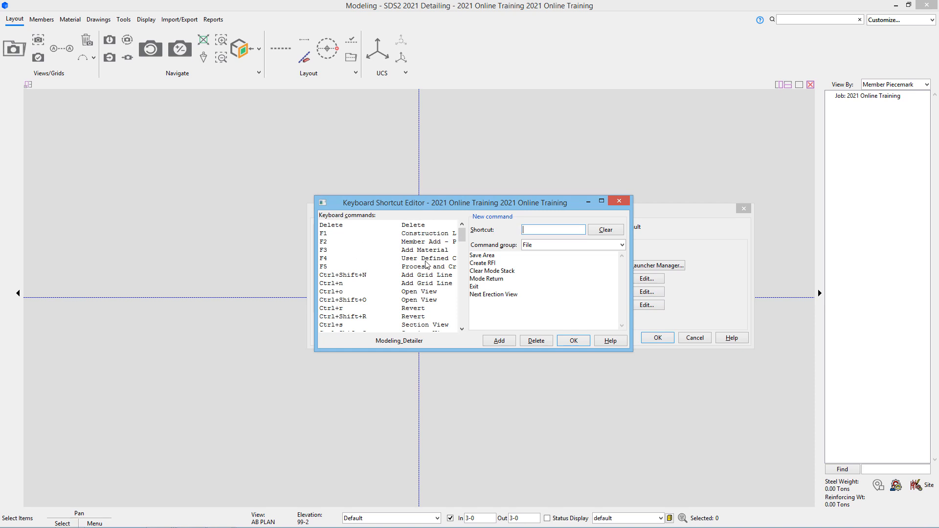
left_click(574, 340)
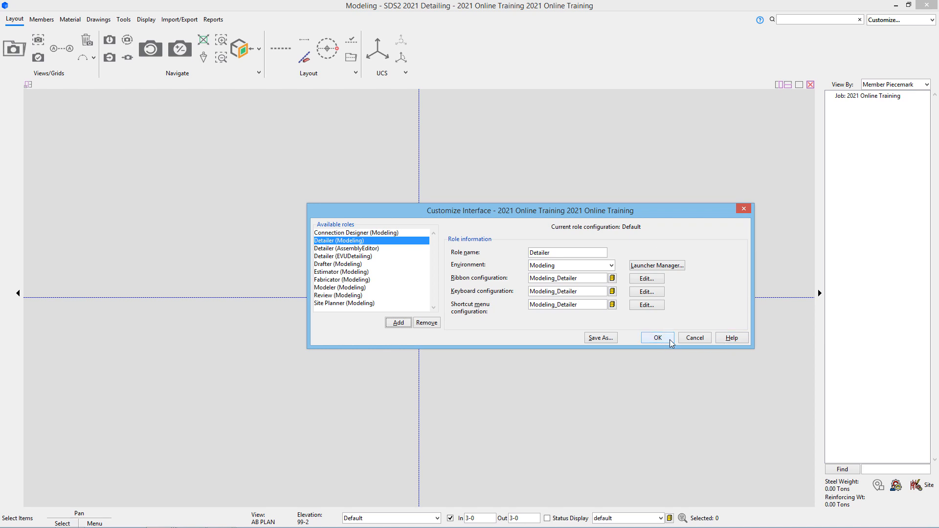
left_click(692, 337)
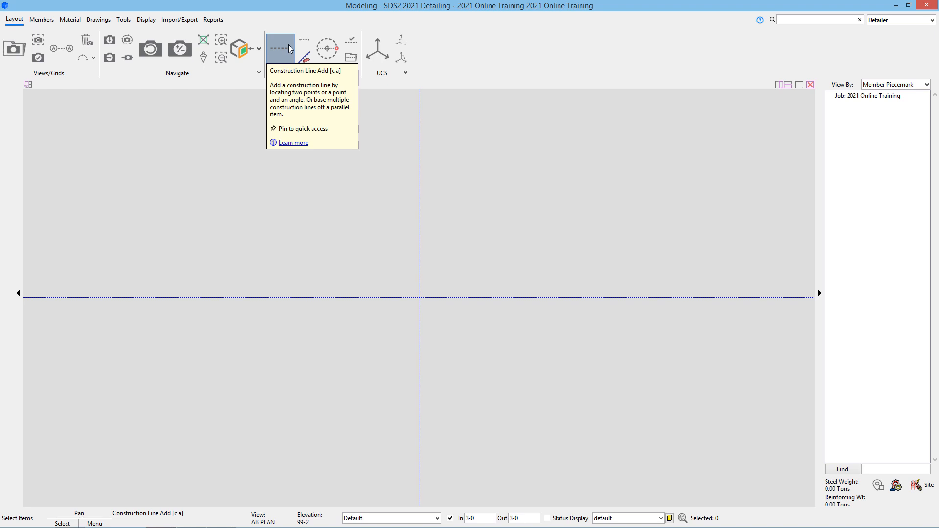
- Search the commands for 'construction line' and choose Construction Line Add
left_click(821, 18)
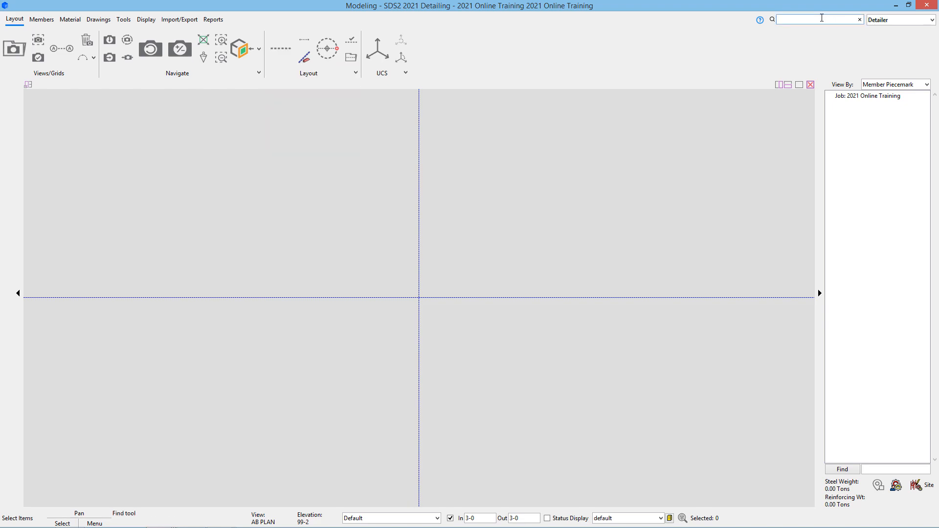
type("construc")
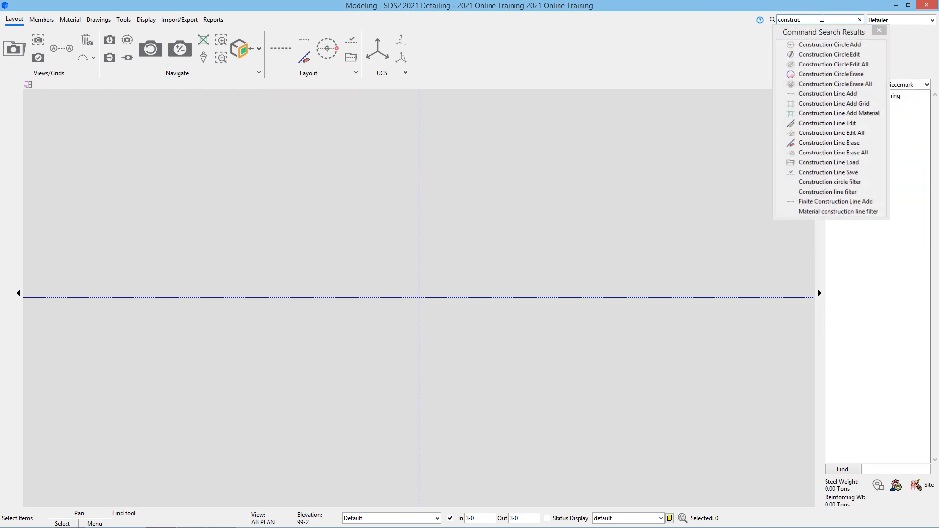
type("tion line")
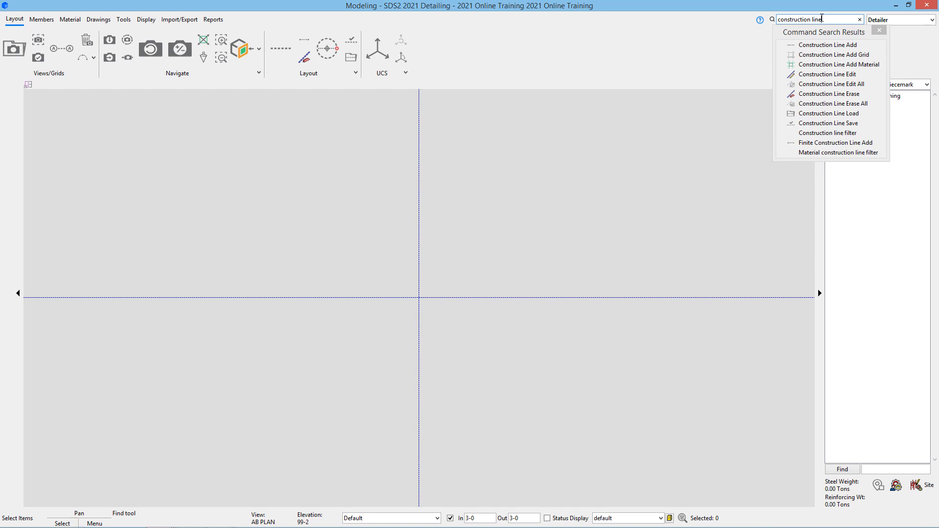
left_click(859, 44)
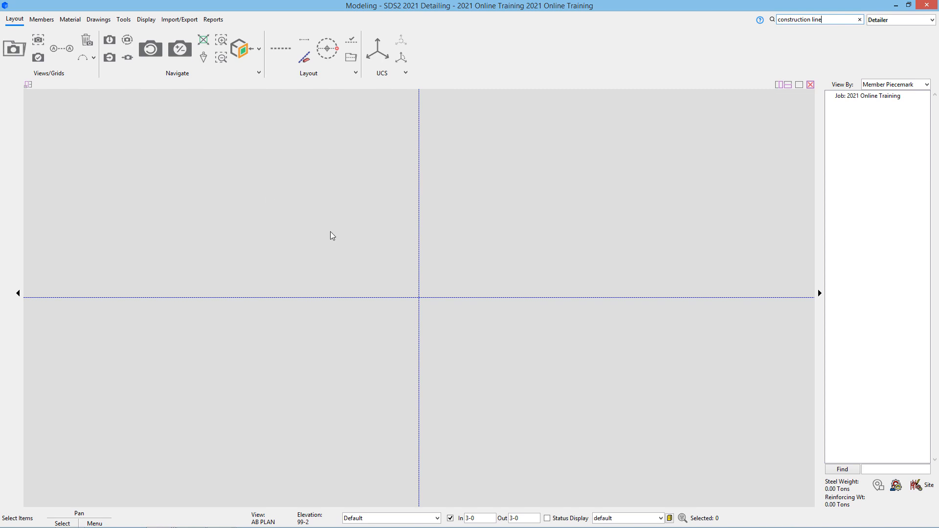
- Start Construction Line Add in Base Construction Line mode, using the vertical line as base
left_click(277, 45)
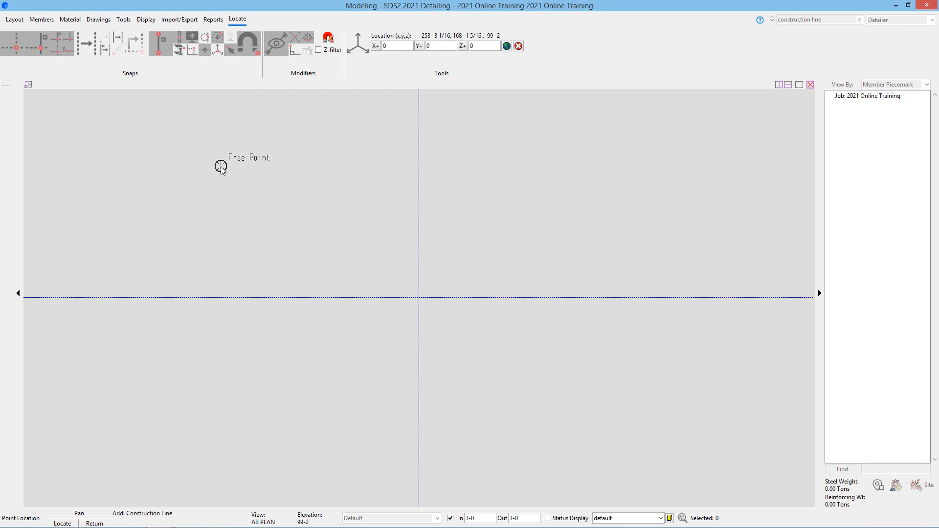
left_click(84, 42)
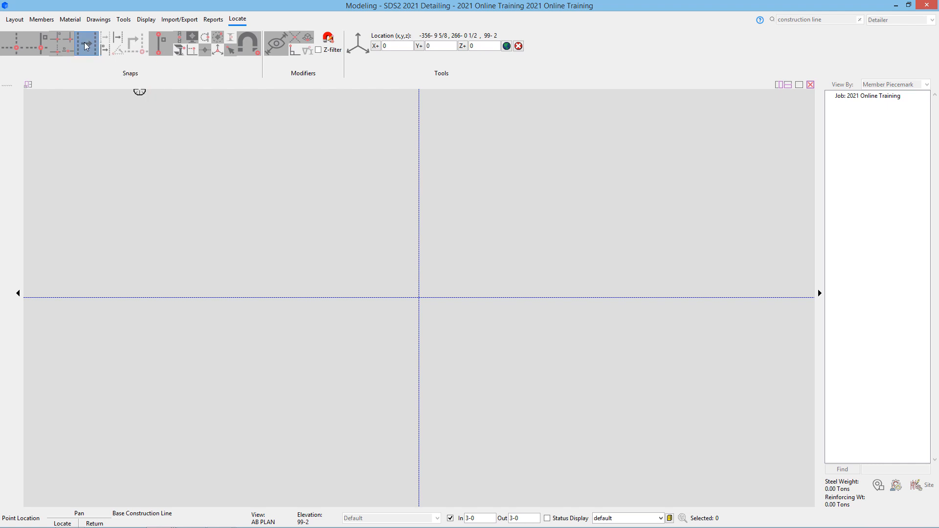
left_click(418, 196)
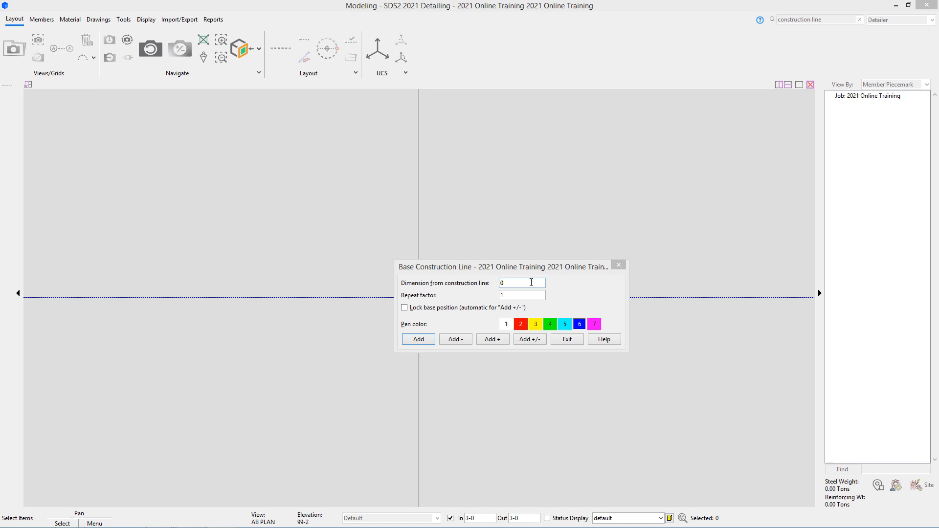
left_click(531, 282)
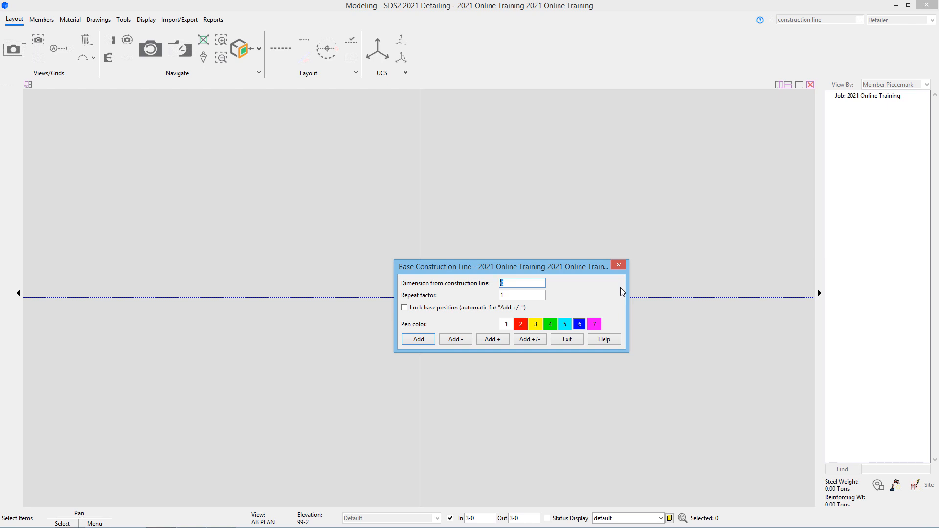
- Add three vertical construction lines spaced 25-0 apart from the base line
type("25-0")
key("Tab")
type("3")
left_click(414, 338)
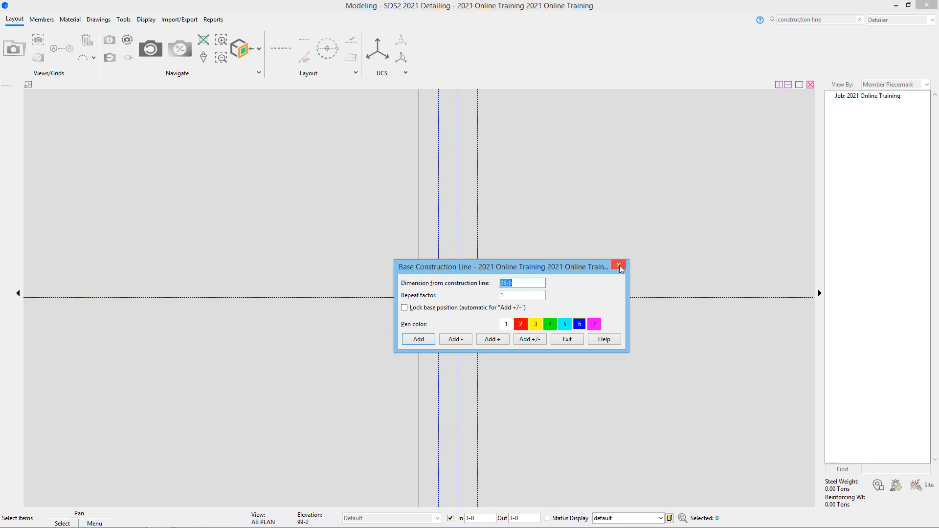
- Add one more vertical line 20-0 further right, then exit the Base Construction Line settings
type("20-0")
left_click(427, 341)
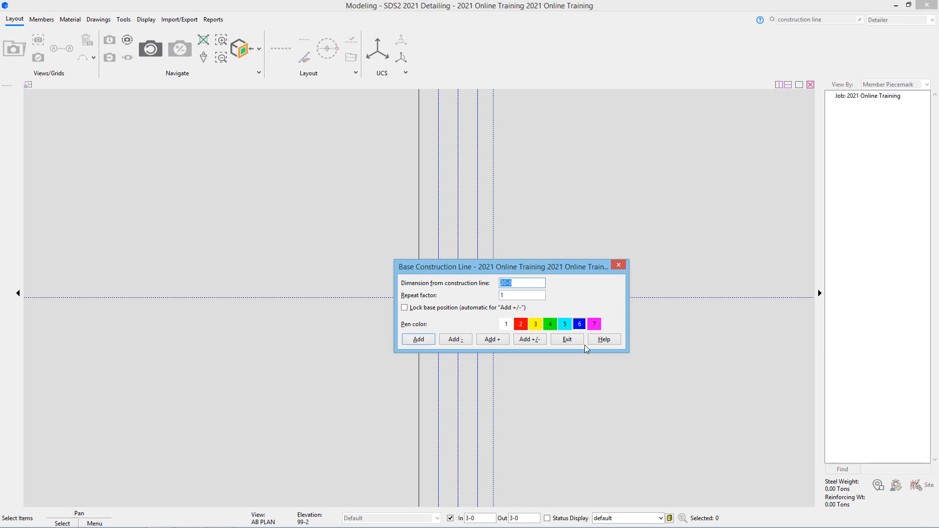
left_click(567, 339)
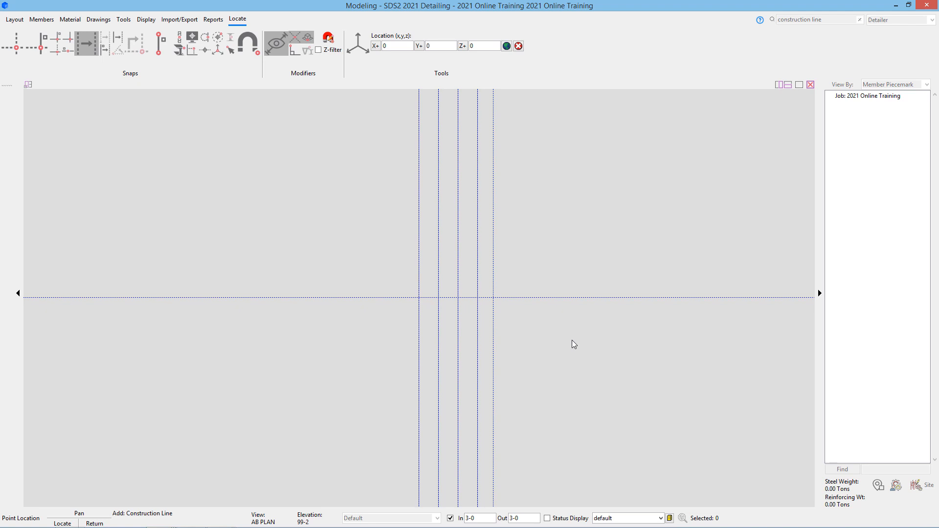
- Restart Construction Line Add with the horizontal construction line as the base
left_click(572, 341)
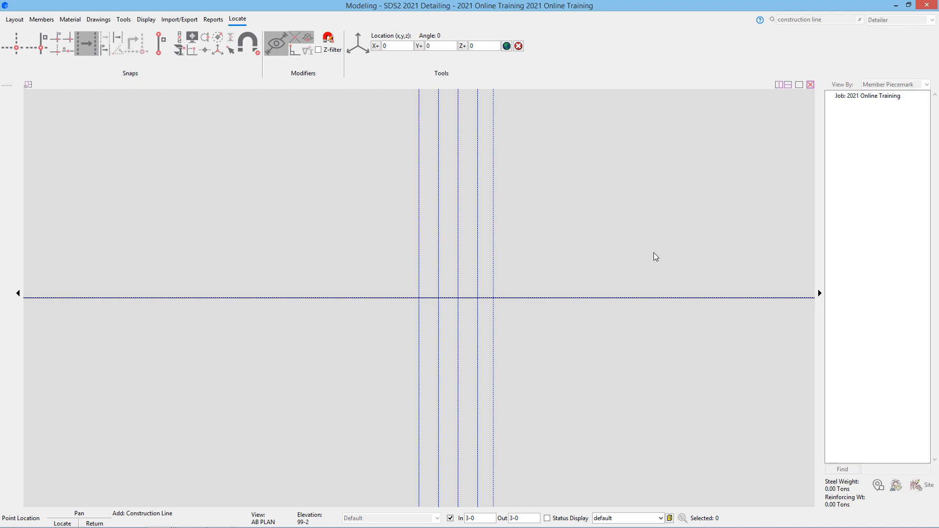
right_click(654, 252)
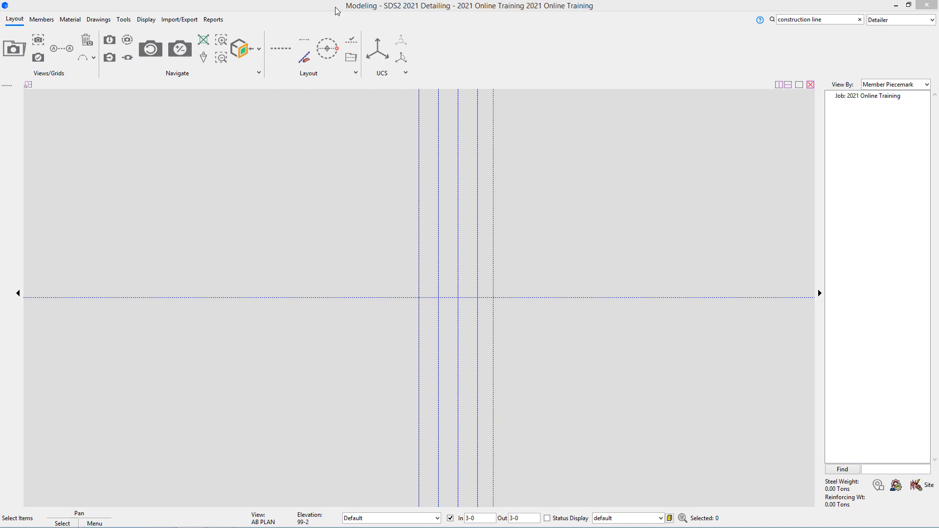
left_click(282, 47)
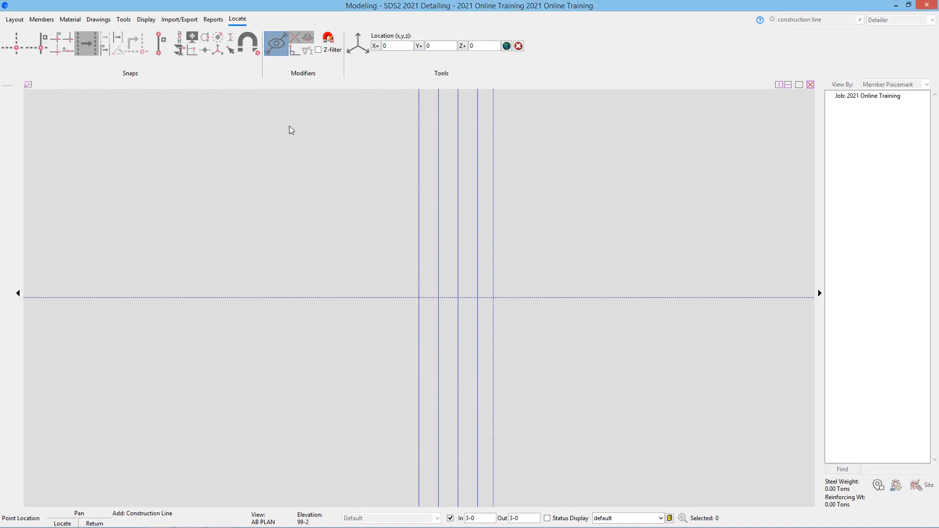
left_click(382, 301)
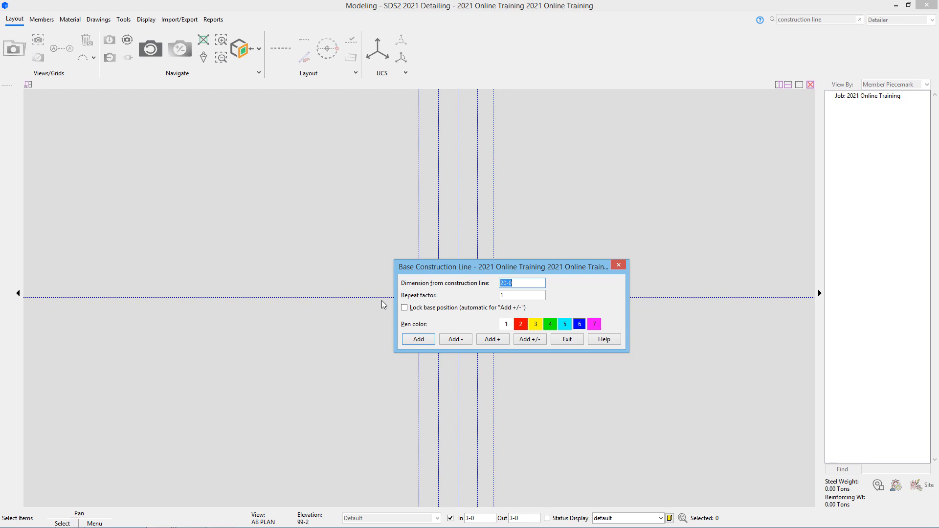
- Add horizontal construction lines 27-6 on both sides of the base line
type("27-")
key("Tab")
key("Return")
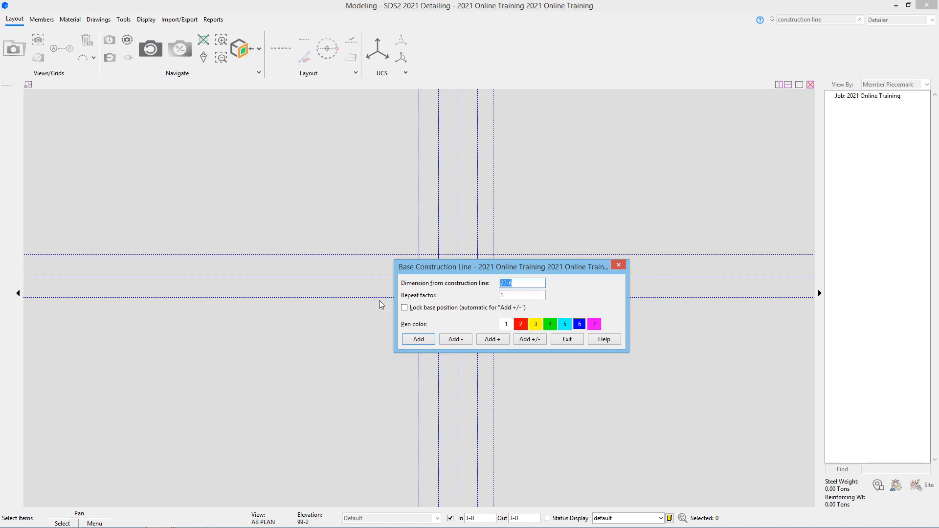
key("Return")
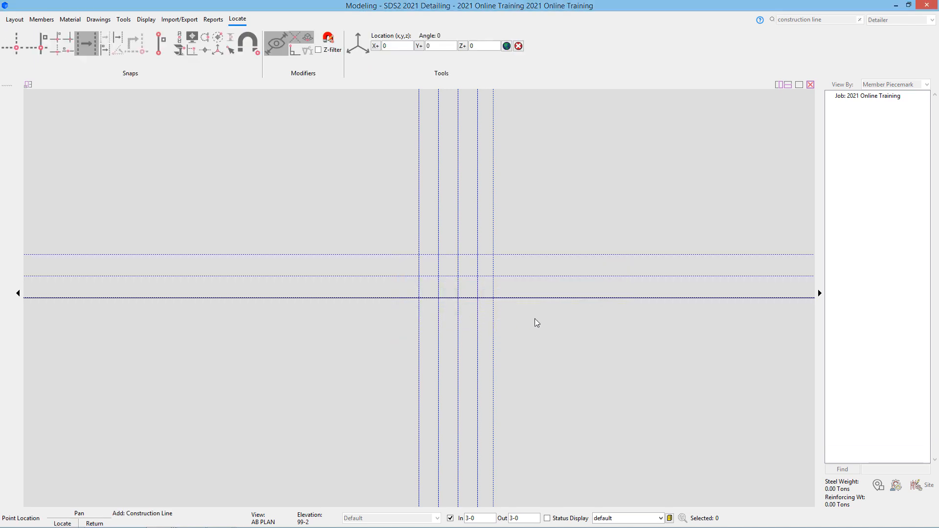
- Add construction lines 7-6 on both sides of another base line, then end placement
left_click(547, 286)
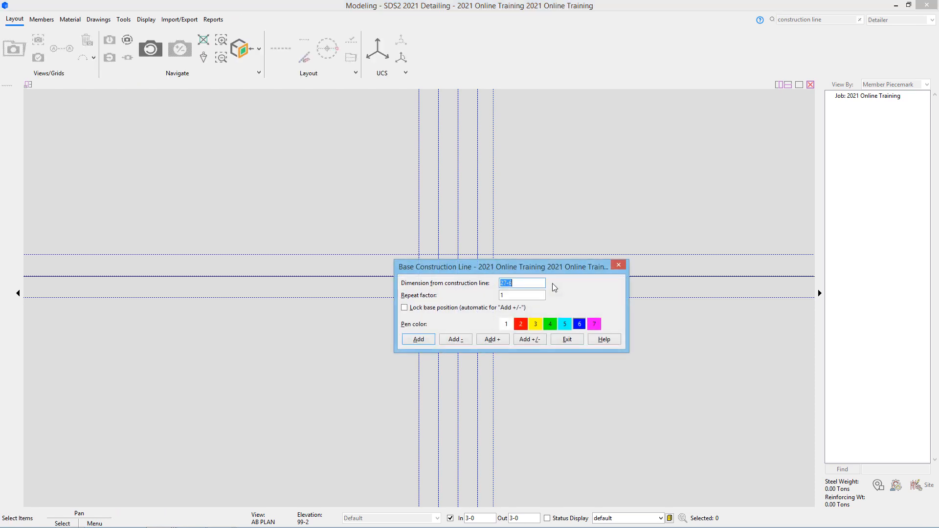
type("7-6")
left_click(526, 340)
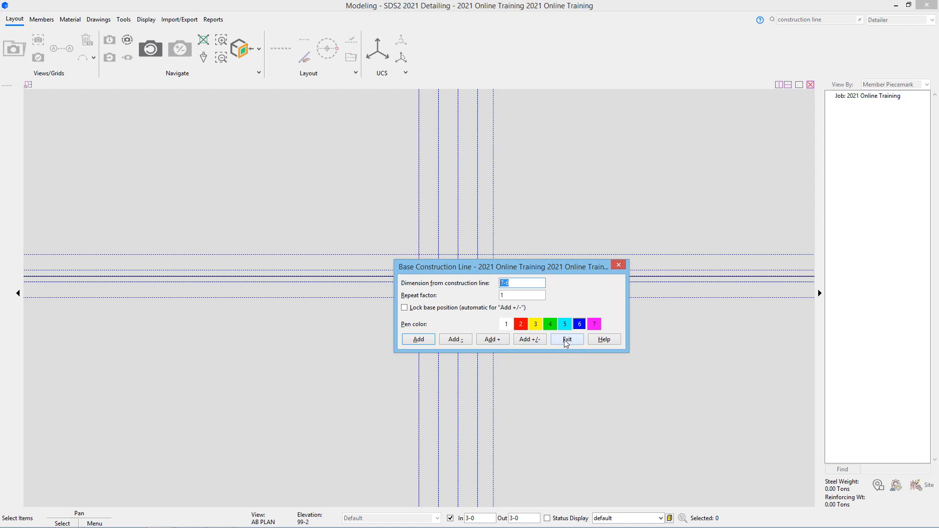
left_click(566, 339)
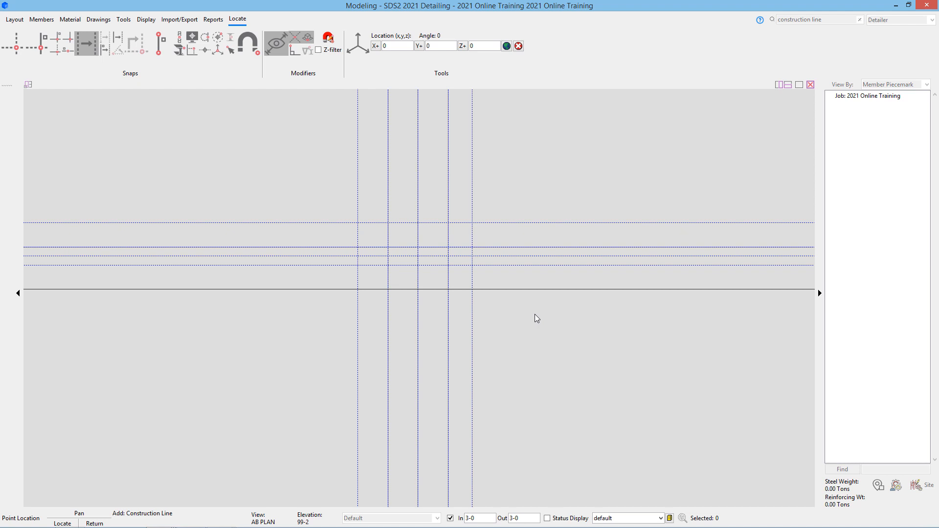
right_click(535, 314)
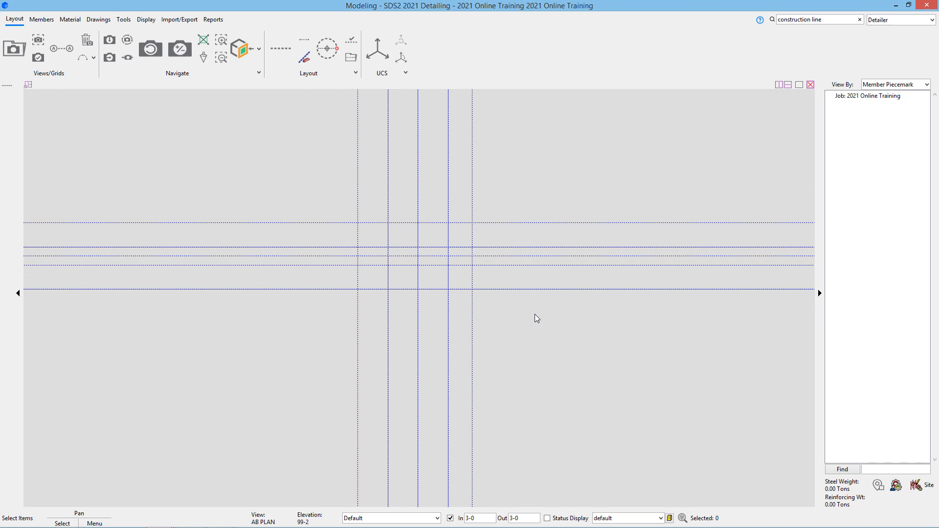
- Start Finite Construction Line Add from the Layout ribbon
left_click(304, 49)
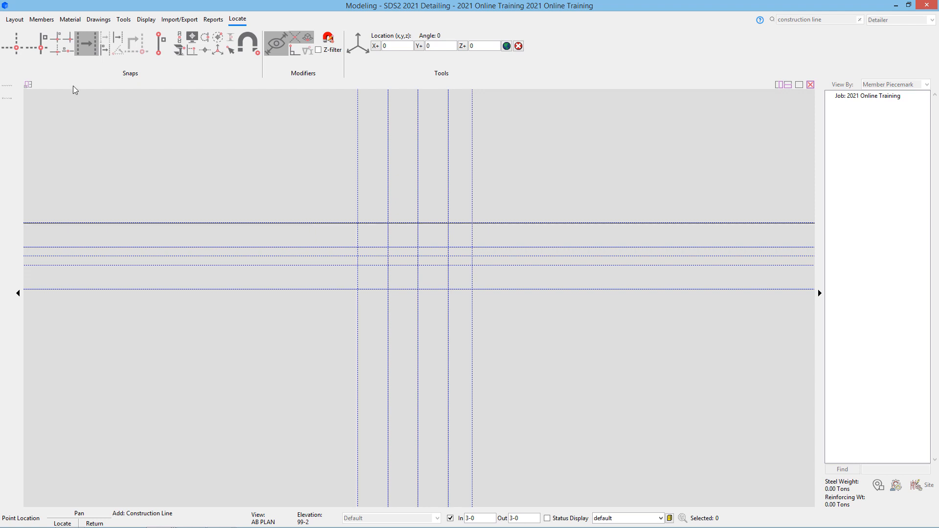
- With Intersection and Auto Point snaps on, draw a diagonal line between two grid intersections
left_click(21, 47)
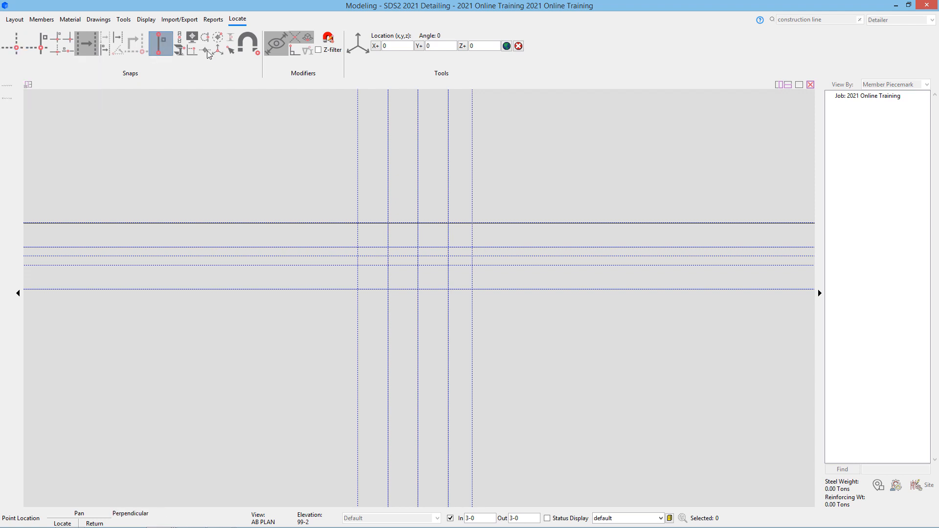
left_click(250, 48)
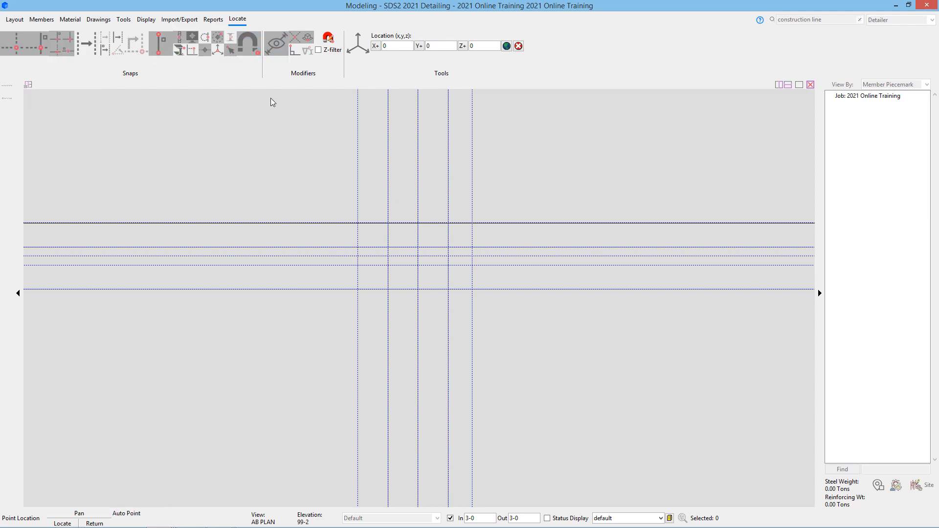
left_click(357, 222)
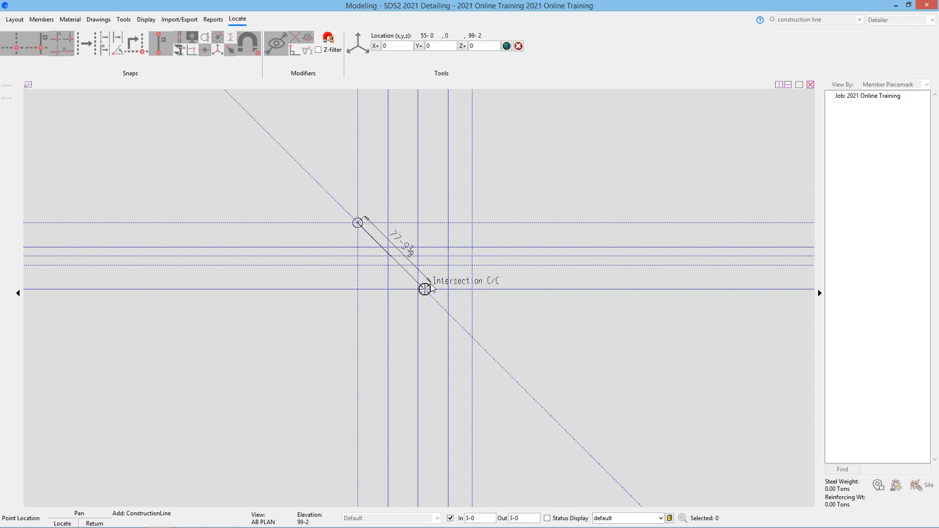
left_click(455, 290)
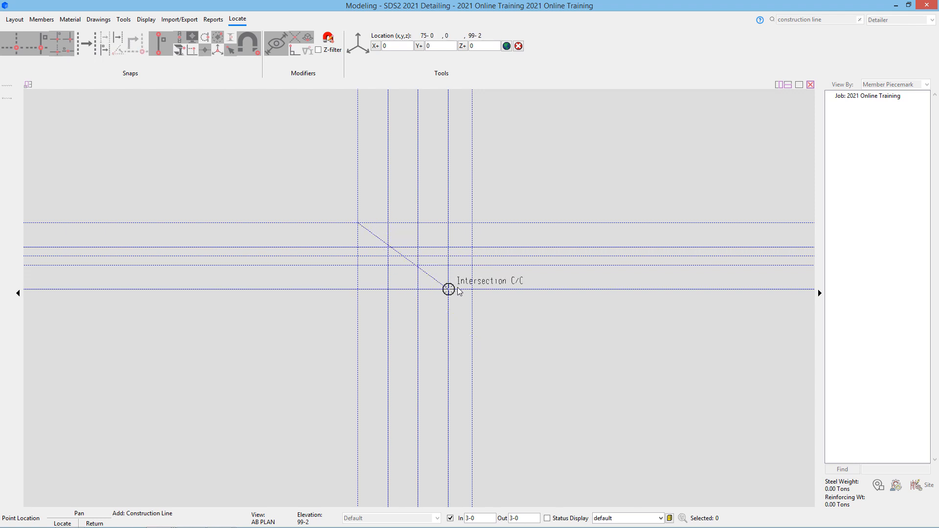
right_click(470, 185)
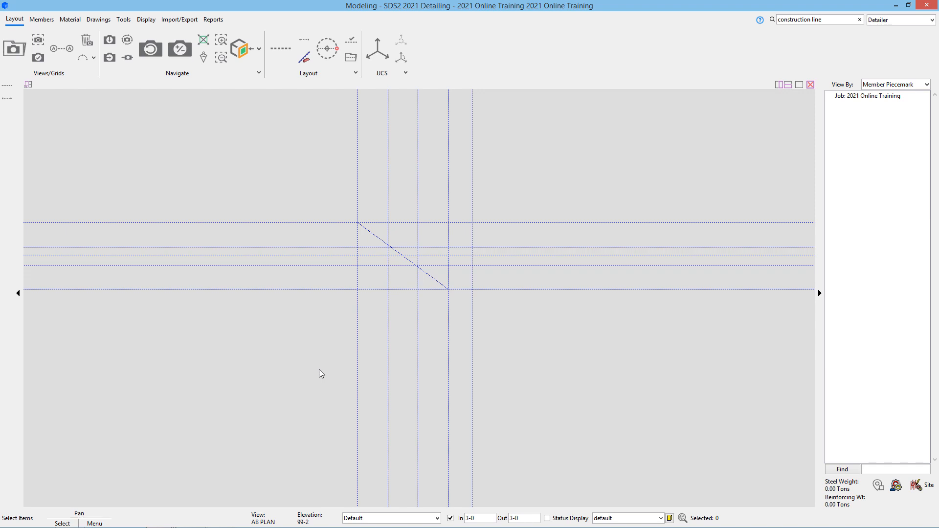
- Draw a second construction line running up-left from a grid intersection
left_click(304, 40)
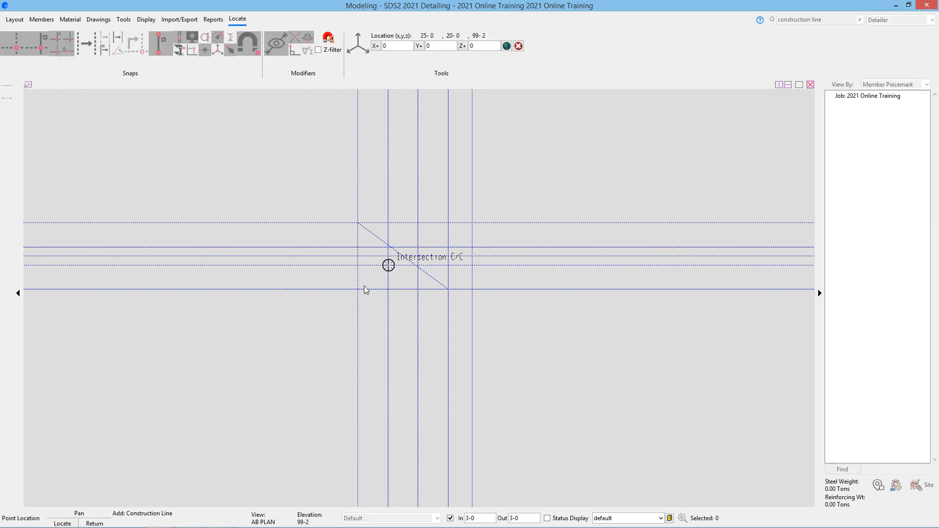
left_click(320, 222)
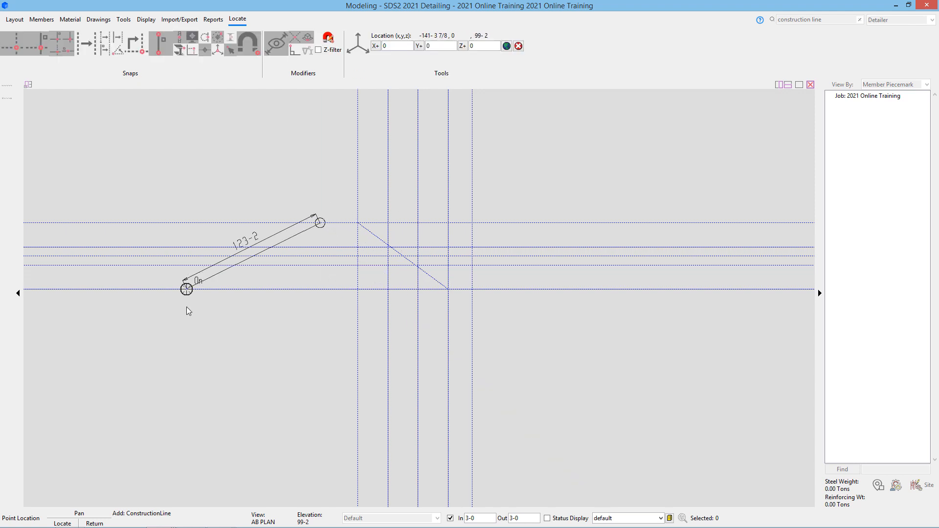
left_click(180, 128)
right_click(556, 204)
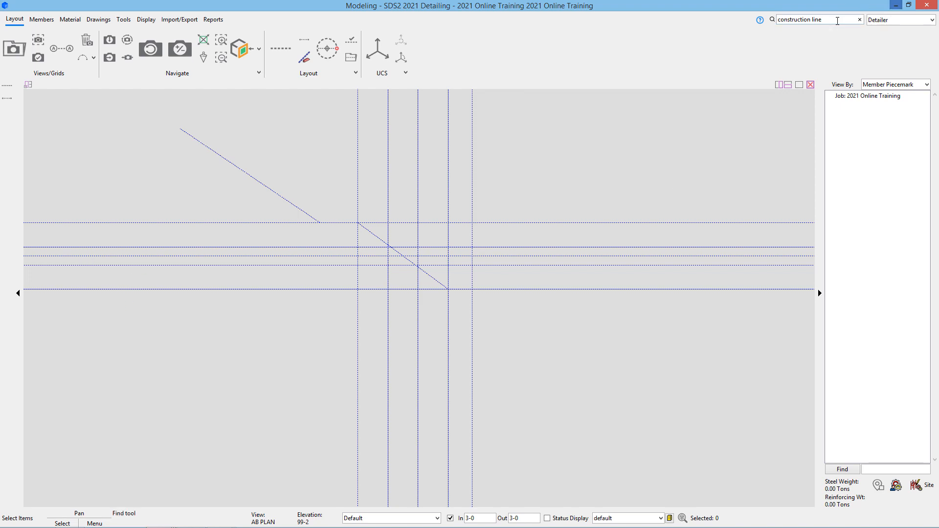
- Use Construction Line Edit All to give the upper-left diagonal red pen color 2
left_click(860, 19)
type("const")
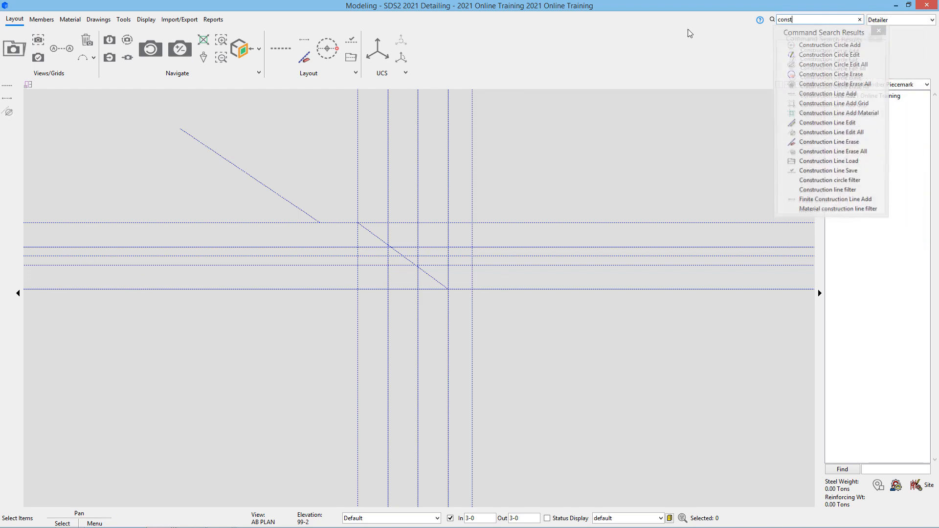
type("ruction line edit")
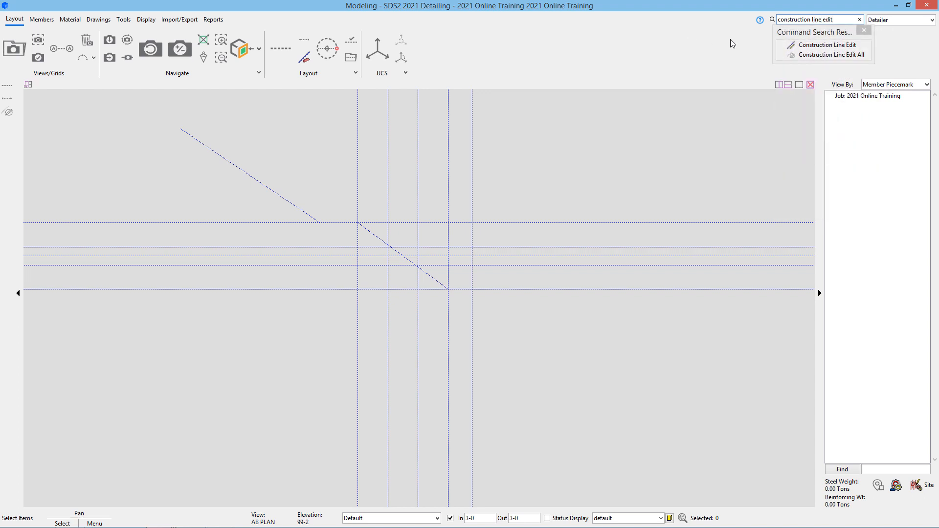
left_click(814, 55)
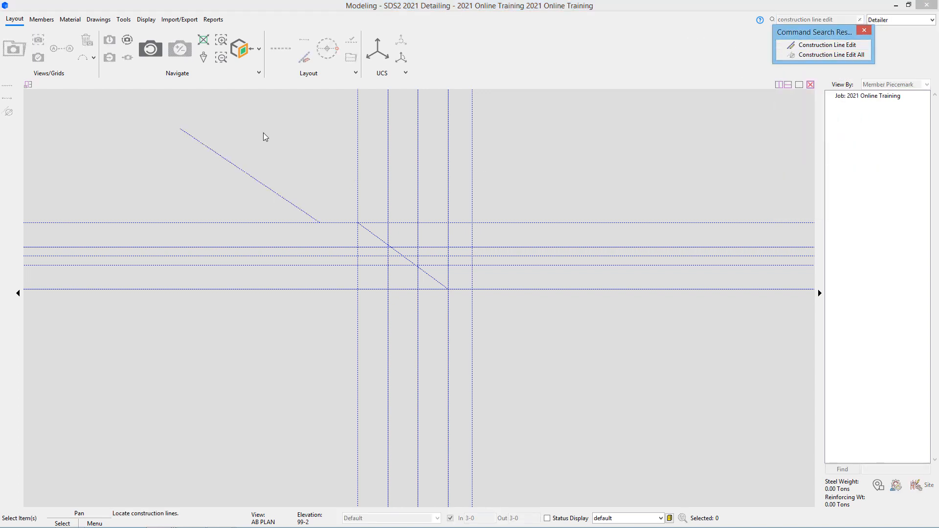
left_click(262, 157)
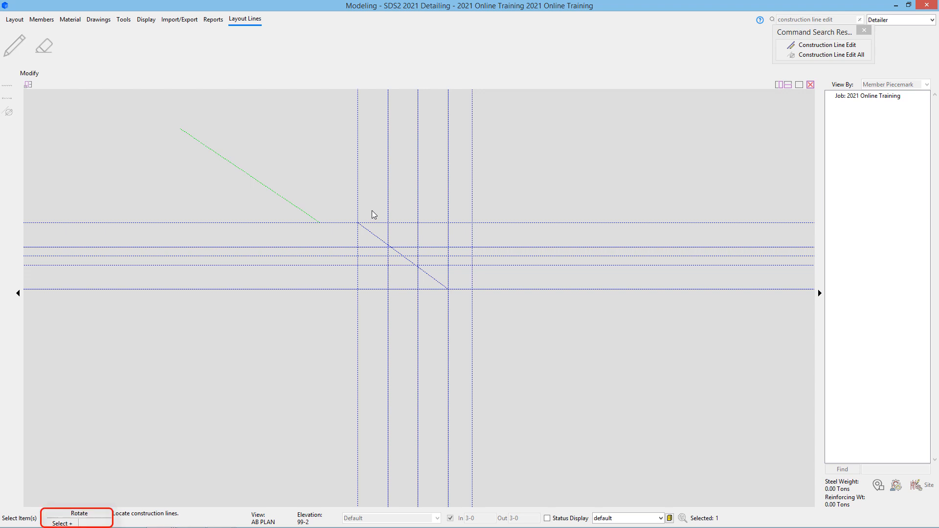
left_click(371, 230)
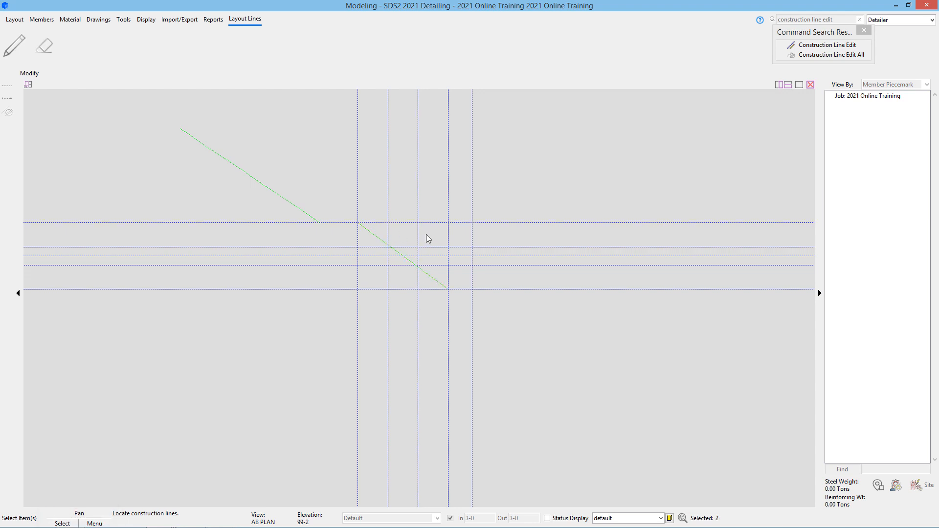
left_click(218, 169)
right_click(266, 188)
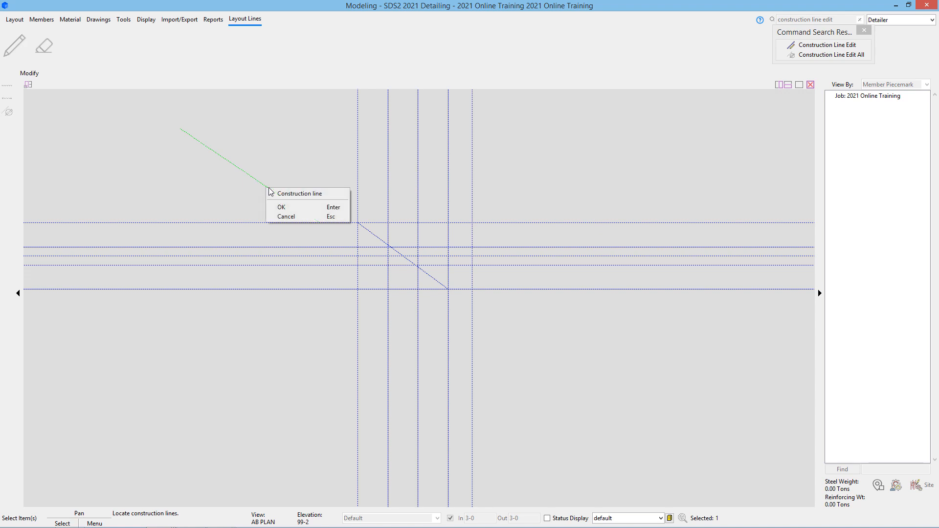
left_click(311, 210)
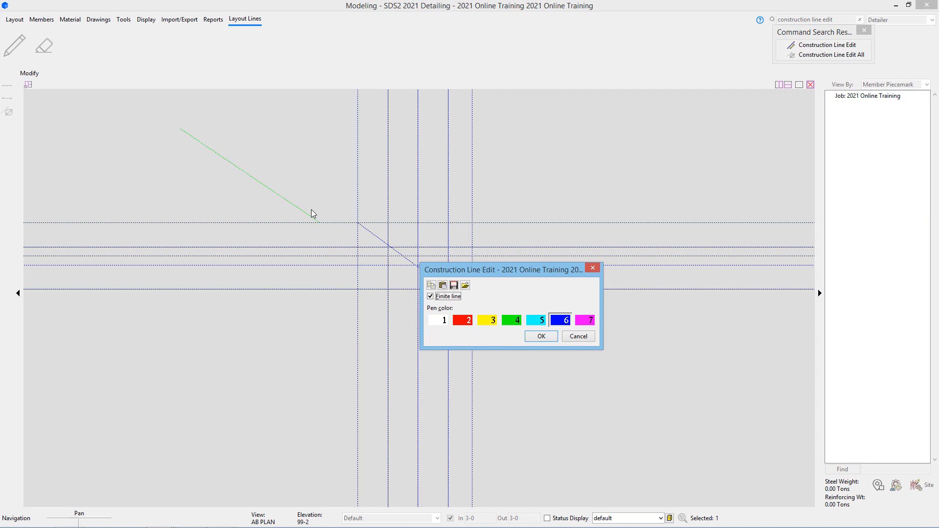
left_click(462, 320)
left_click(548, 336)
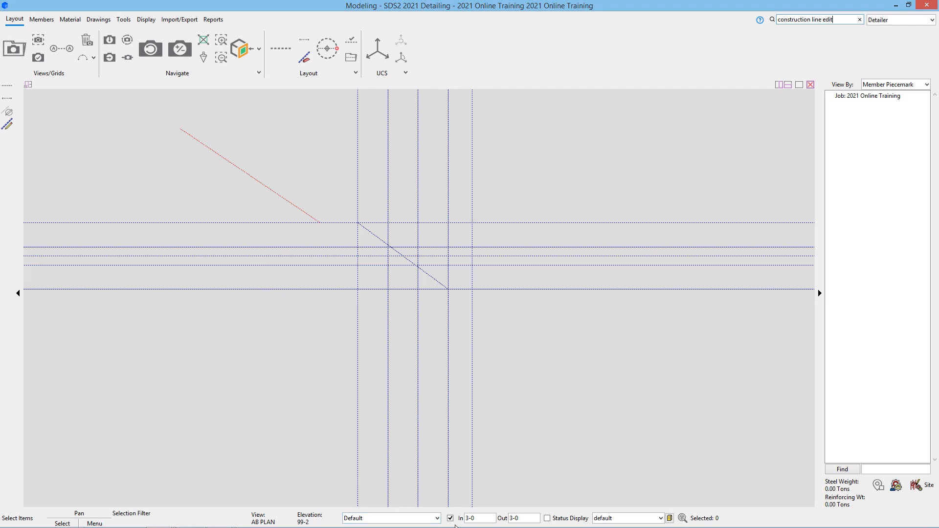
- Filter selection to Construction Lines and make the red diagonal infinite
left_click(438, 518)
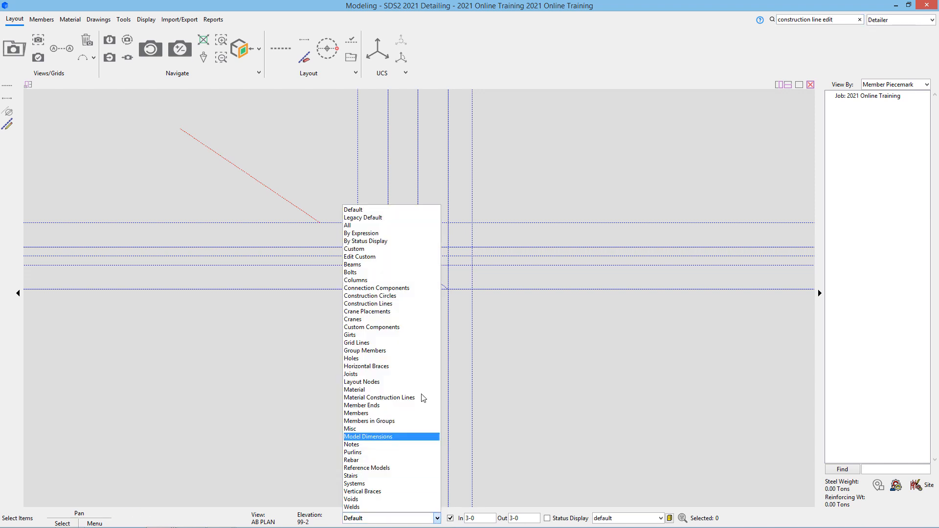
left_click(411, 303)
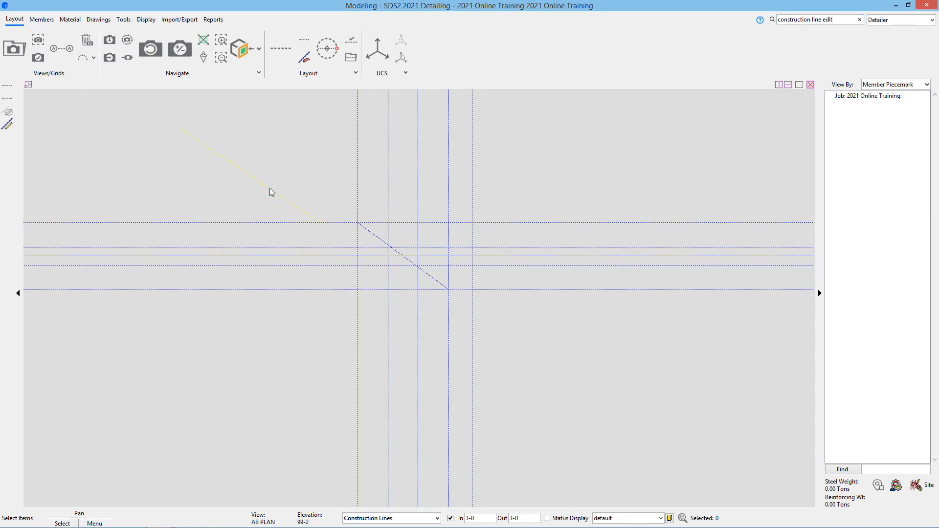
double_click(269, 189)
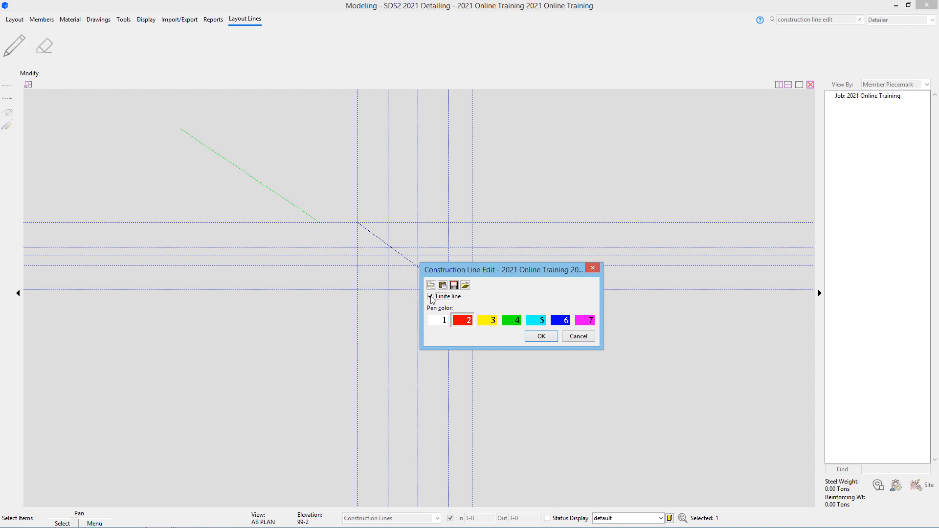
left_click(444, 297)
left_click(546, 336)
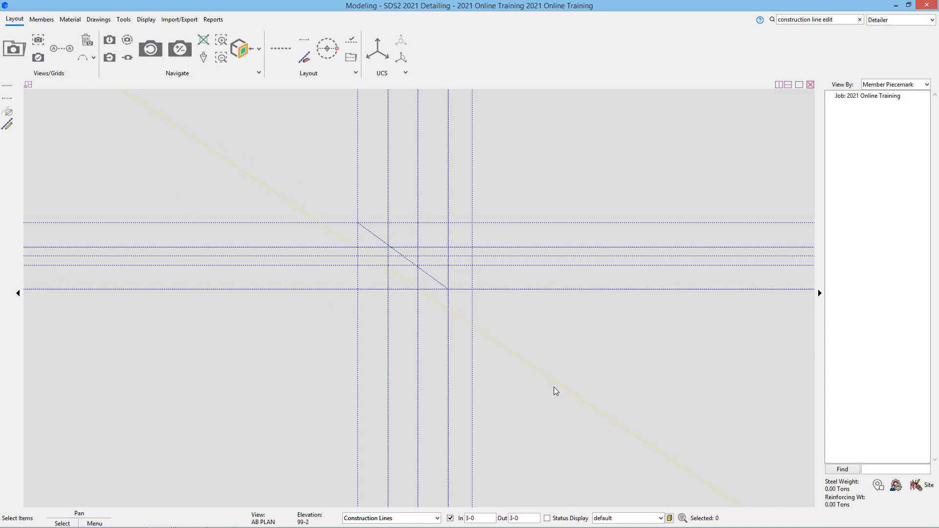
- Uncheck Finite line on the short diagonal so it spans the whole view
left_click(431, 279)
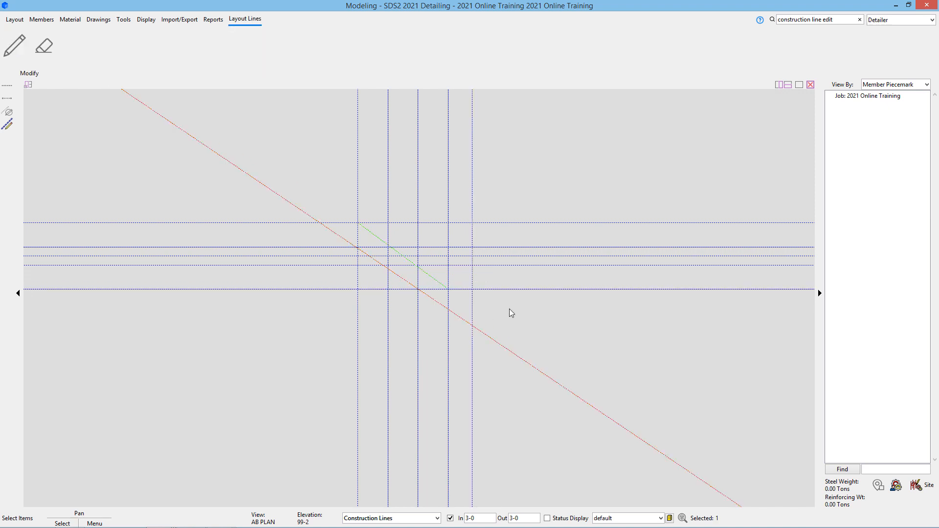
left_click(548, 342)
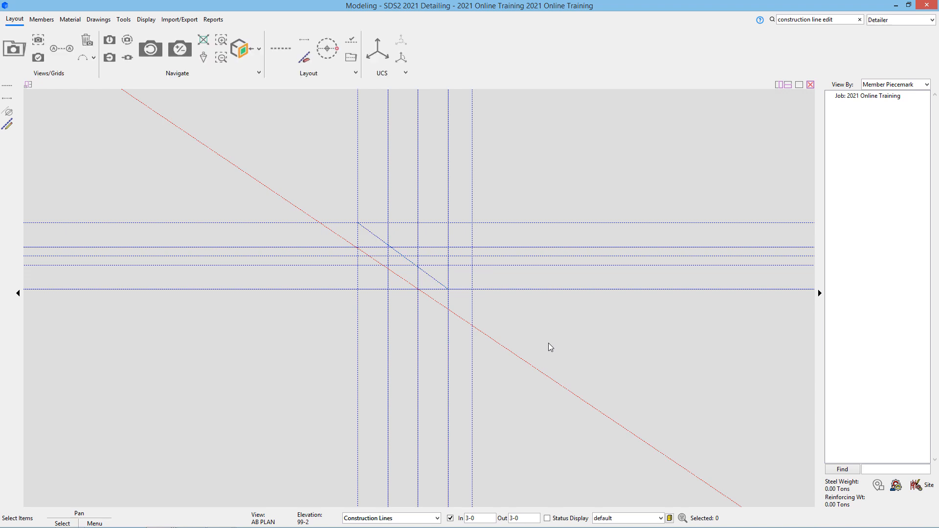
left_click(431, 281)
right_click(432, 280)
left_click(446, 283)
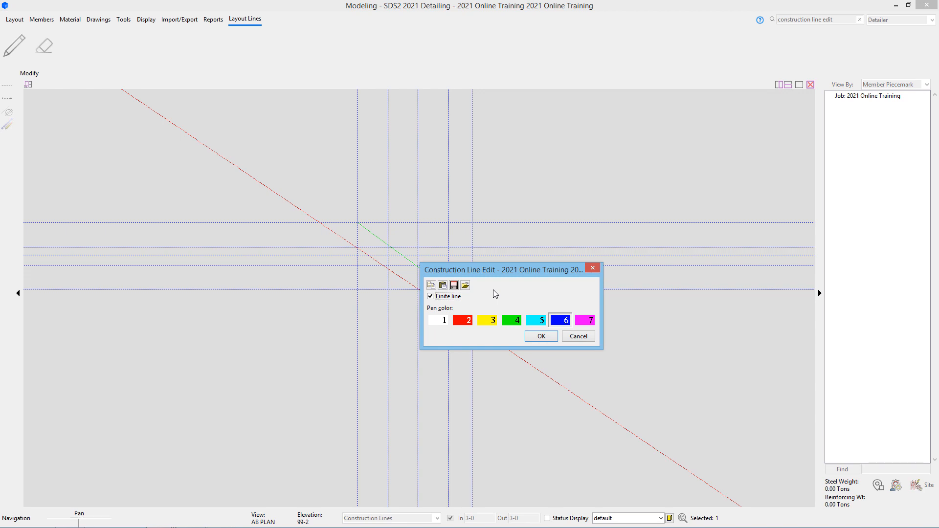
left_click(430, 297)
left_click(531, 338)
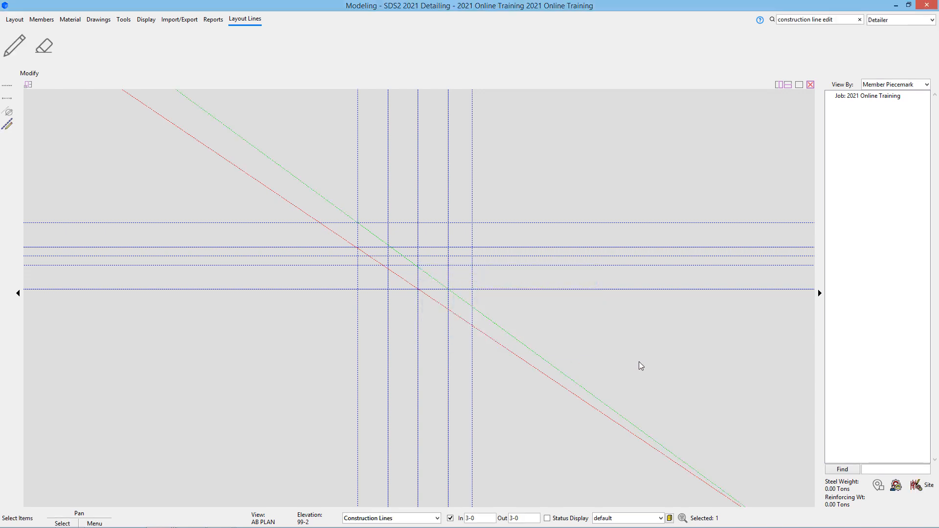
left_click(638, 362)
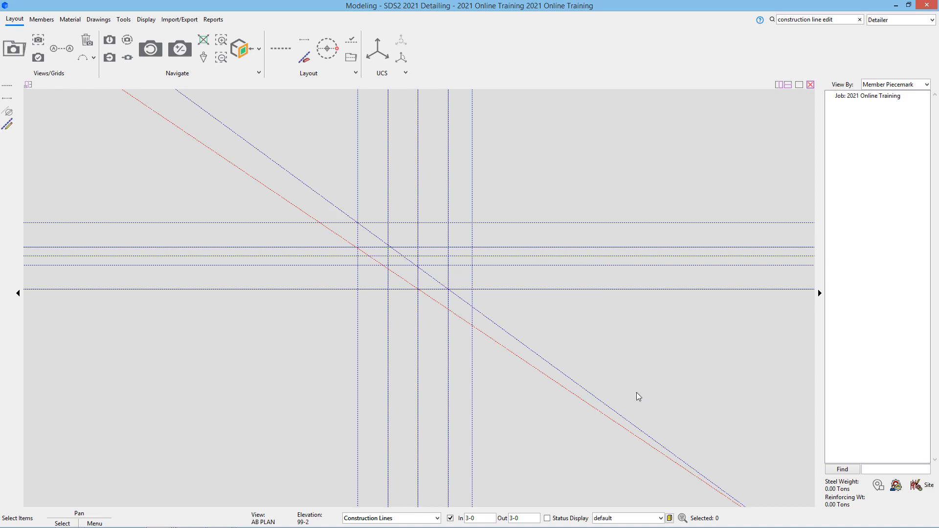
double_click(595, 397)
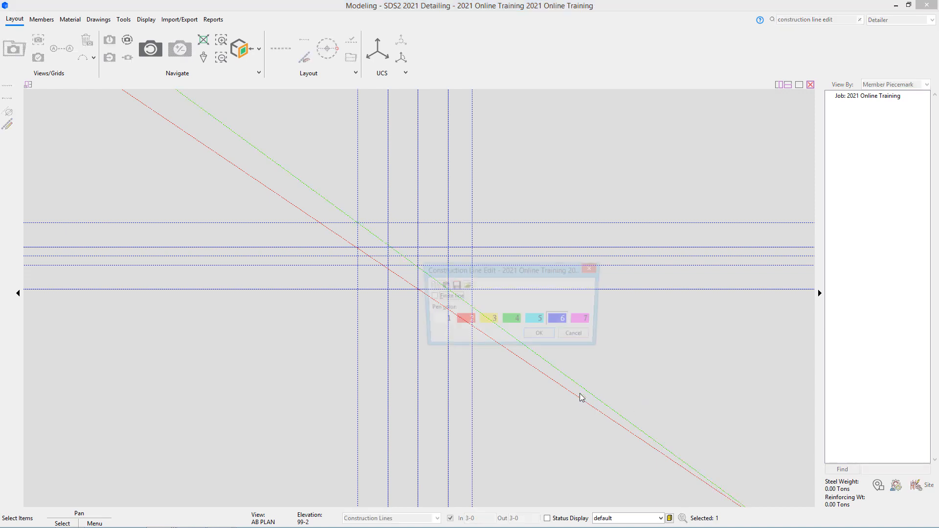
- Return the short diagonal to a finite line and delete the long diagonal construction line
left_click(541, 337)
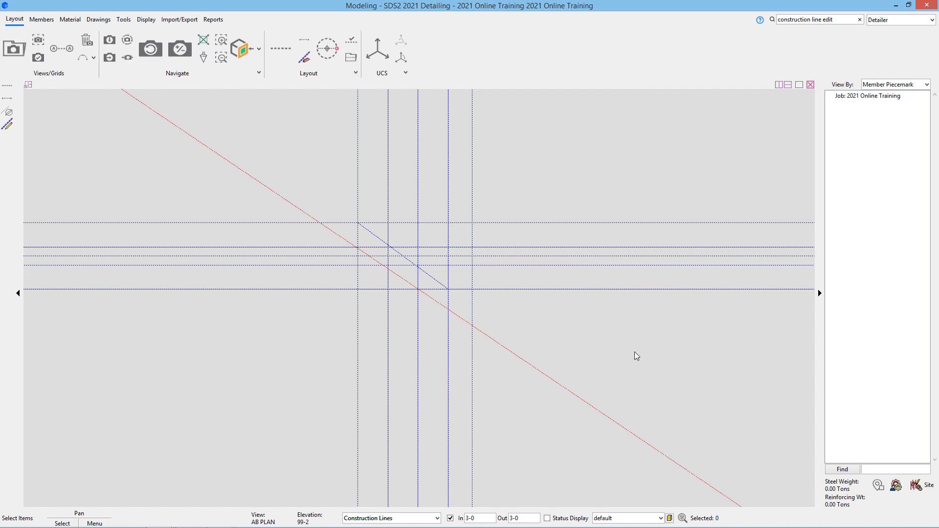
double_click(374, 224)
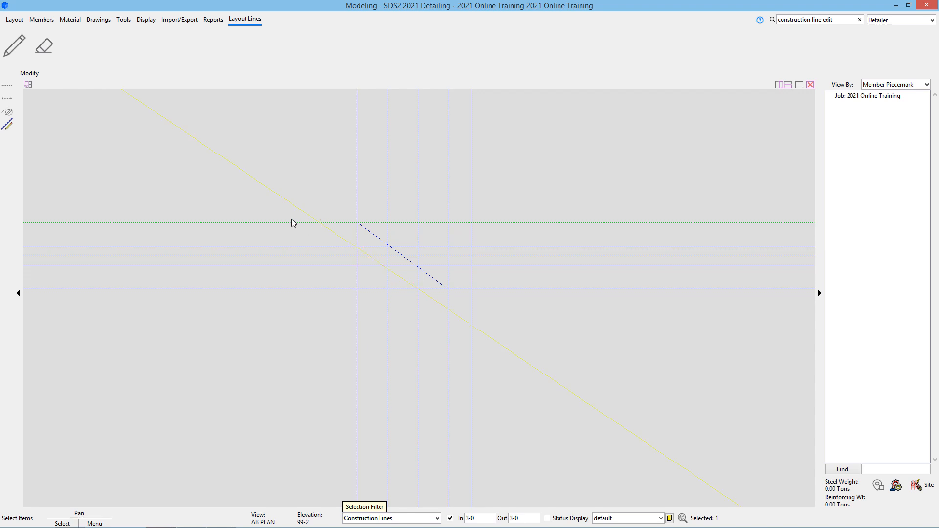
left_click(281, 190)
left_click(277, 195)
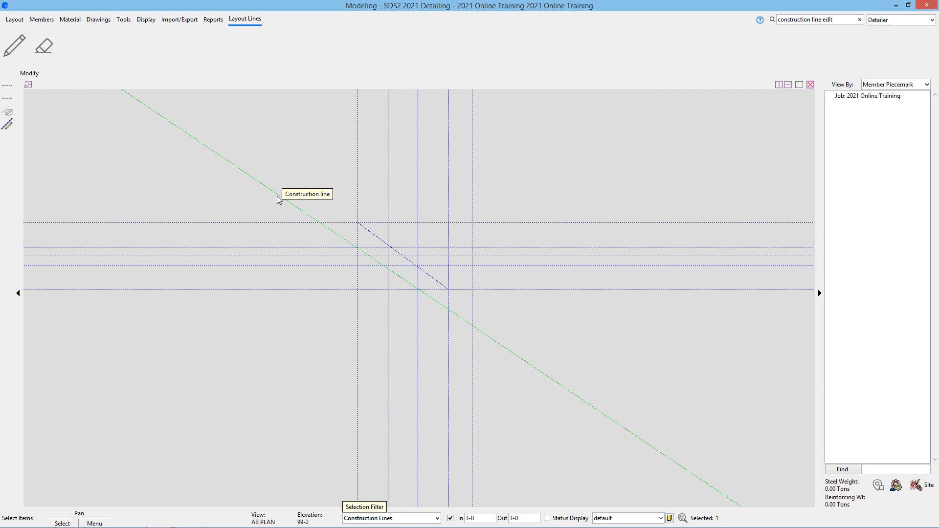
key("Delete")
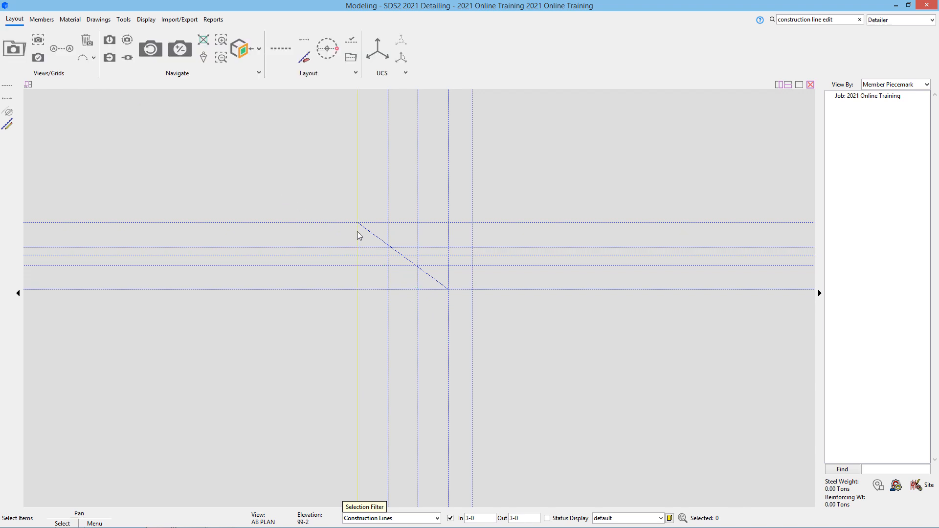
left_click(848, 18)
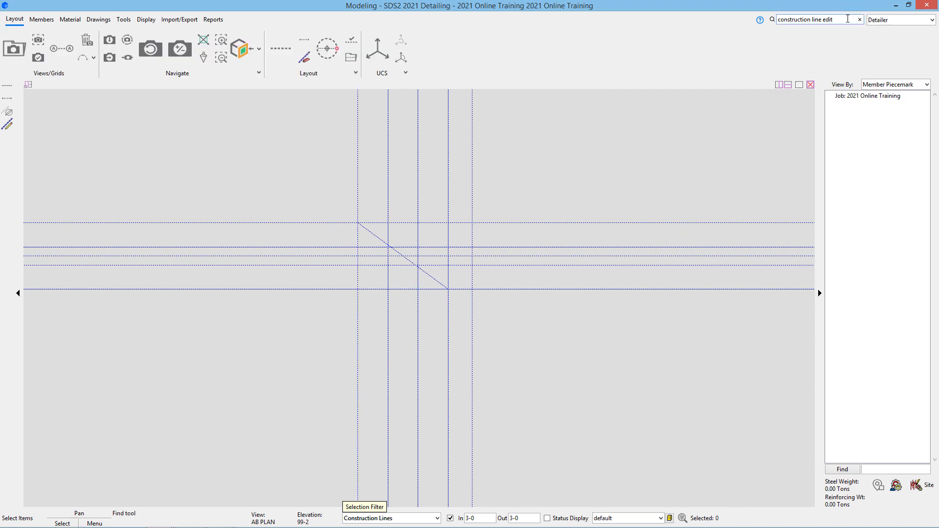
- Erase the short diagonal with Construction Line Erase, searched as 'construction line er'
key("BackSpace")
key("BackSpace")
key("BackSpace")
type("re")
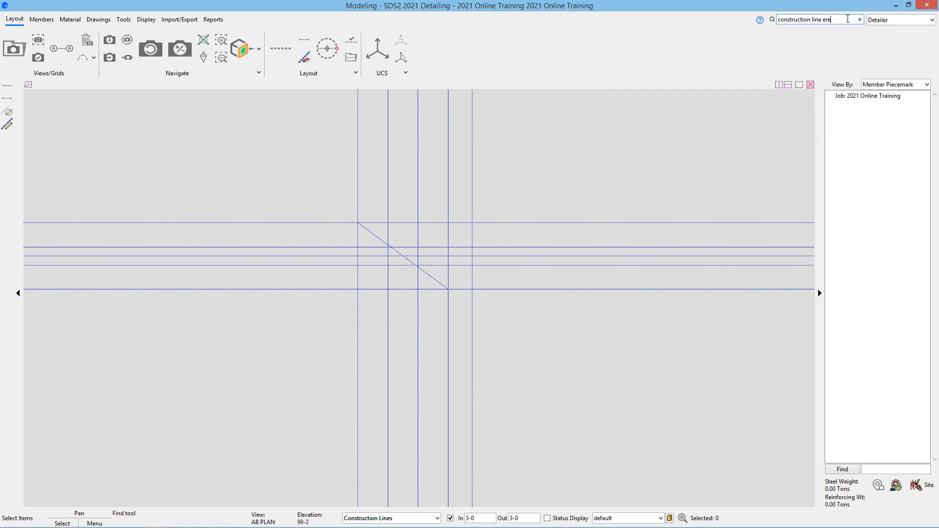
key("BackSpace")
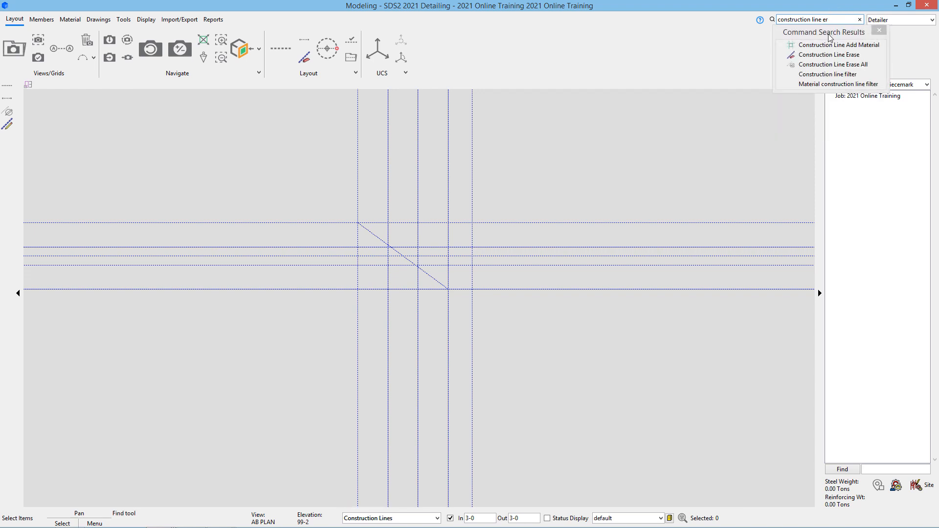
left_click(829, 57)
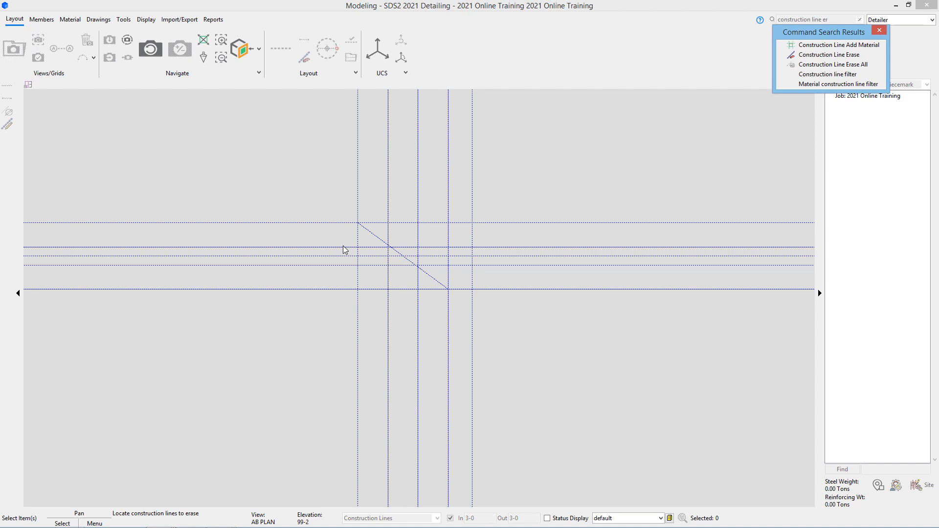
left_click(371, 232)
key("Return")
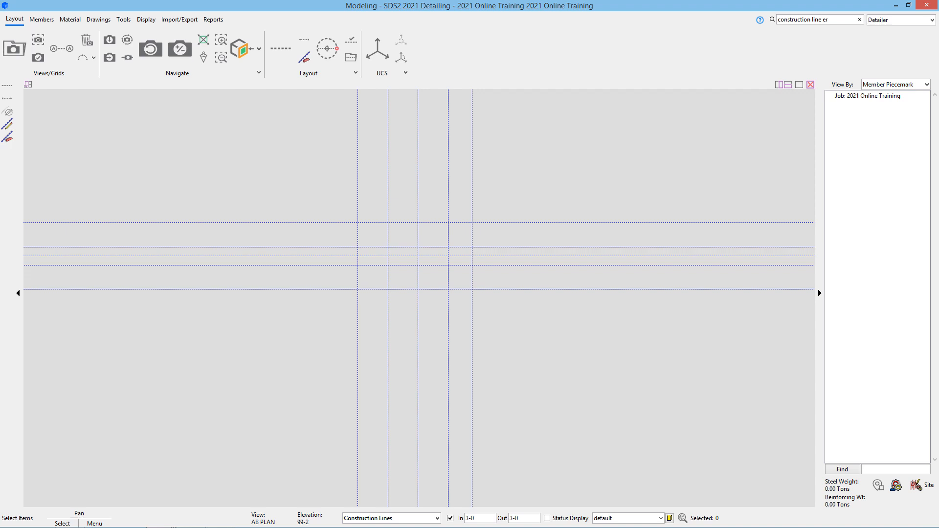
scroll(906, 516, "up", 1)
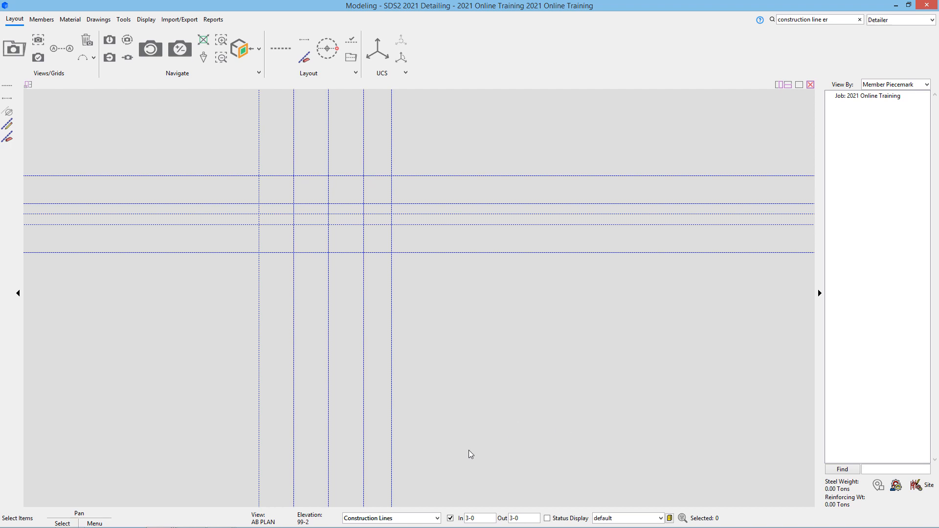
- Reset the selection filter to Default and switch to the Tools ribbon page
left_click(437, 518)
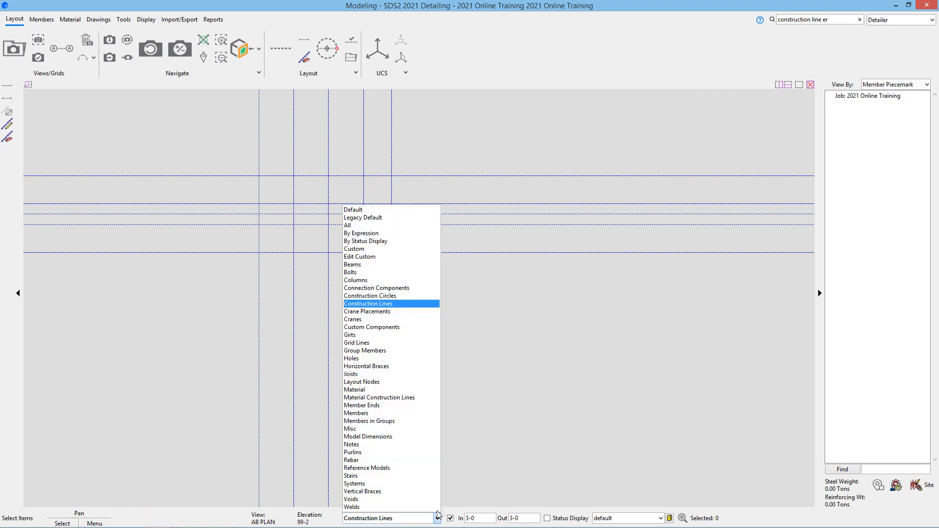
left_click(418, 210)
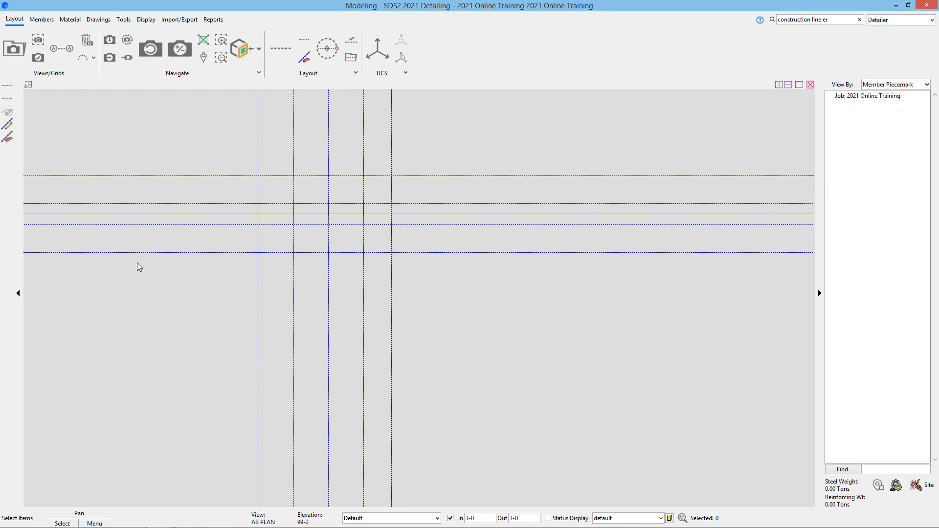
left_click(127, 19)
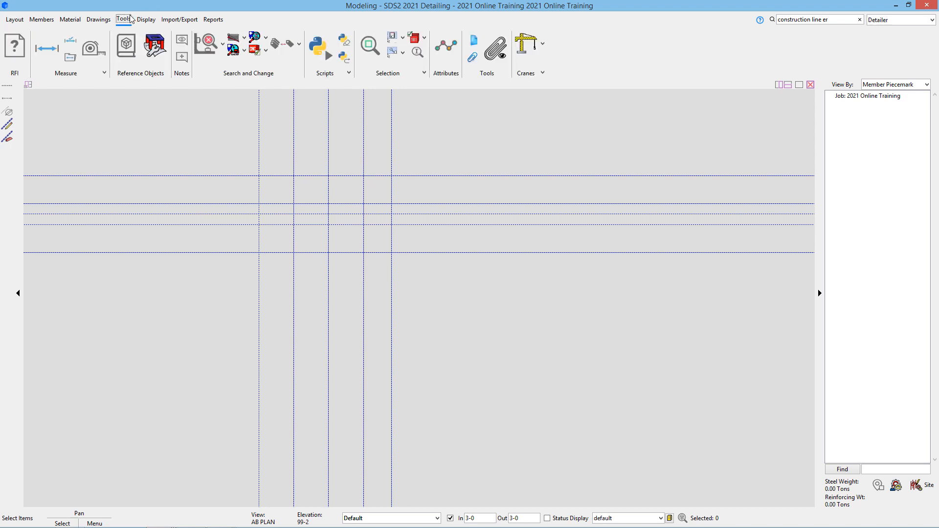
- Measure the 50-0 distance between two top grid intersections with the Distance Ruler, then close it
left_click(95, 56)
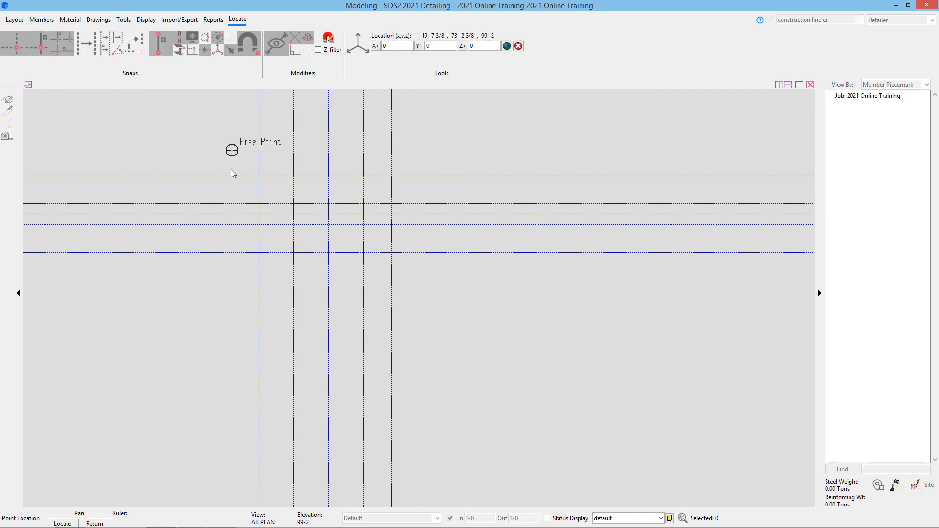
left_click(259, 176)
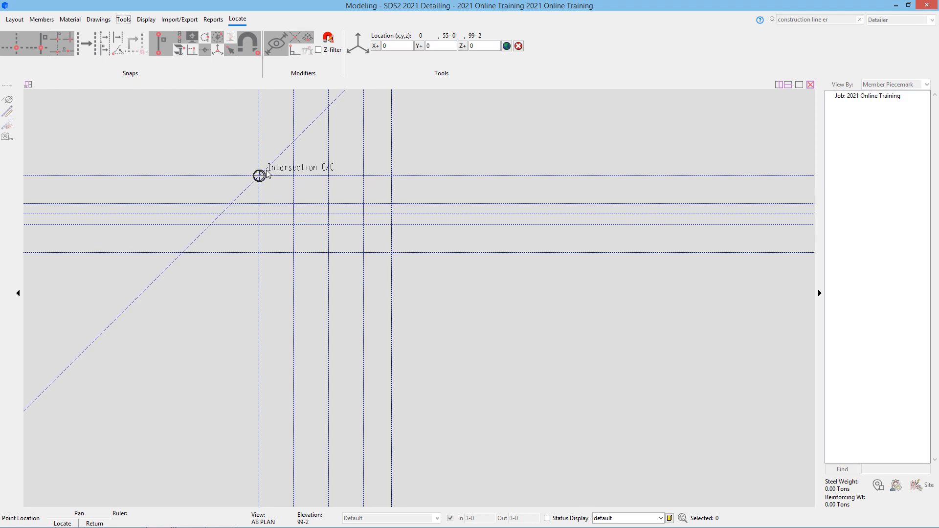
left_click(328, 175)
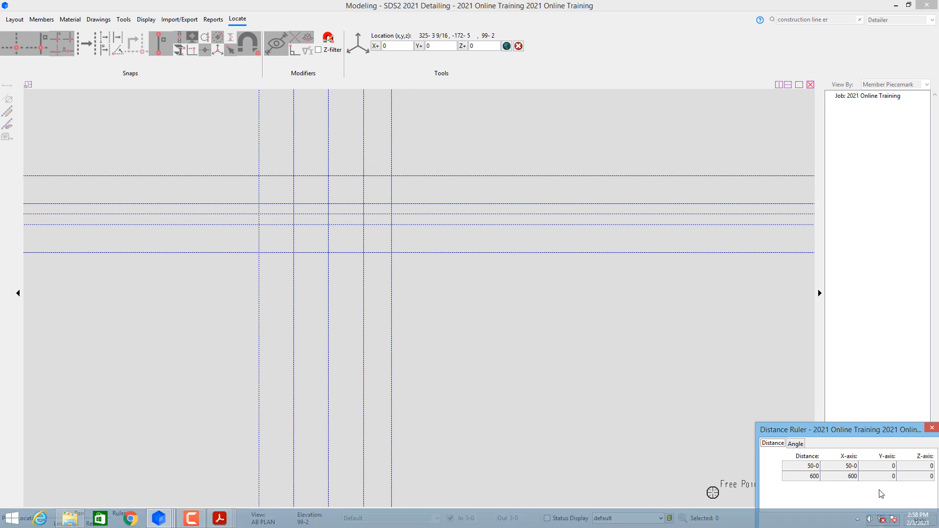
left_click(884, 518)
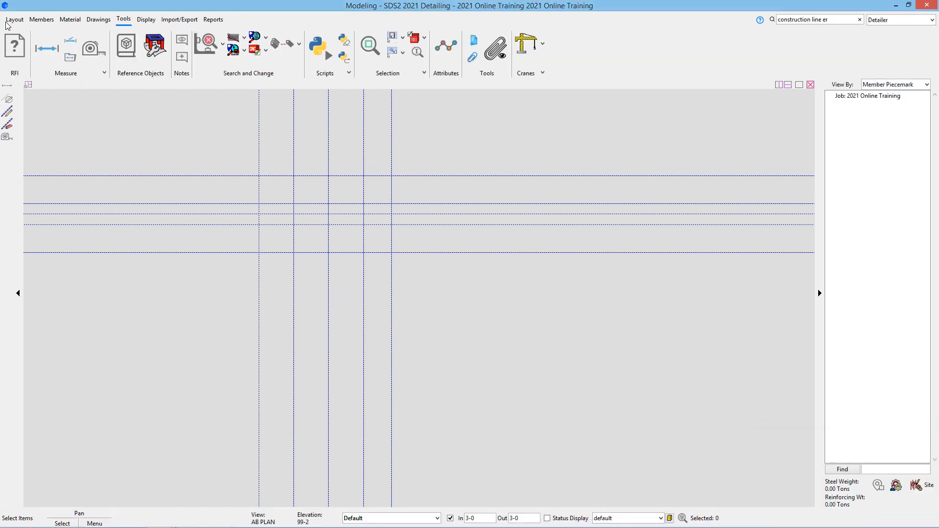
- Measure the 93-0 1/16 diagonal, then the 55-0 vertical distance on the left grid line
left_click(92, 48)
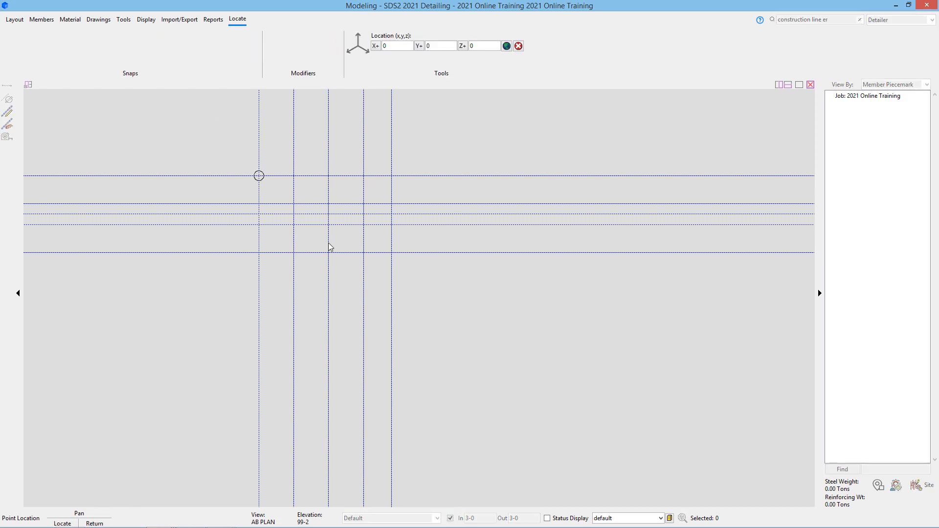
left_click(362, 261)
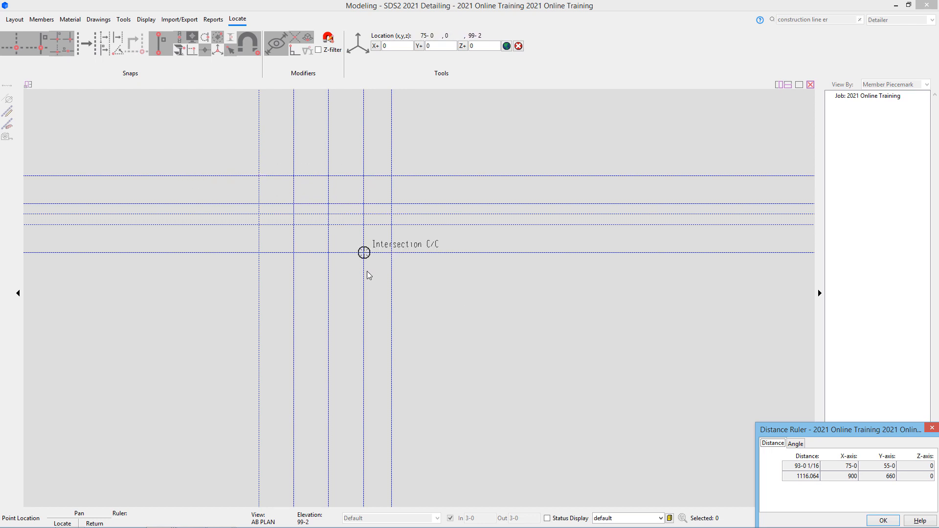
left_click(260, 179)
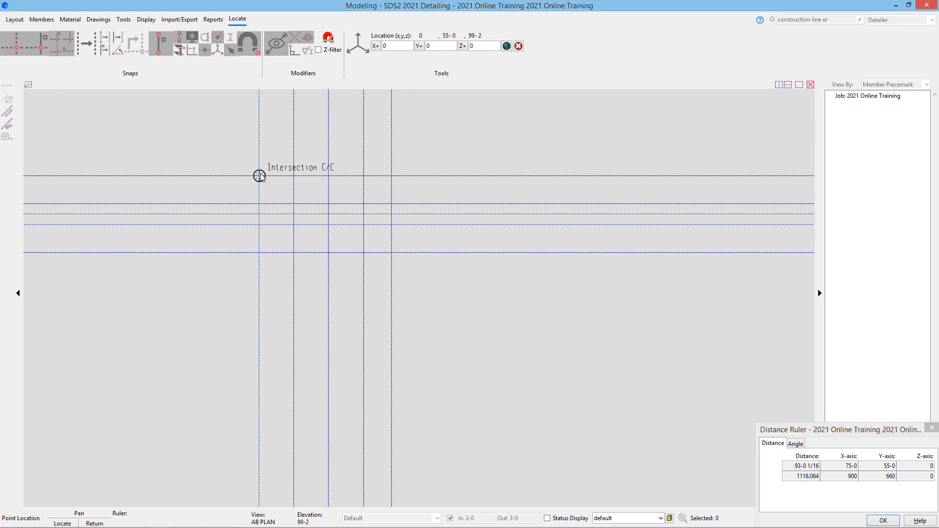
left_click(245, 268)
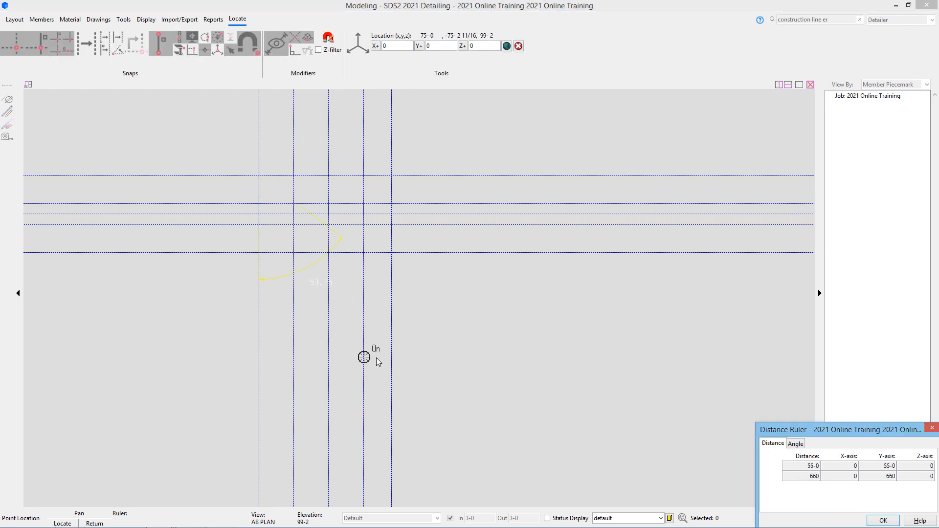
- Read the 53.7462° angle on the Angle tab, measure a new 90° angle, then close the ruler
left_click(794, 443)
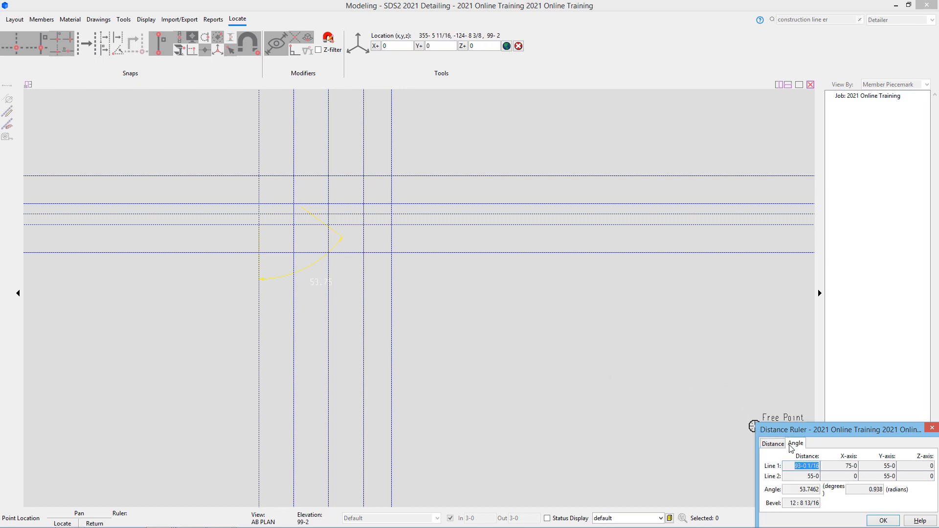
left_click(789, 491)
left_click(301, 176)
left_click(337, 176)
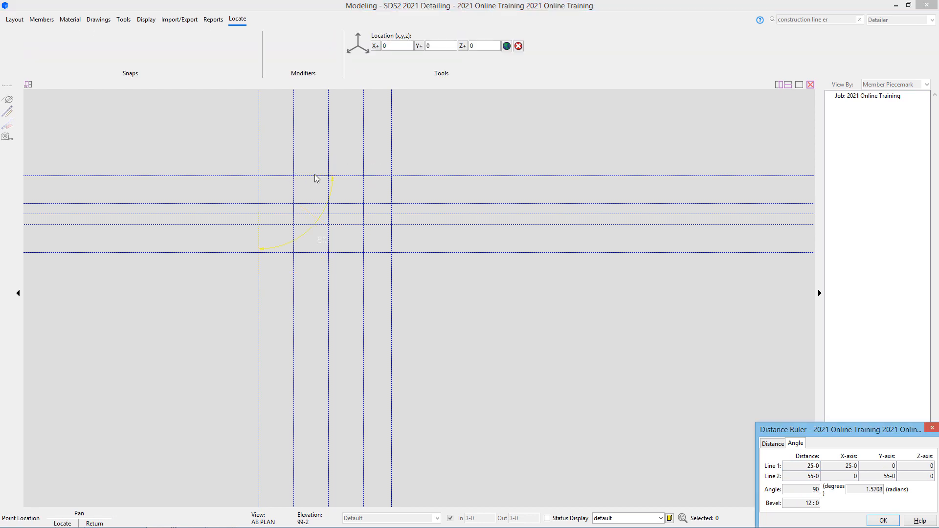
left_click(296, 225)
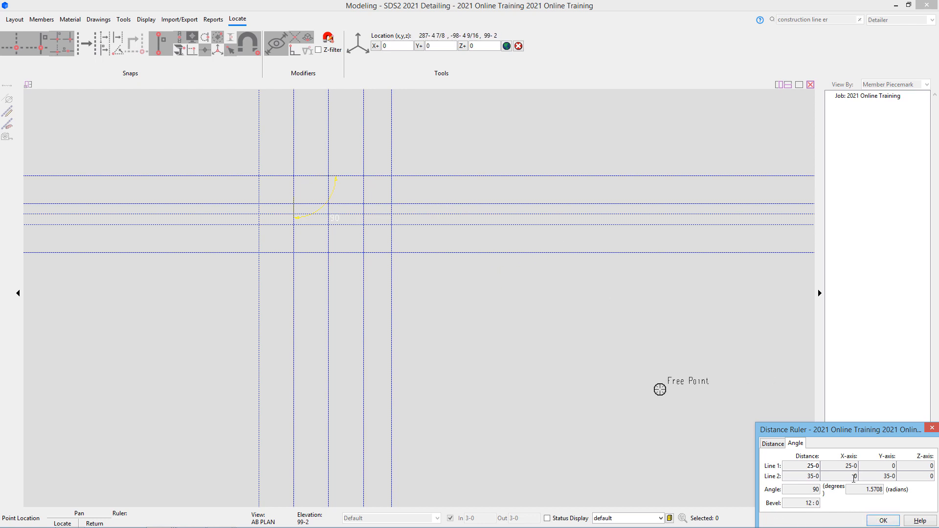
left_click(882, 520)
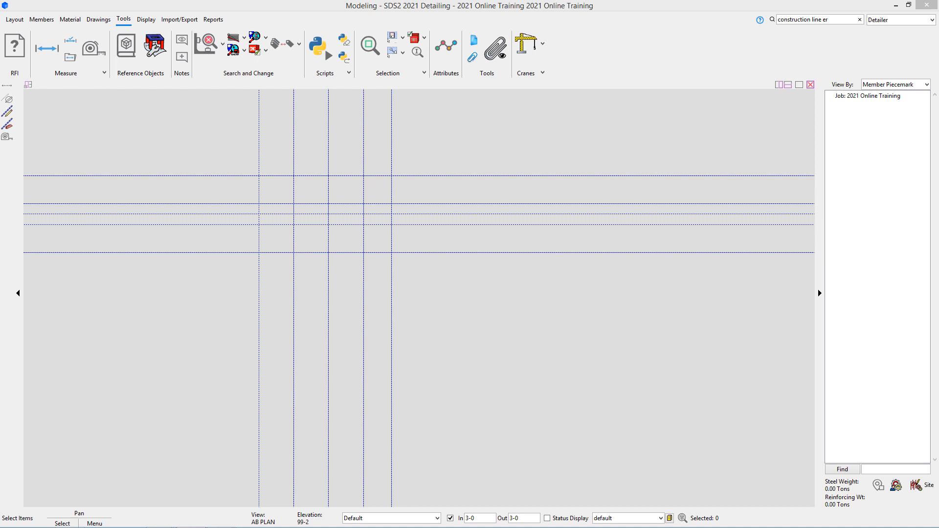
- Start Add Grid Line from the Layout tab's Views/Grids group
left_click(15, 21)
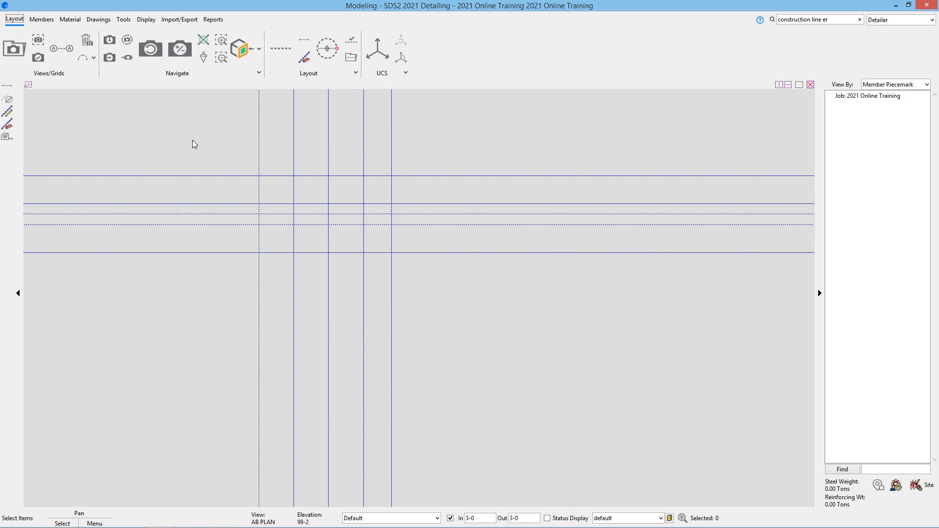
left_click(55, 48)
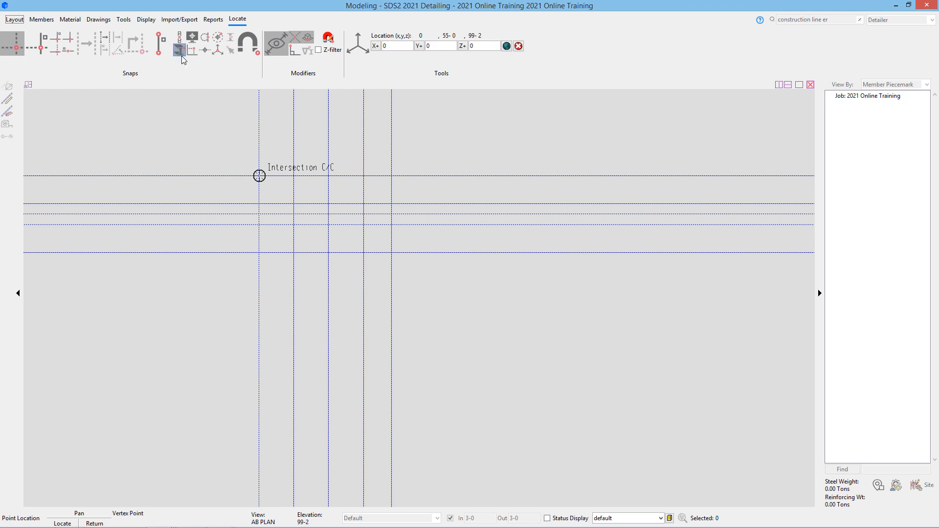
- Try picking the grid line points at the lower-left intersection, cancelling a misplaced first point
left_click(259, 252)
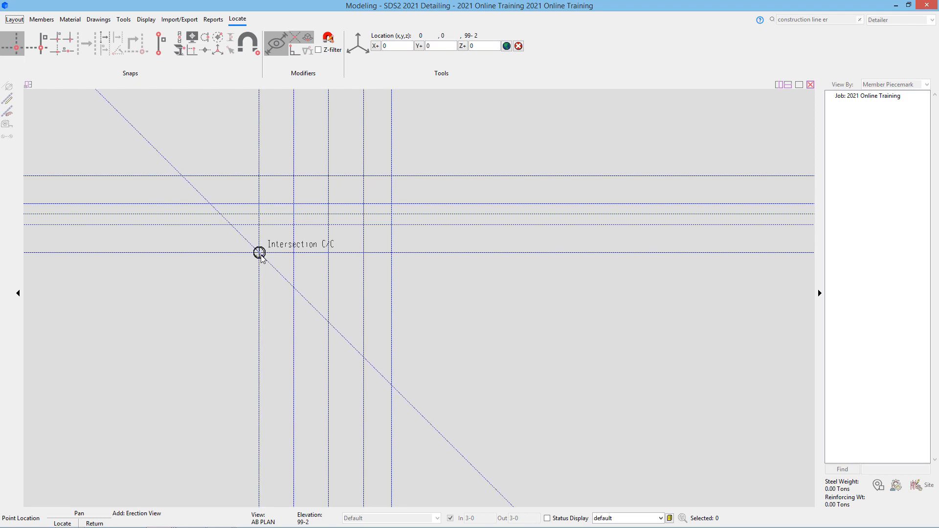
left_click(259, 252)
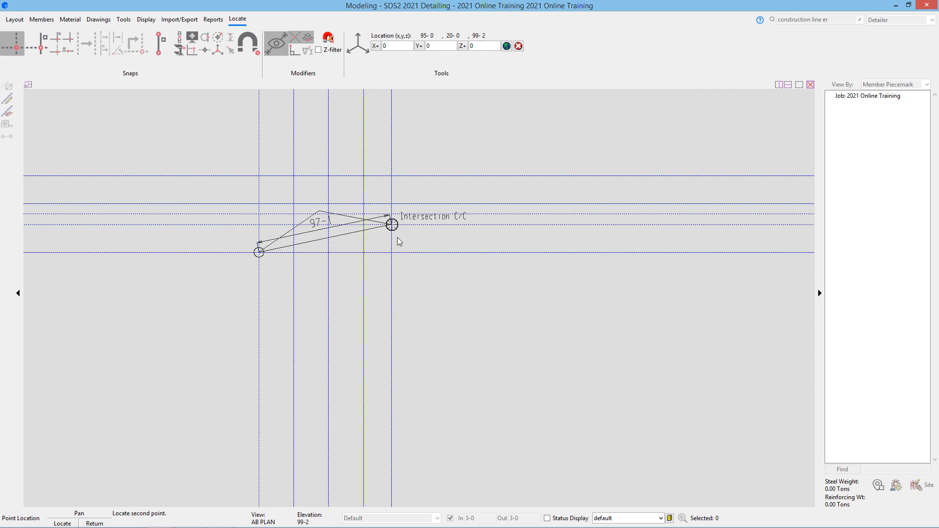
right_click(396, 238)
left_click(391, 251)
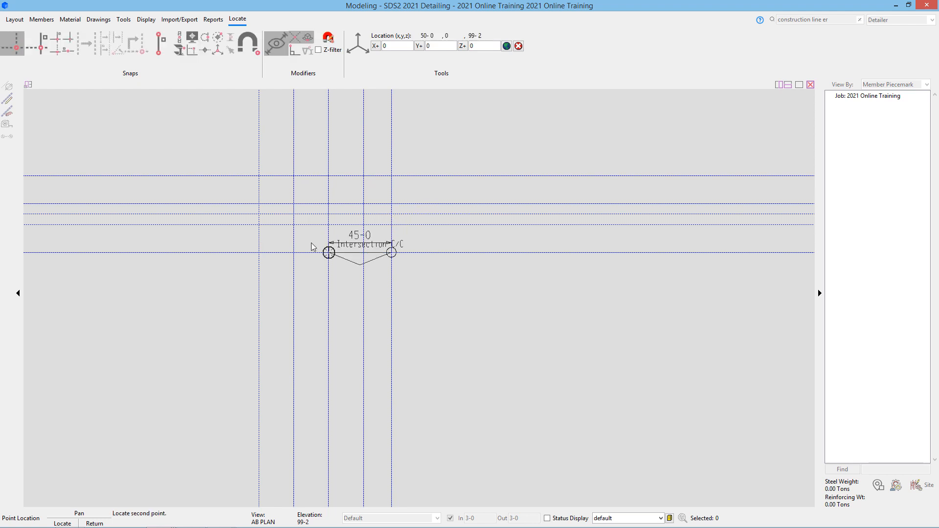
left_click(257, 249)
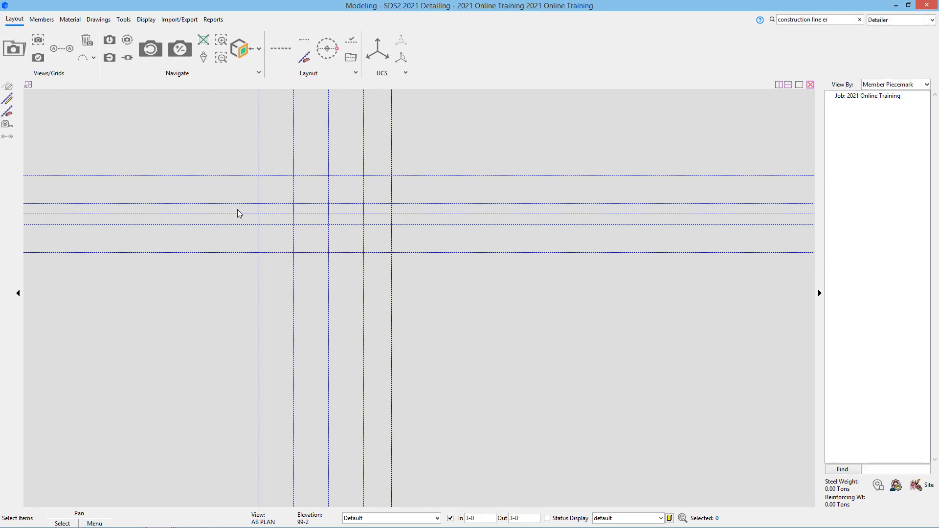
- Rerun Add Grid Line and set points at the left intersection and 75-0 to the right
left_click(69, 48)
left_click(240, 265)
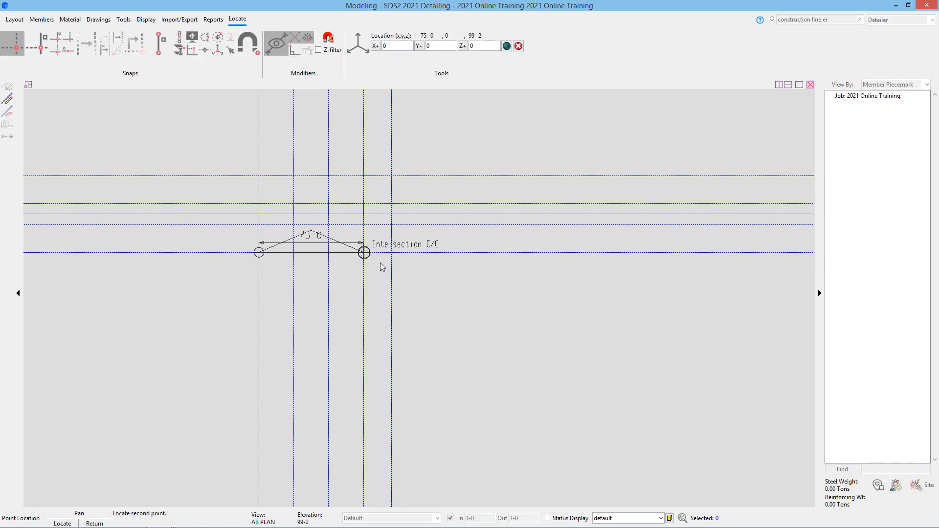
left_click(390, 267)
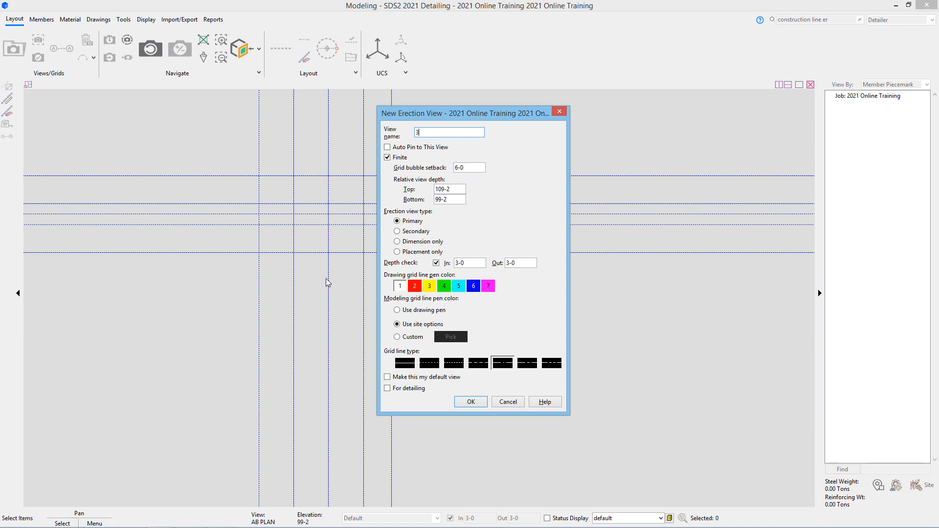
- Replace the Top depth 109-2 with 130-0 and the Bottom depth 99-2 with 90-0
double_click(461, 190)
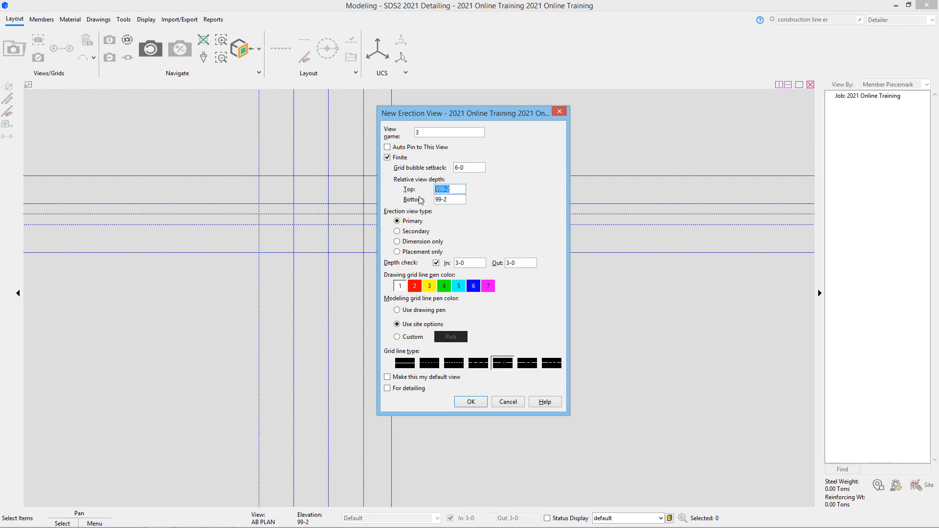
type("130-")
left_click_drag(448, 200, 405, 205)
type("90-0")
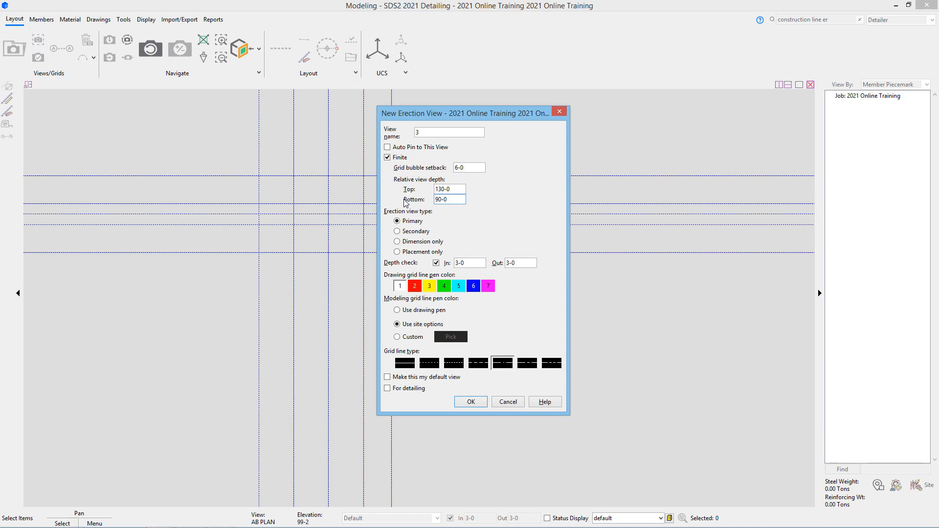
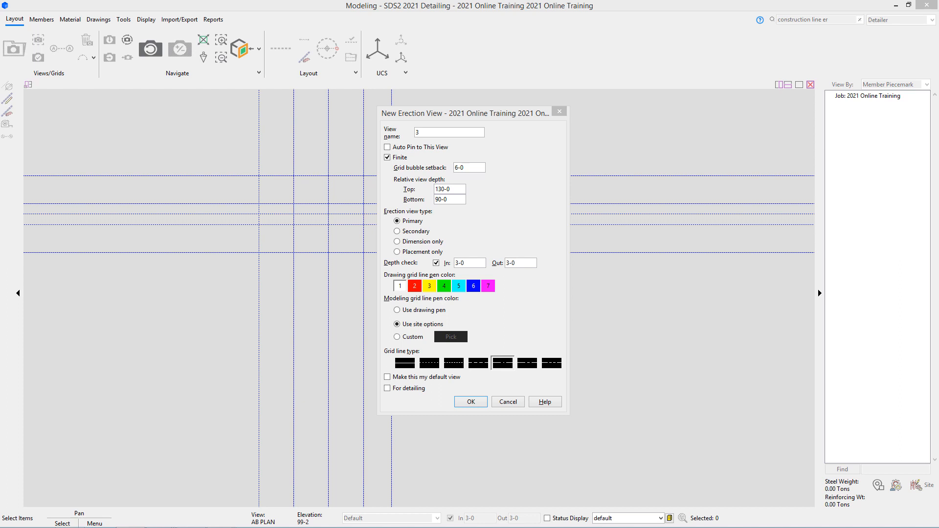
left_click(423, 388)
left_click(475, 398)
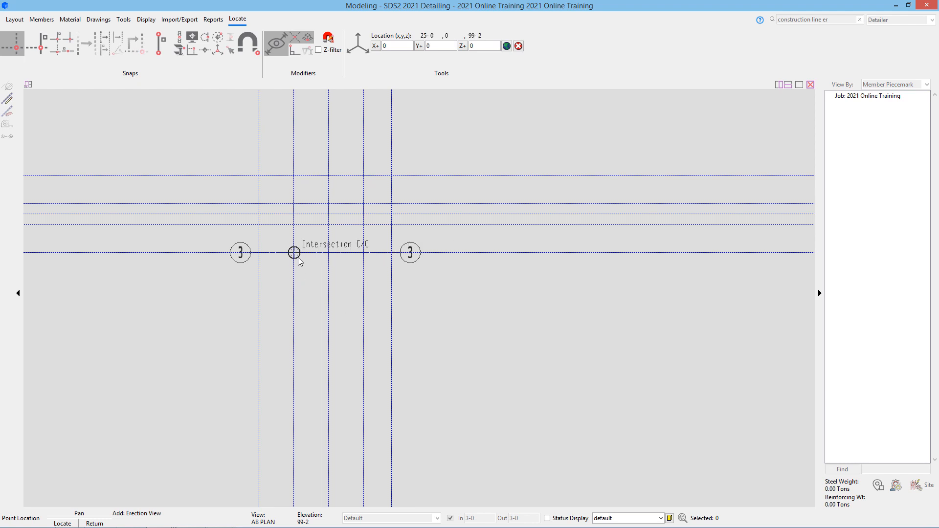
scroll(267, 221, "up", 2)
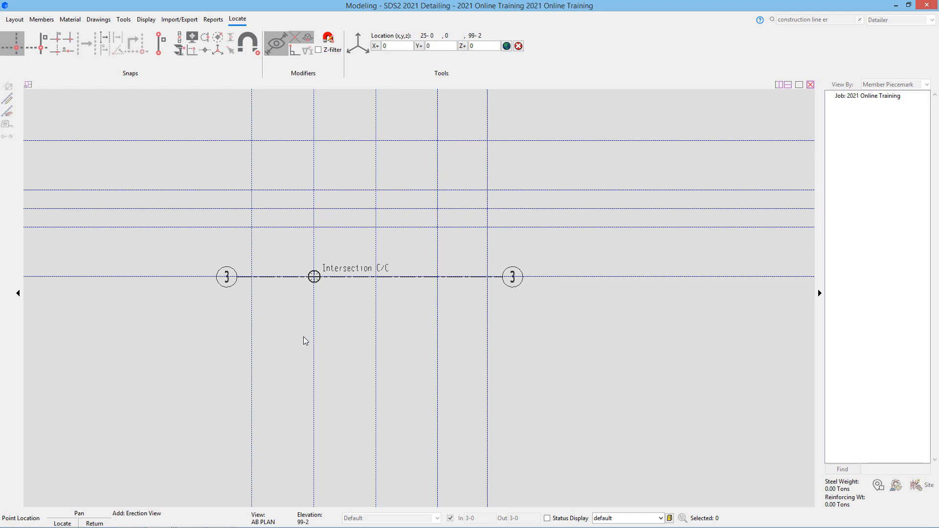
left_click(105, 42)
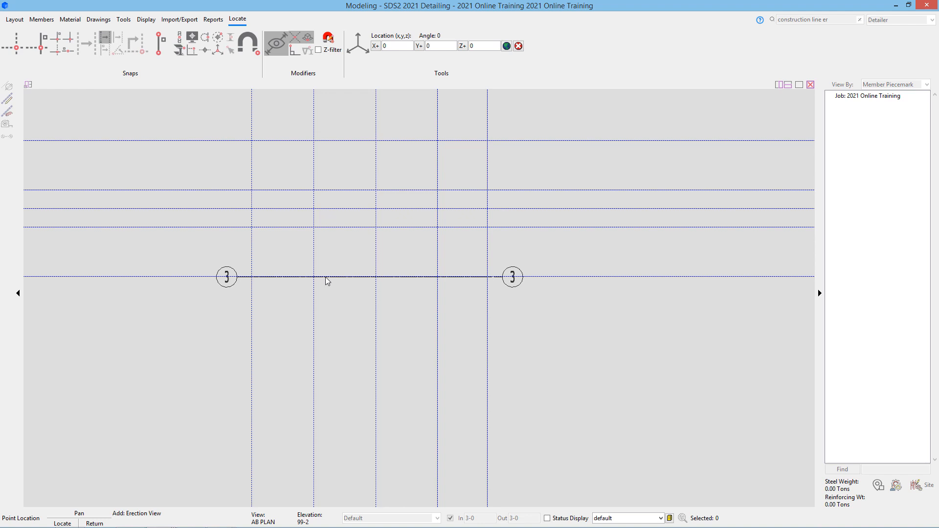
left_click(326, 278)
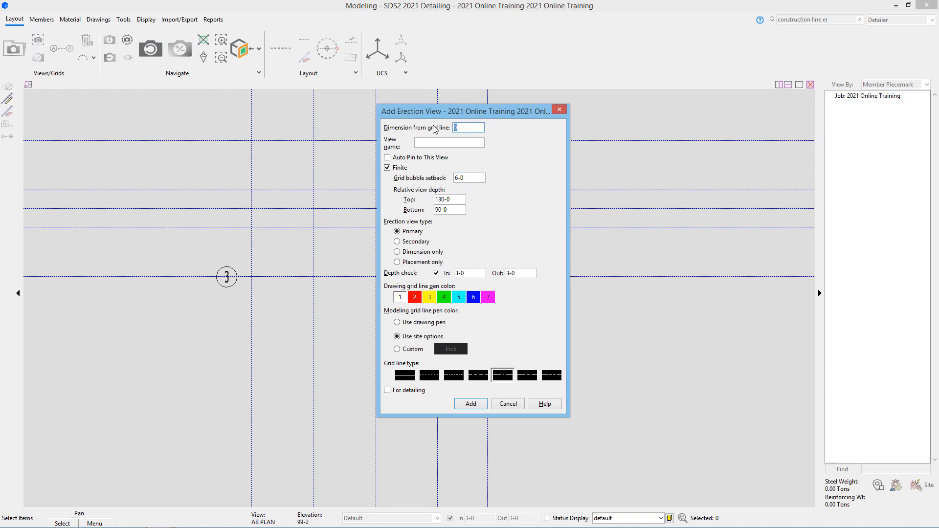
type("27-6")
left_click(430, 142)
type("2")
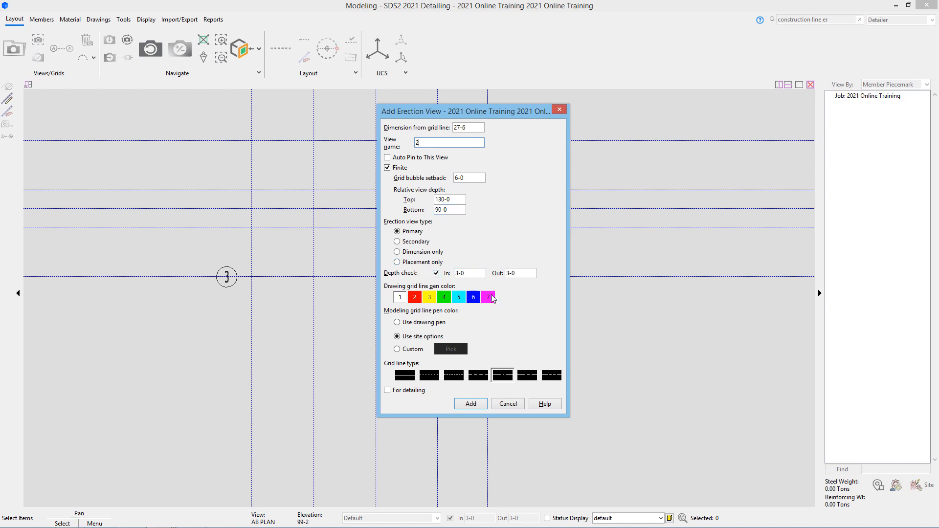
left_click(404, 393)
left_click(471, 404)
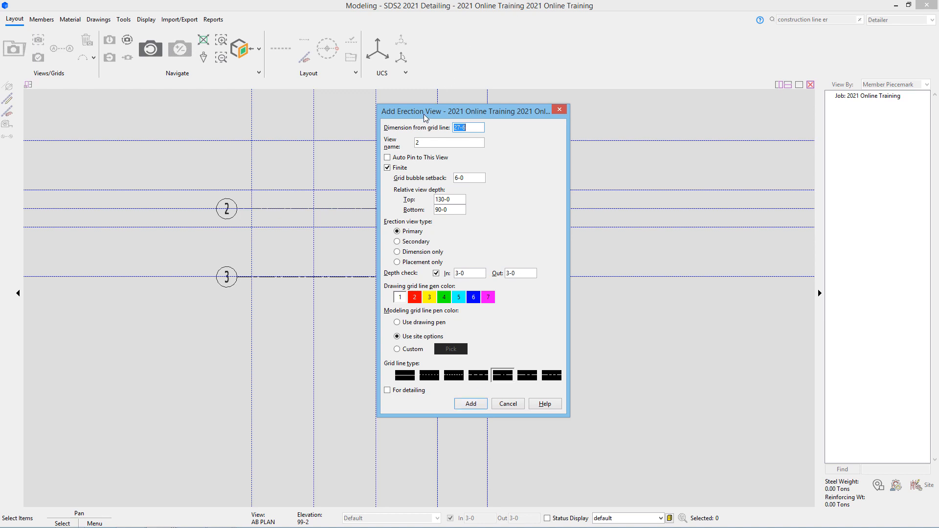
double_click(429, 142)
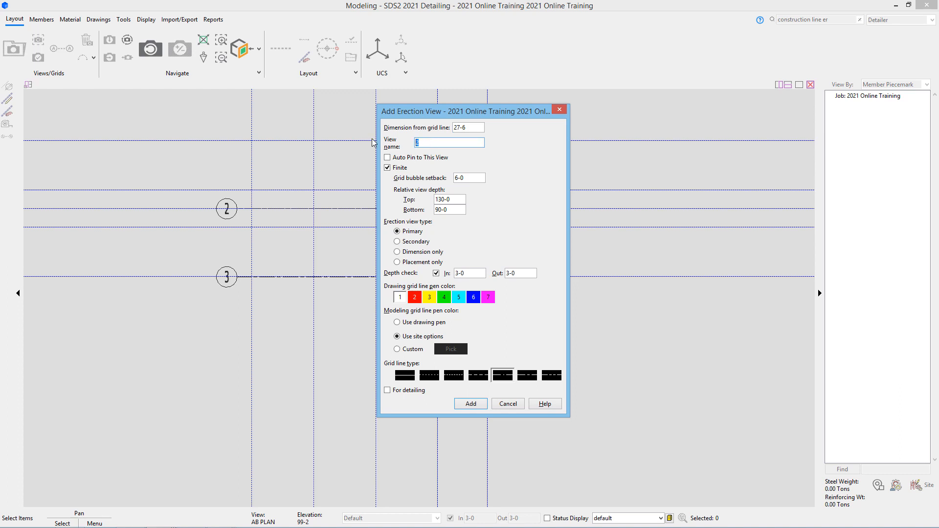
type("1")
left_click(404, 392)
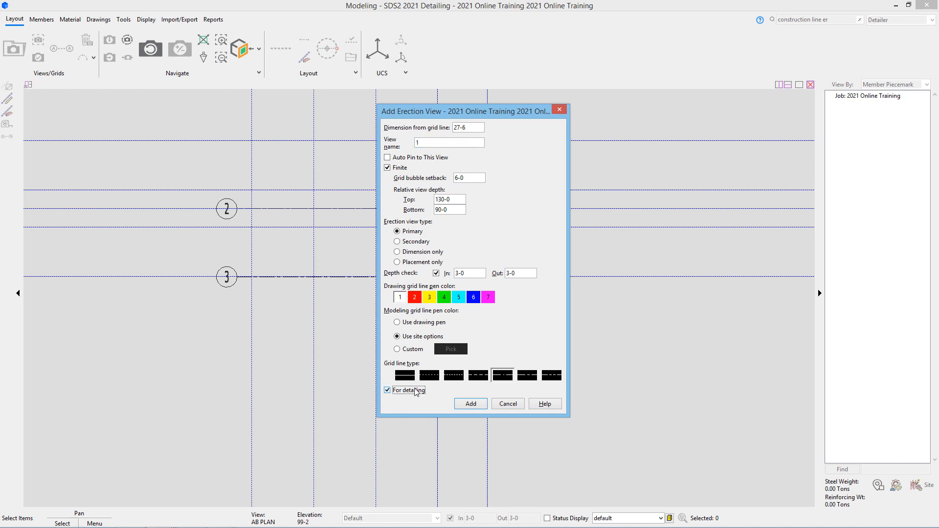
left_click(469, 405)
left_click(872, 435)
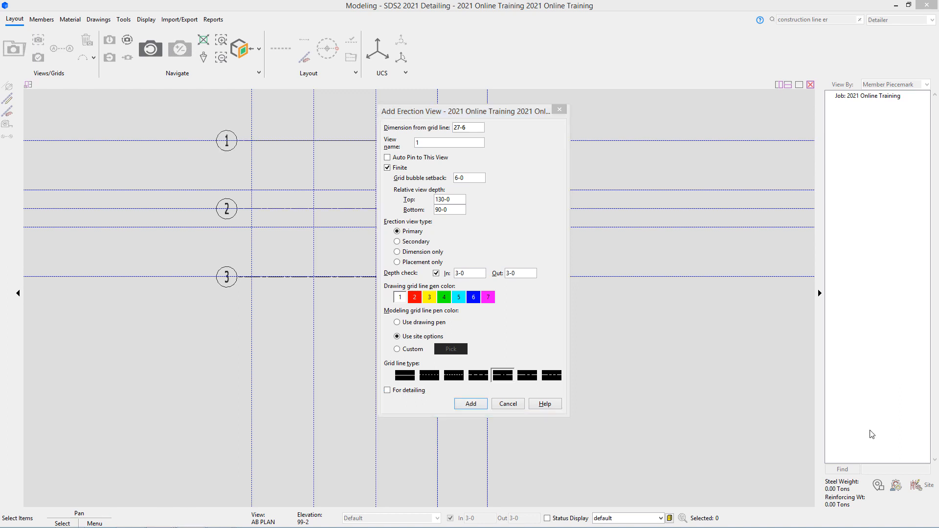
left_click(510, 403)
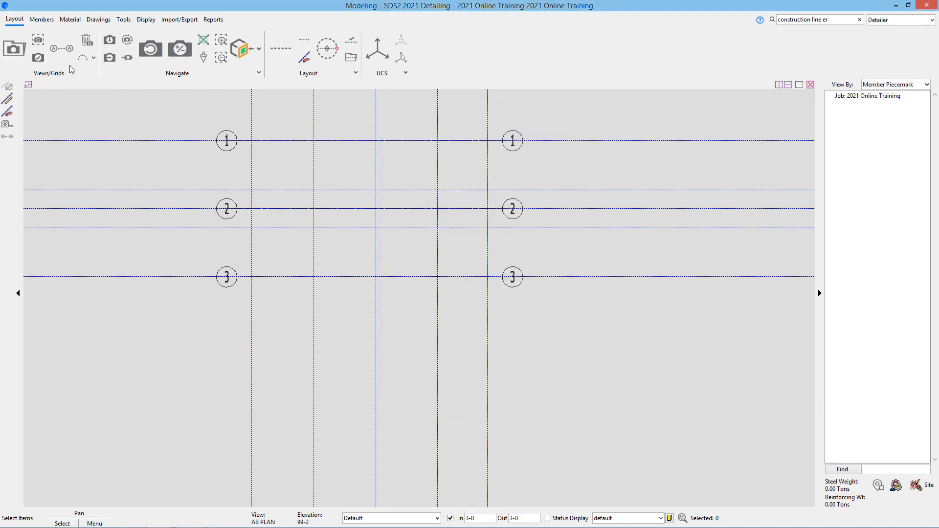
left_click(59, 52)
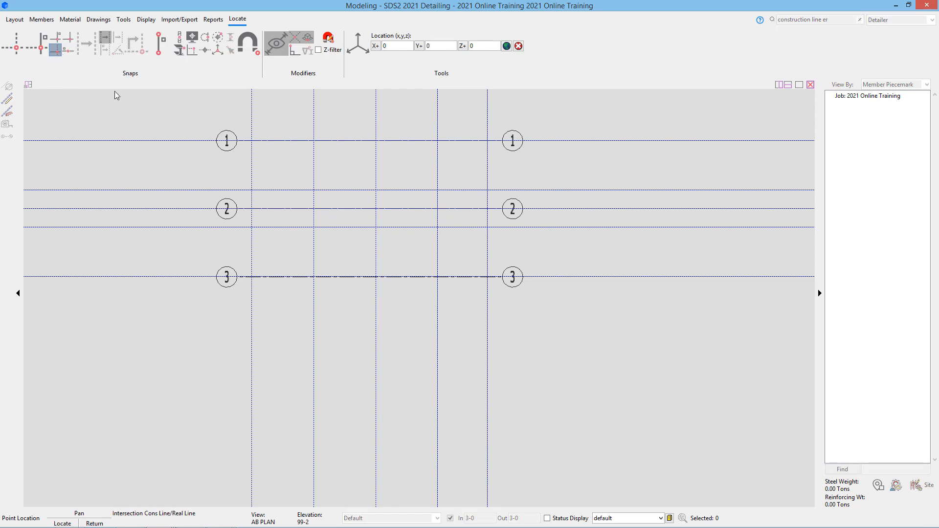
left_click(16, 49)
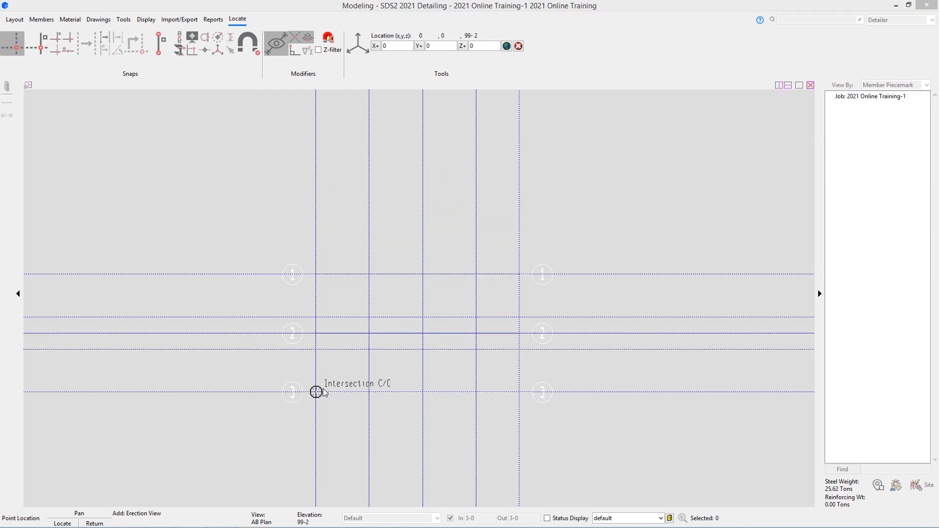
left_click(323, 388)
left_click(321, 283)
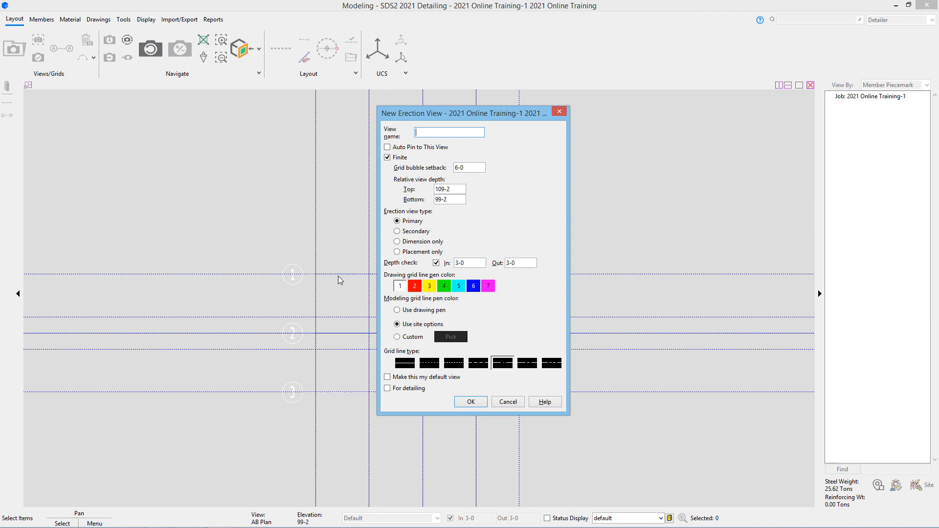
type("A")
left_click_drag(455, 201, 417, 203)
type("90-0")
left_click_drag(452, 189, 383, 187)
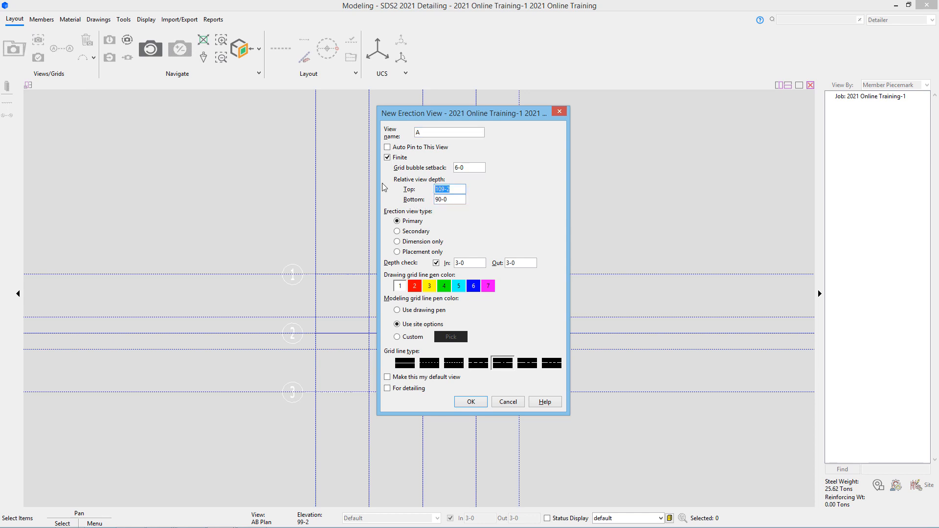
type("130-0")
left_click(413, 389)
left_click(471, 402)
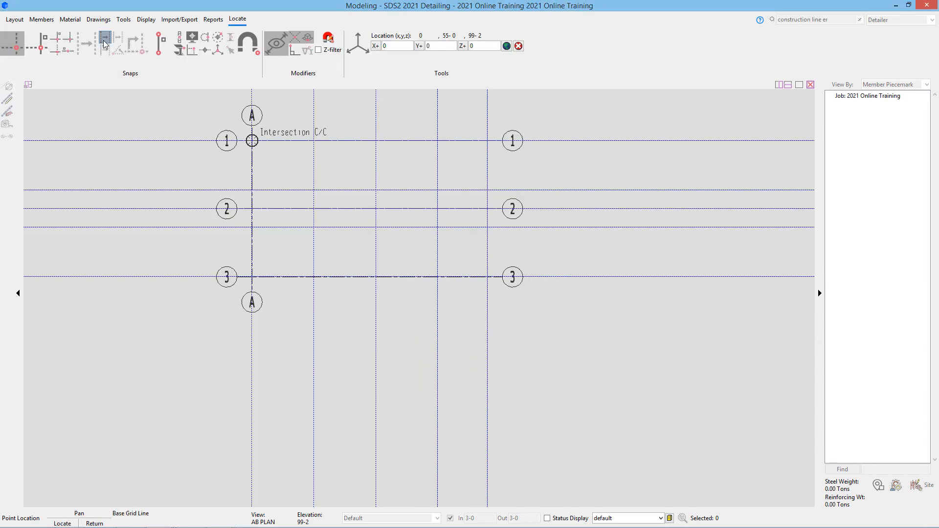
left_click(104, 40)
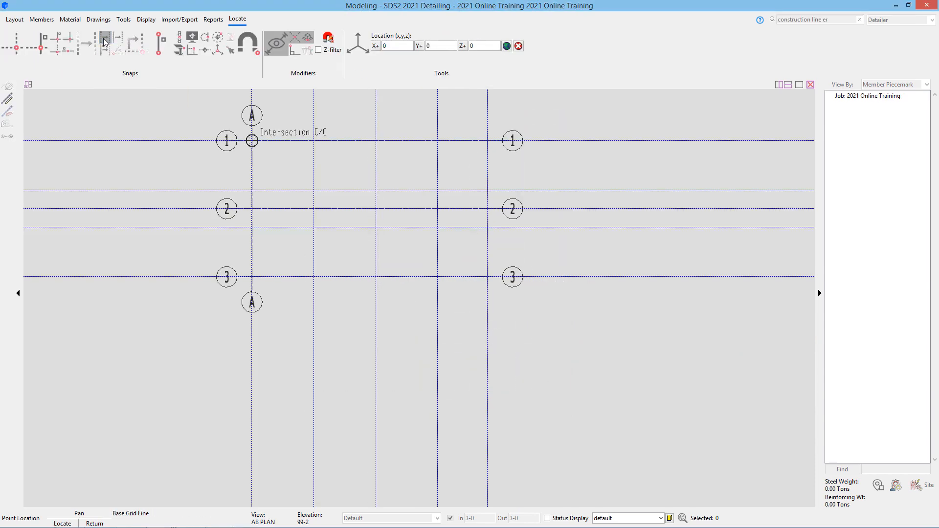
left_click(252, 163)
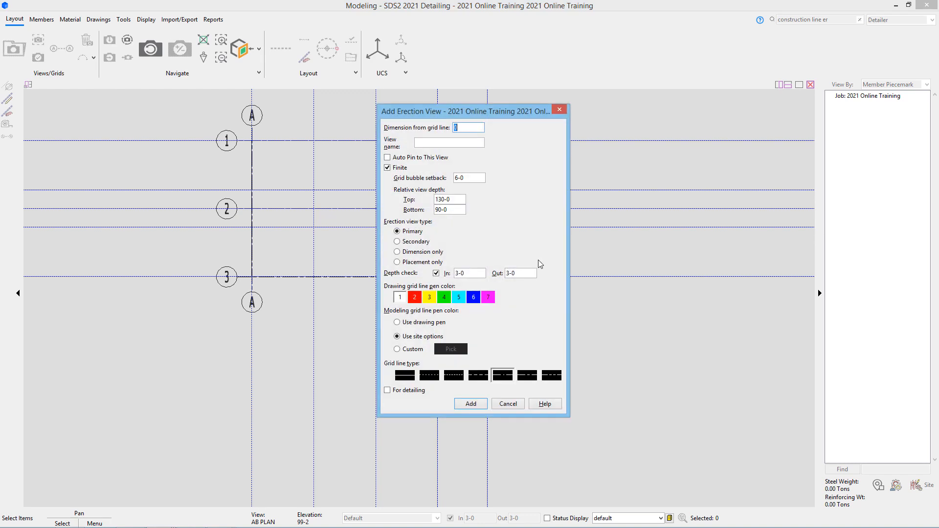
type("25-0")
left_click(436, 142)
type("B")
left_click(423, 391)
left_click(465, 404)
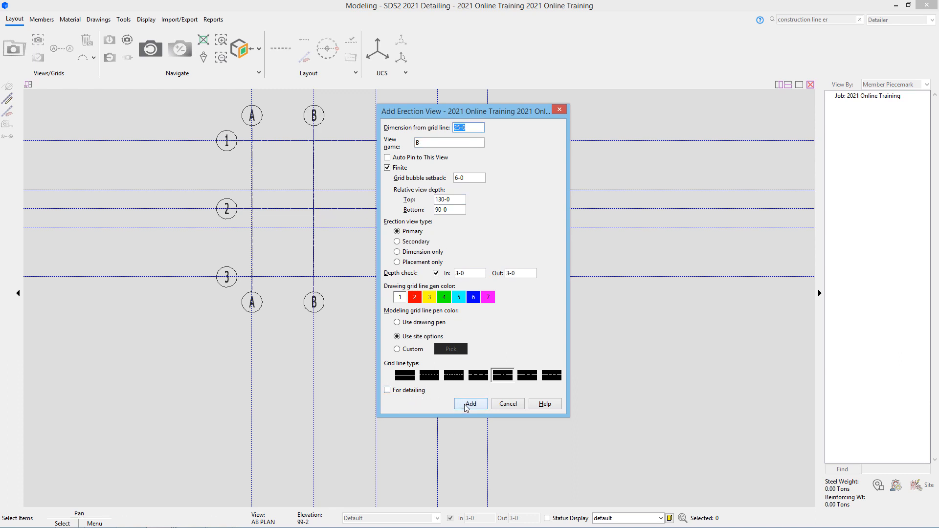
double_click(420, 142)
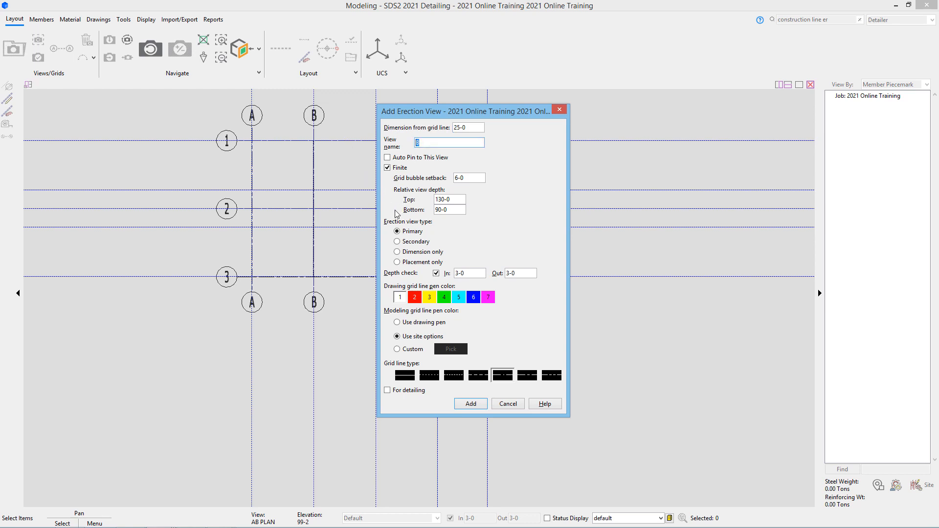
type("C")
left_click(398, 391)
left_click(465, 405)
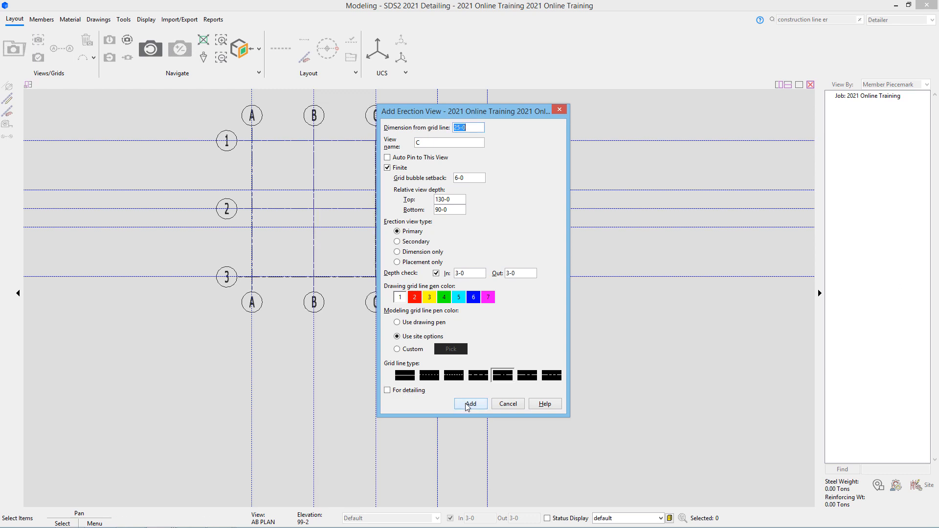
double_click(419, 142)
type("D")
left_click(388, 390)
left_click(470, 404)
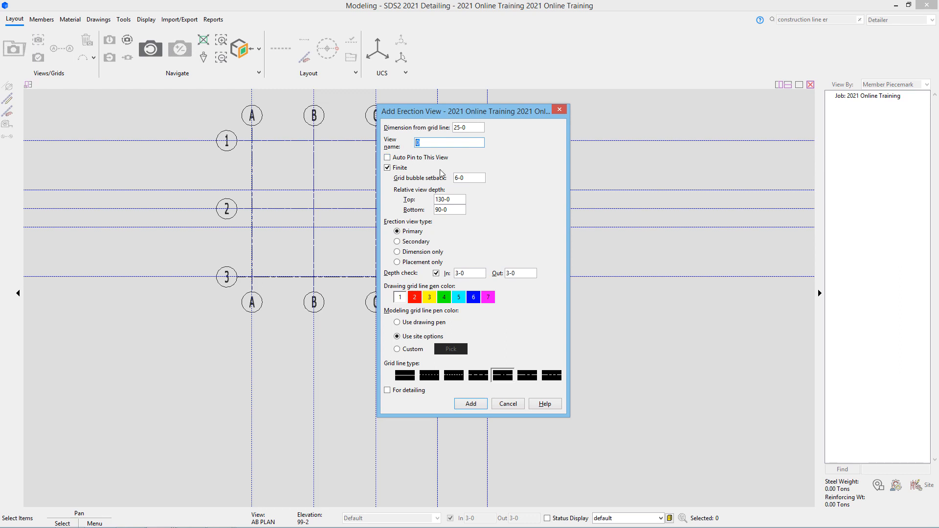
type("E")
left_click(406, 391)
left_click(481, 127)
type("20-")
left_click(464, 407)
left_click_drag(470, 111, 661, 93)
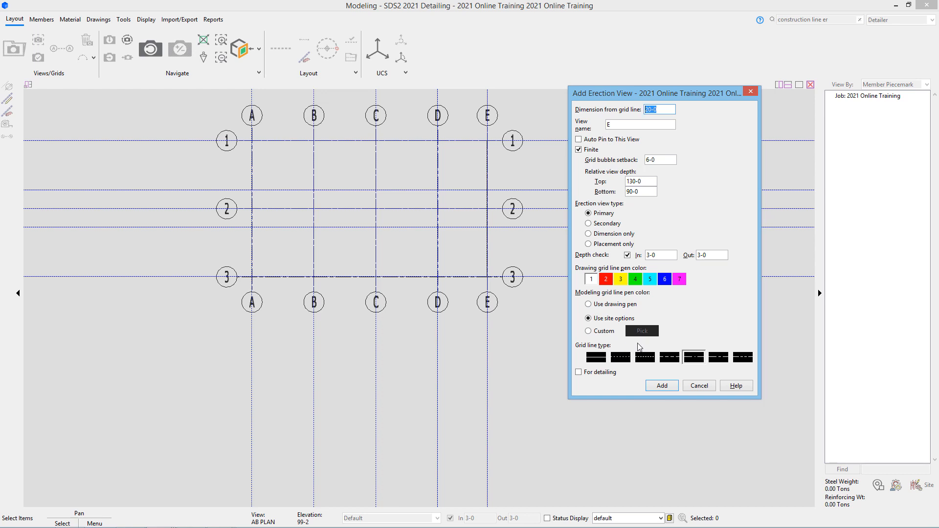
left_click(699, 386)
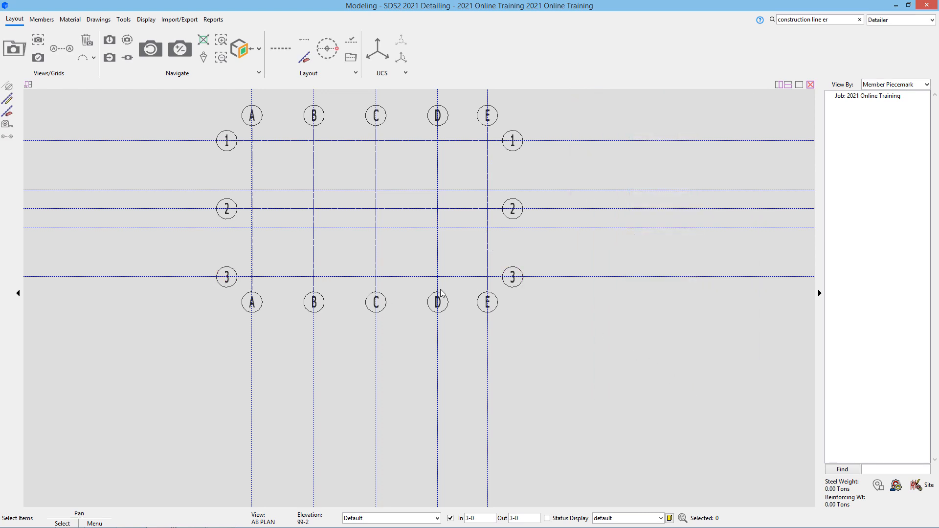
left_click(58, 51)
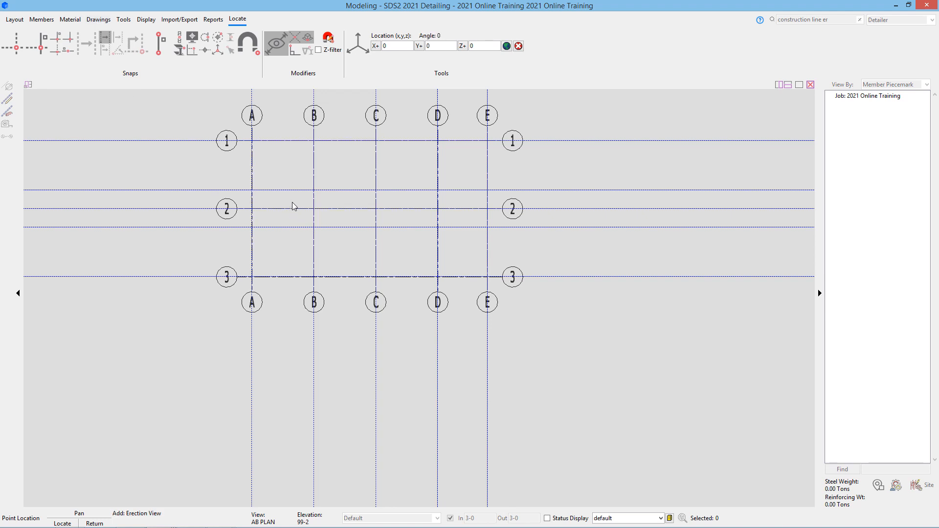
left_click(15, 50)
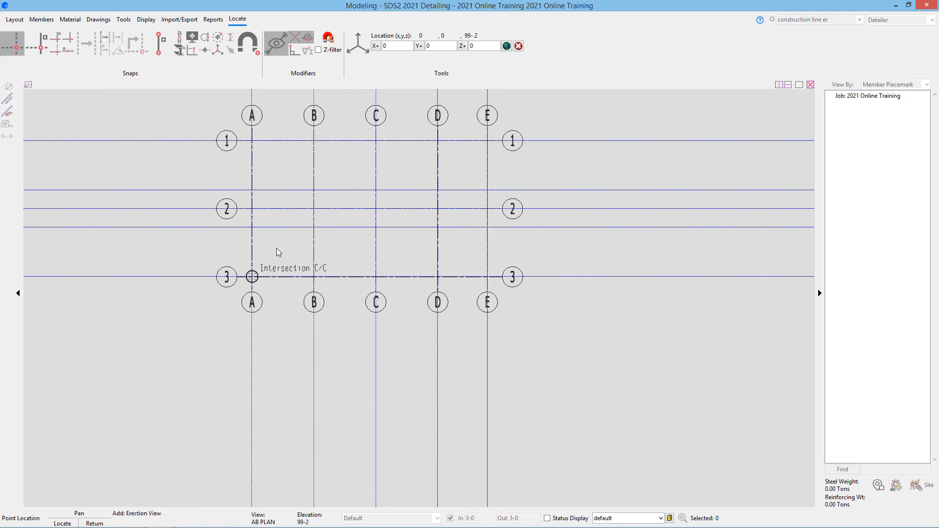
left_click(376, 192)
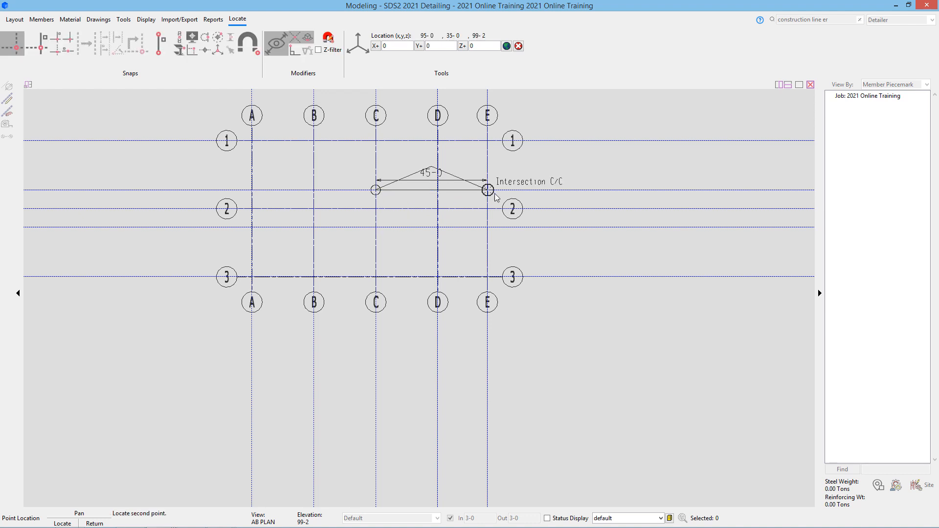
left_click(501, 193)
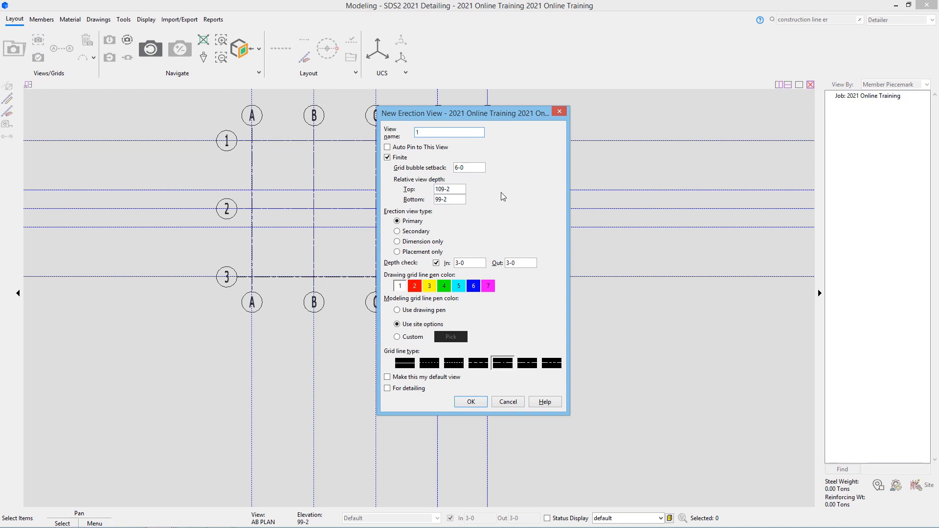
type("1.9")
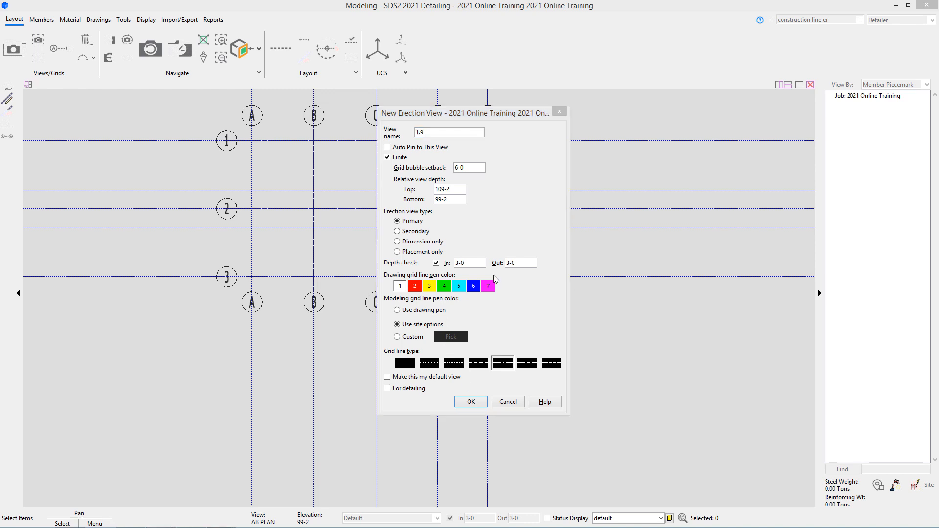
left_click_drag(454, 200, 359, 207)
type("0-0")
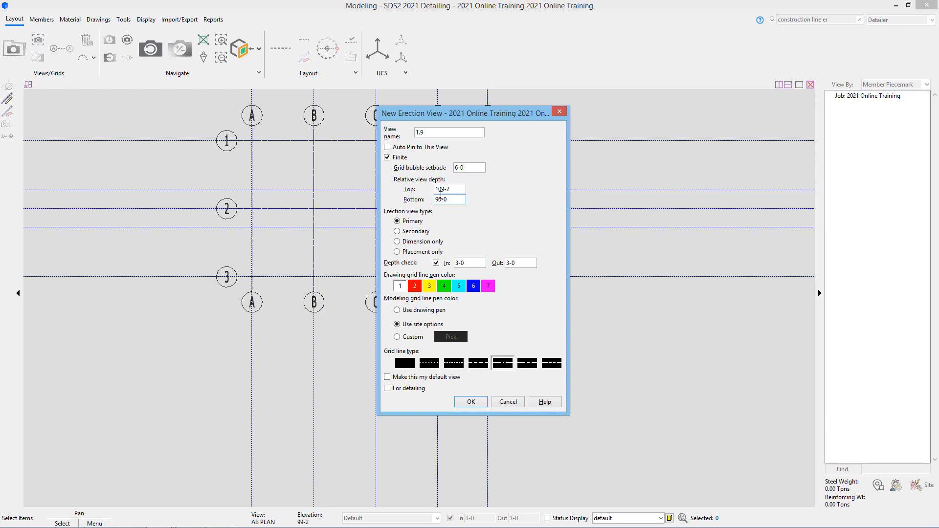
key("shift+Tab")
type("130-0")
left_click(412, 390)
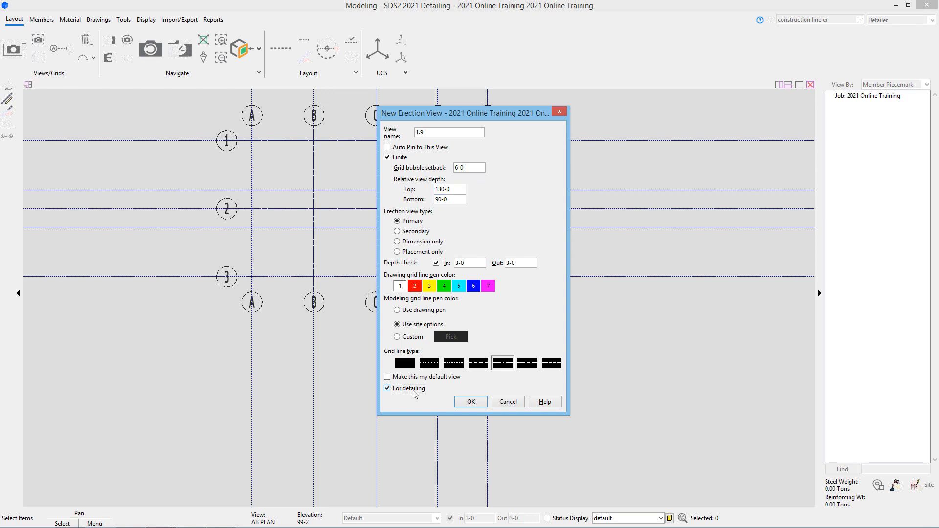
left_click(469, 403)
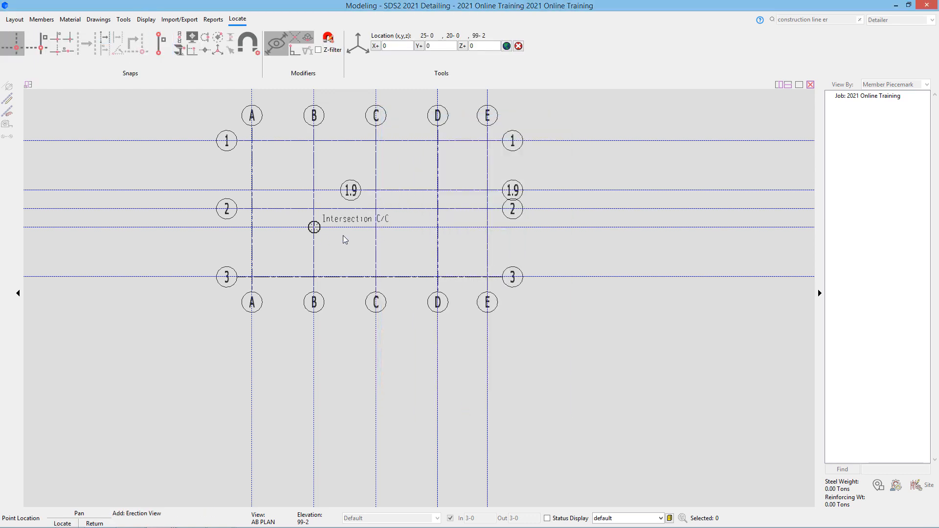
left_click(376, 227)
left_click(485, 233)
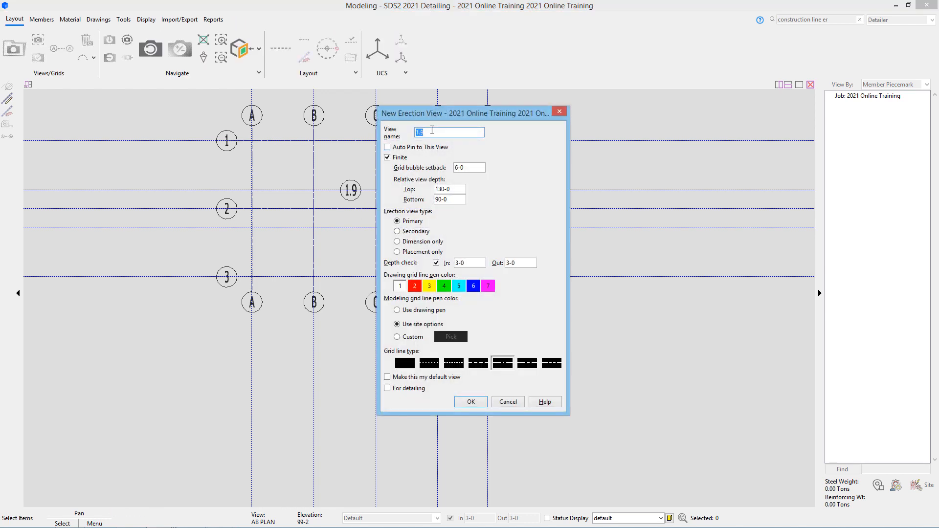
type("2.1")
left_click(415, 389)
left_click(476, 403)
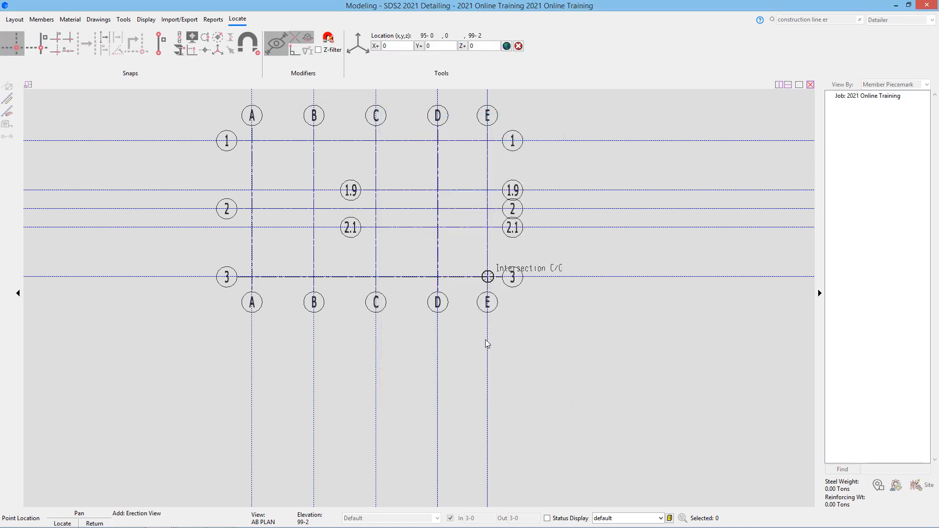
right_click(476, 378)
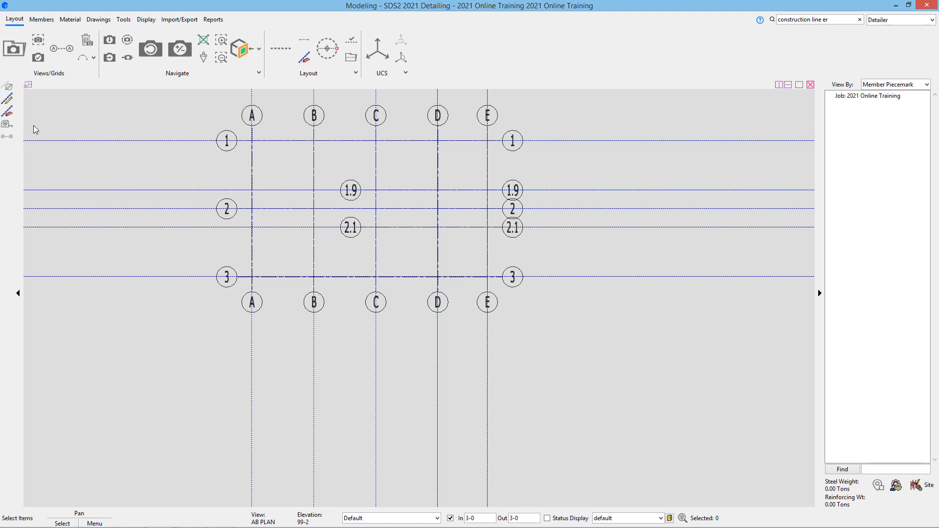
left_click(6, 137)
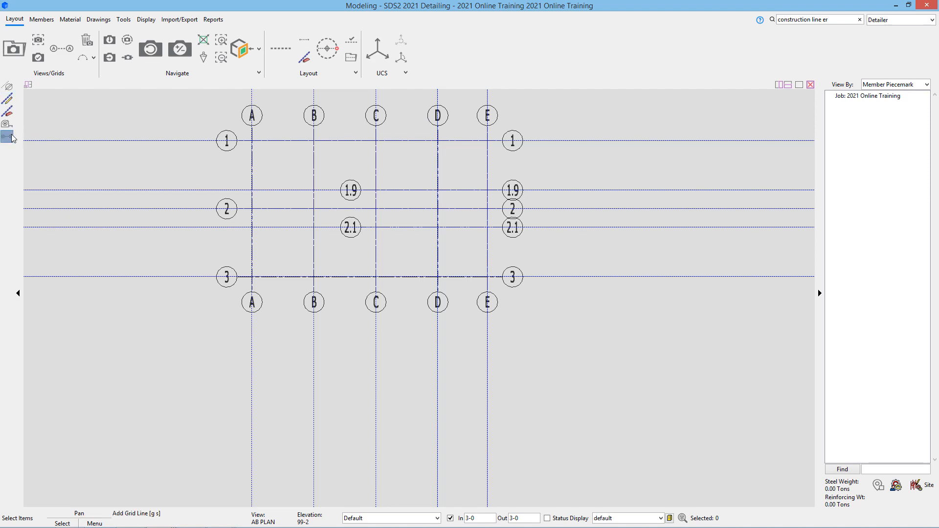
left_click(313, 276)
left_click(321, 131)
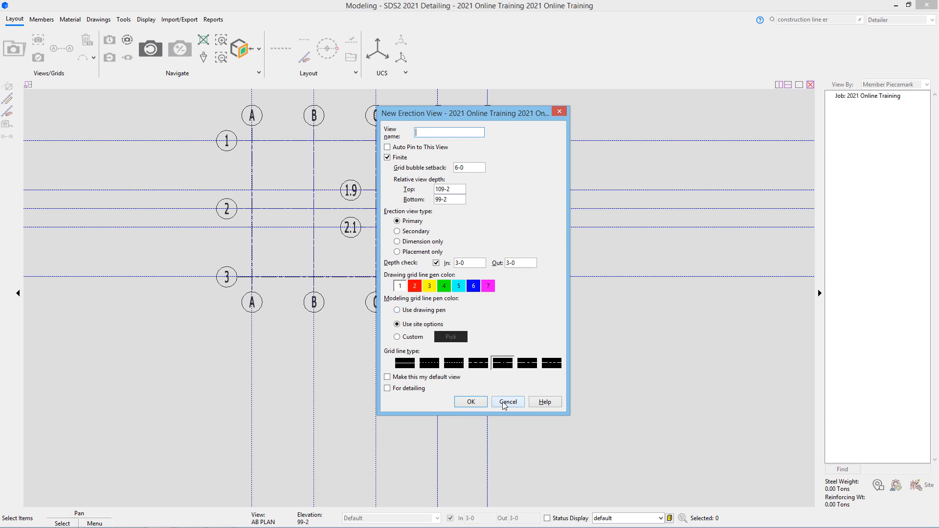
type("B.1")
left_click(483, 406)
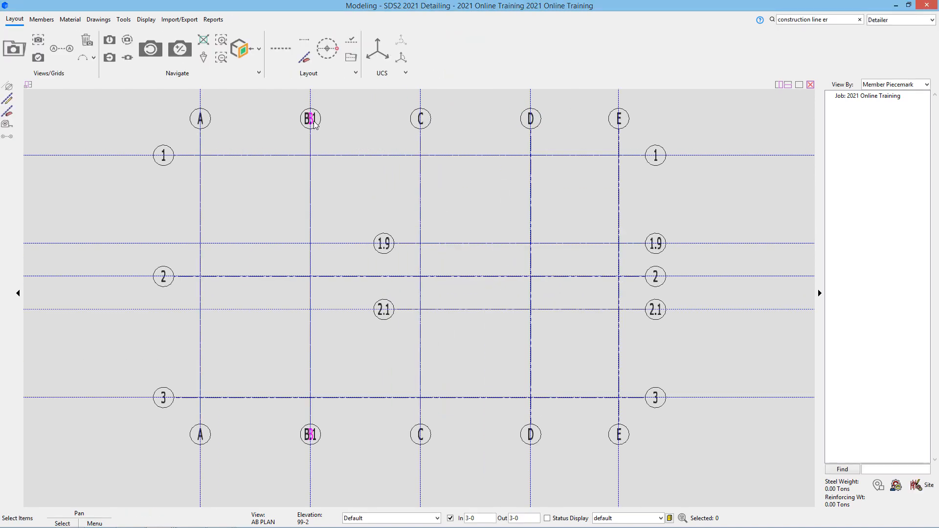
scroll(314, 121, "up", 8)
scroll(346, 177, "down", 7)
middle_click_drag(312, 206, 245, 173)
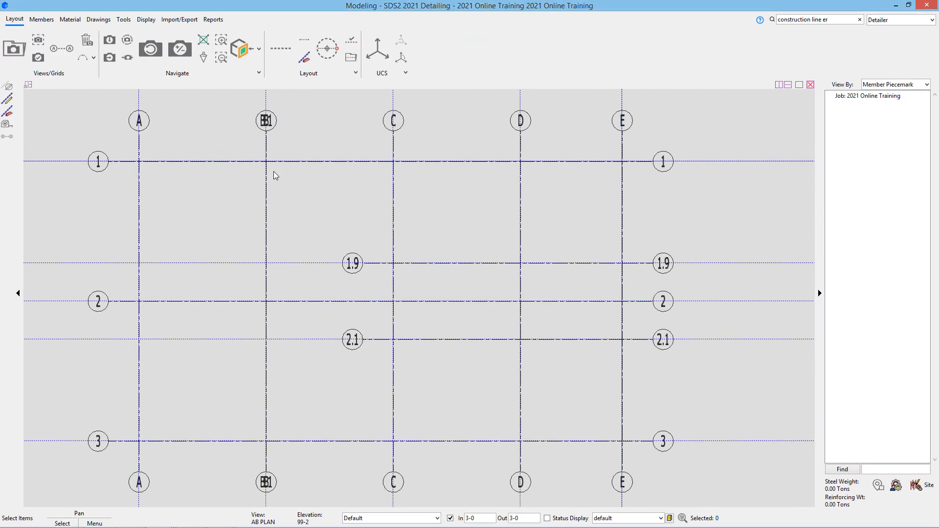
scroll(272, 178, "down", 1)
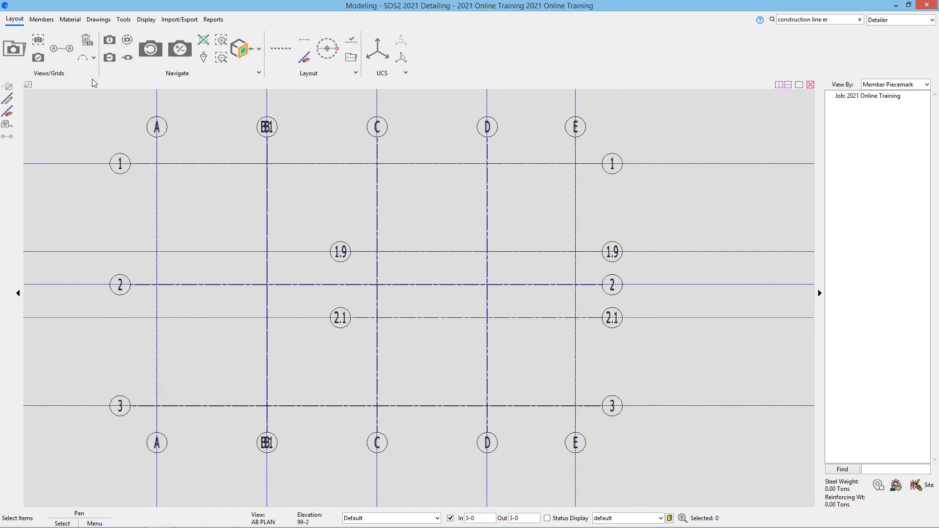
left_click(91, 45)
left_click(366, 227)
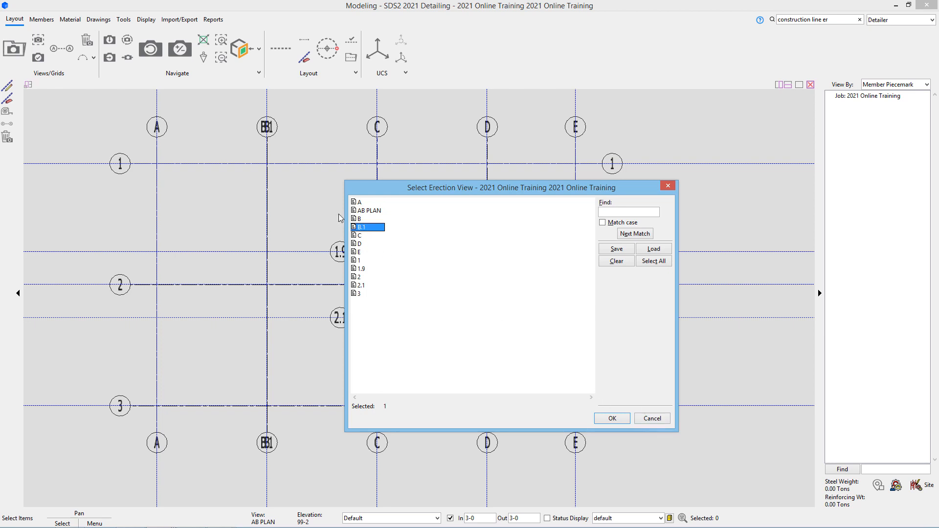
left_click(362, 212)
left_click(360, 218)
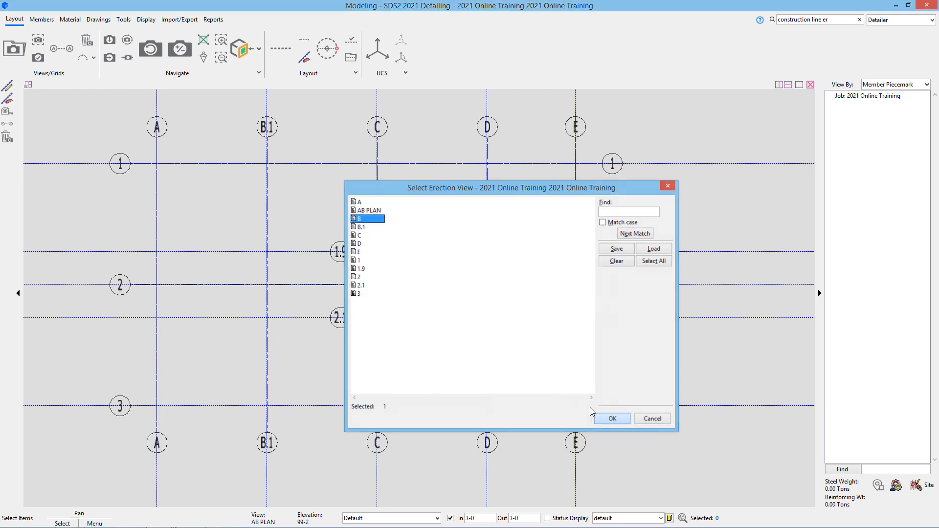
left_click(611, 418)
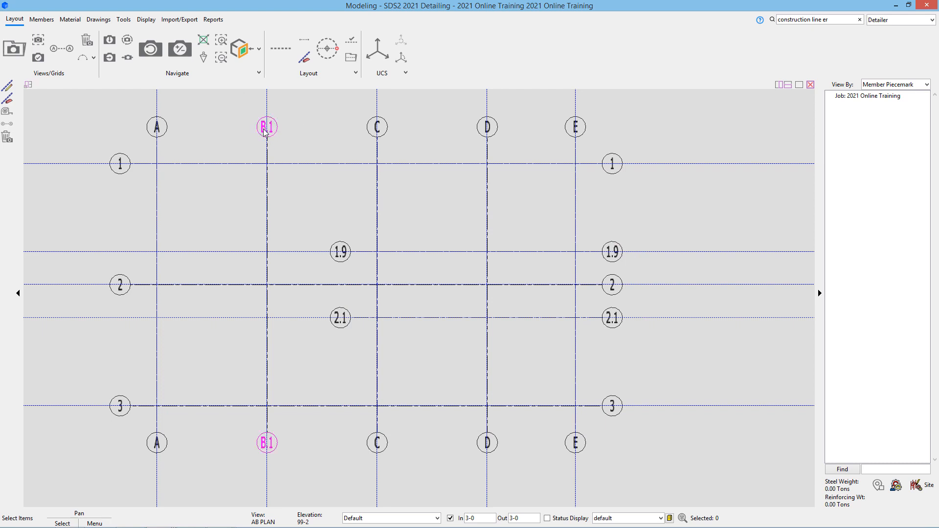
left_click(13, 58)
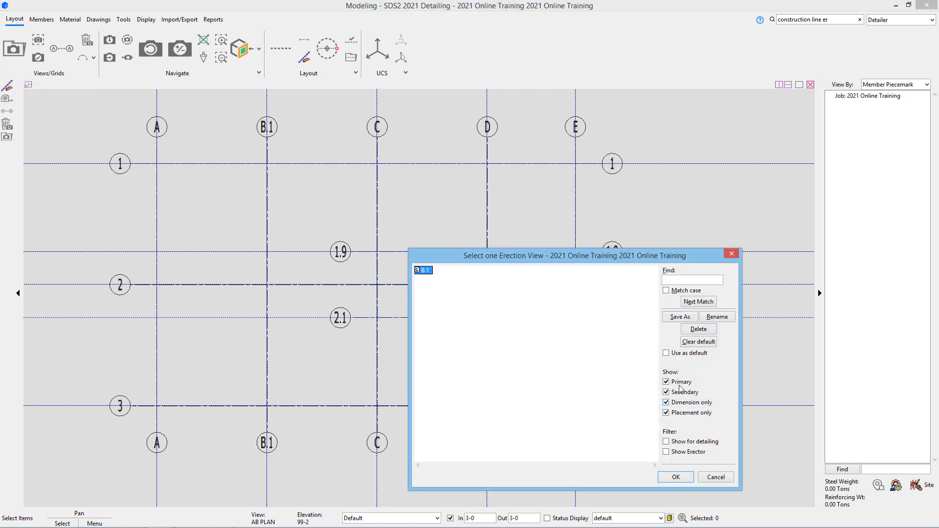
left_click(717, 317)
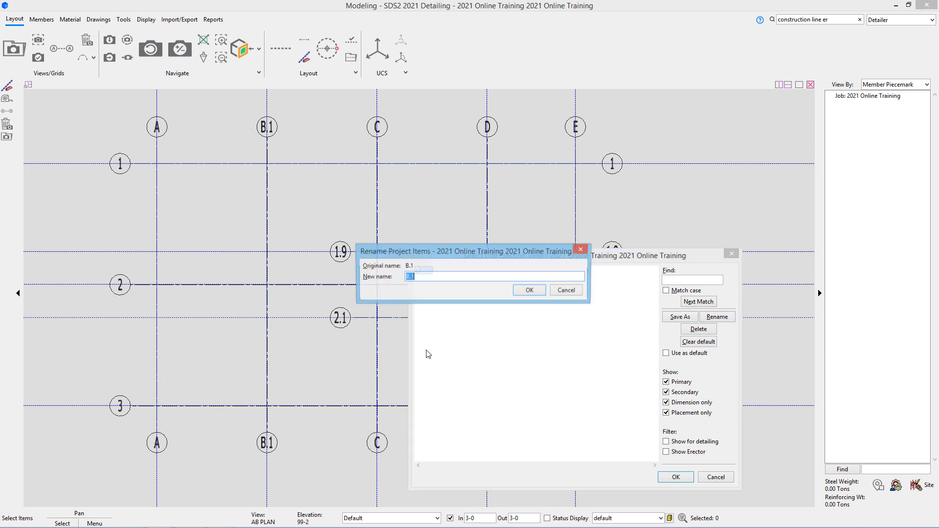
left_click_drag(411, 279, 466, 283)
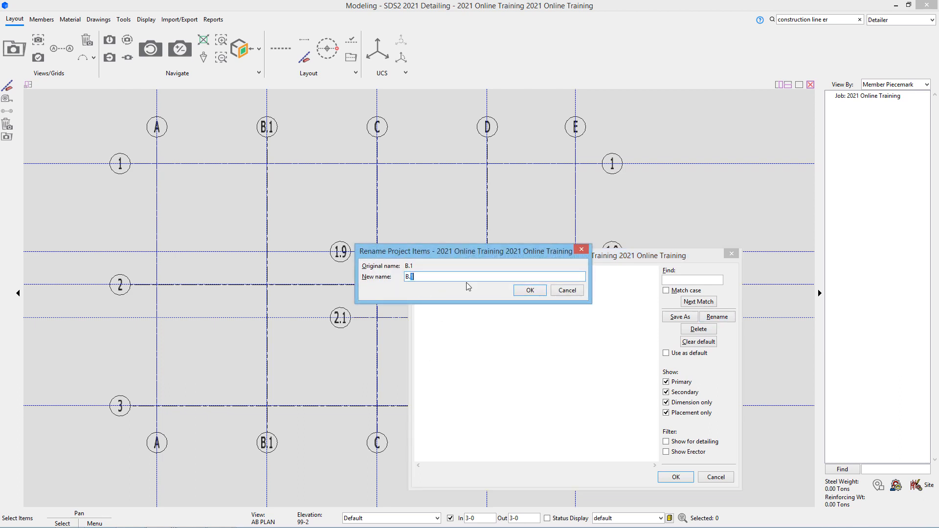
key("BackSpace")
key("BackSpace")
left_click(531, 291)
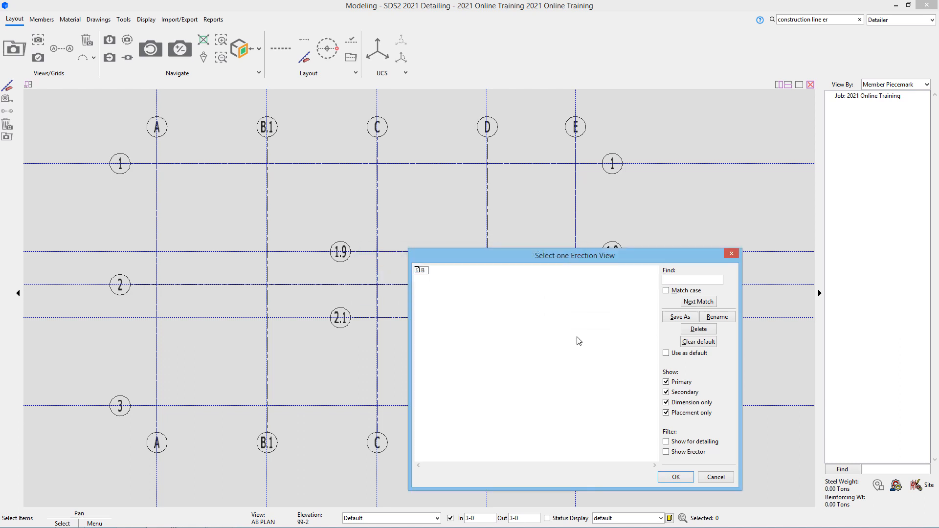
left_click(716, 478)
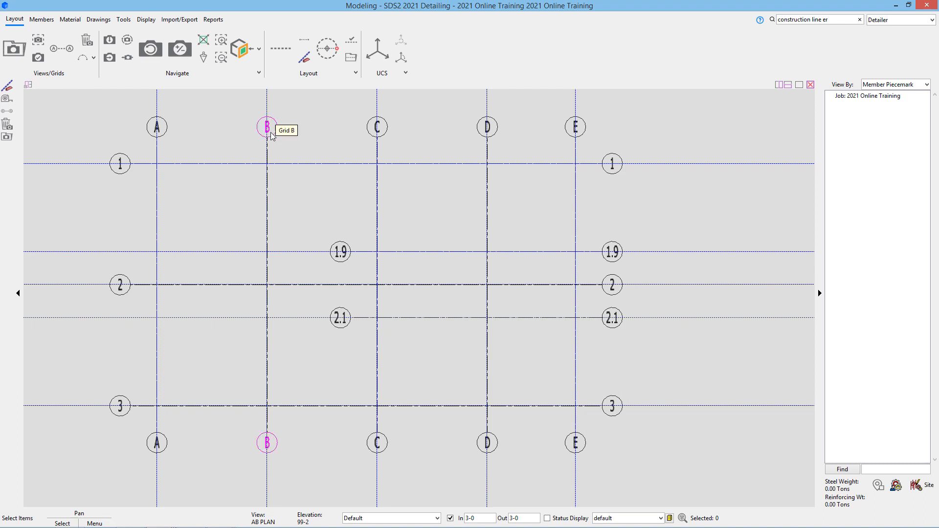
left_click(14, 49)
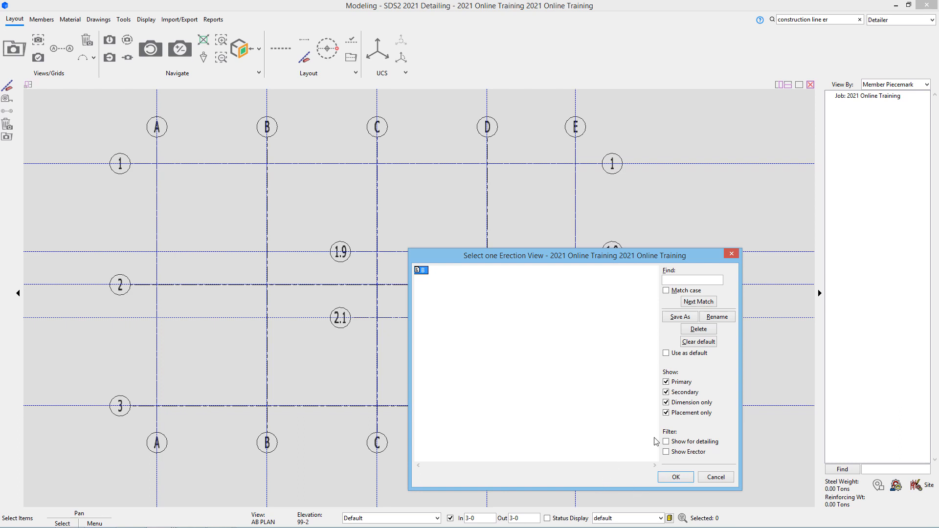
left_click(683, 442)
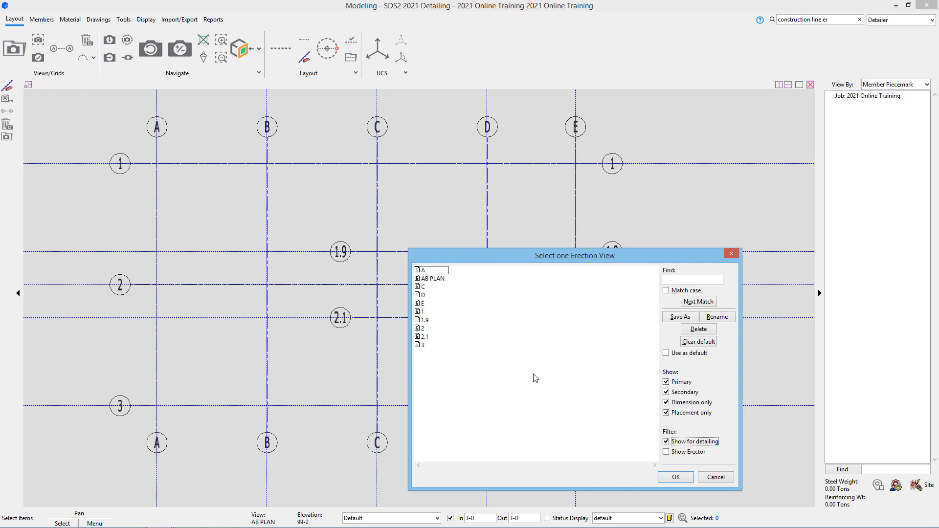
left_click(714, 477)
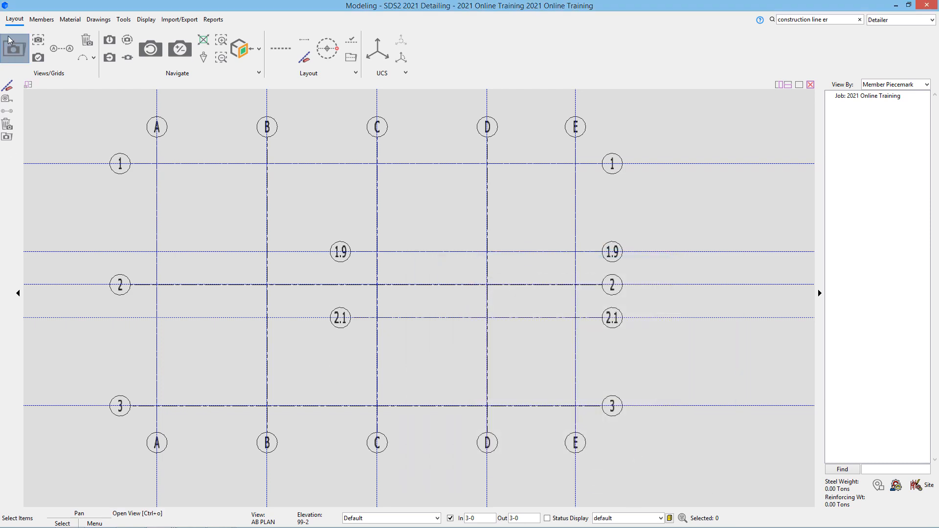
left_click(68, 54)
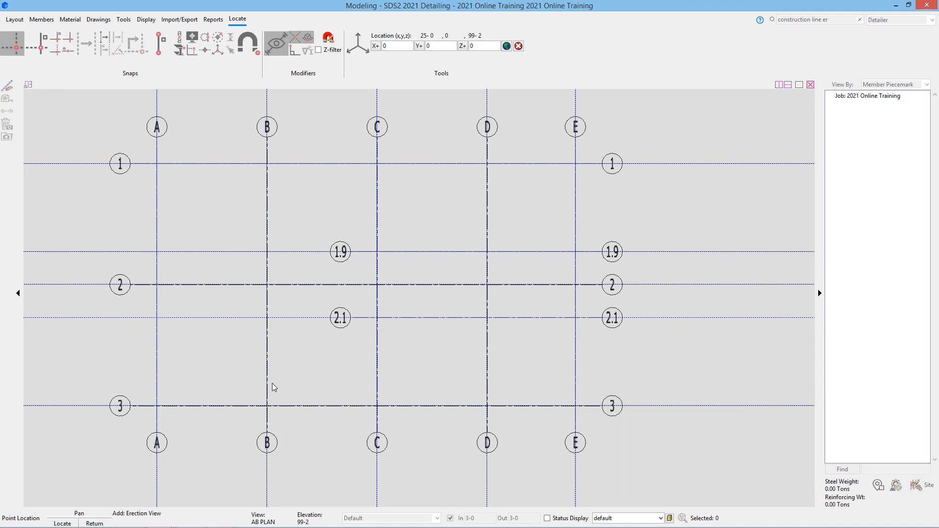
left_click(272, 382)
left_click(277, 168)
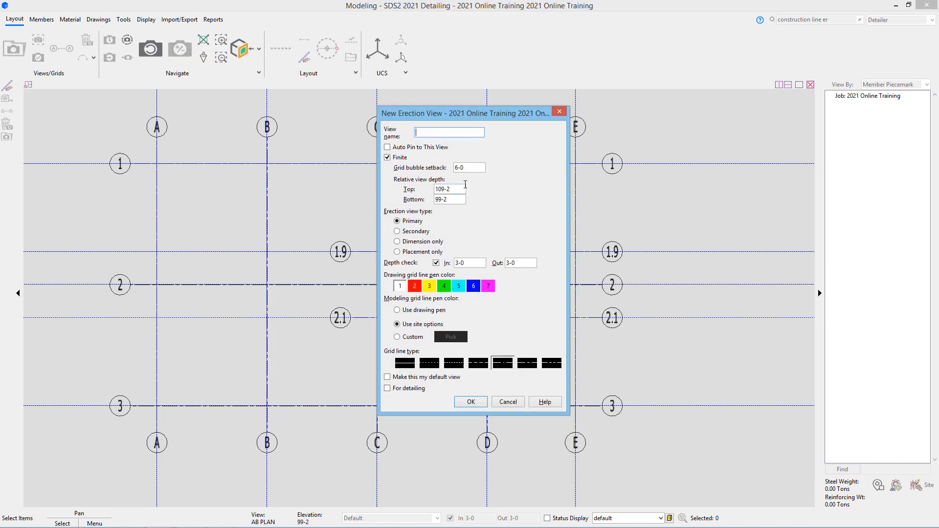
type("B")
double_click(452, 199)
type("90-0")
key("shift+Tab")
type("0.")
key("BackSpace")
key("BackSpace")
type("130-0")
left_click(405, 389)
left_click(472, 402)
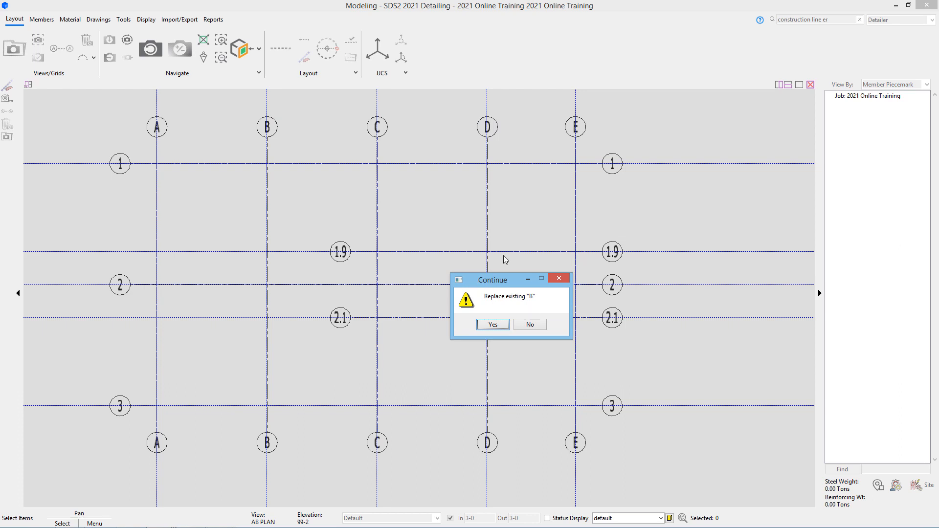
left_click(489, 325)
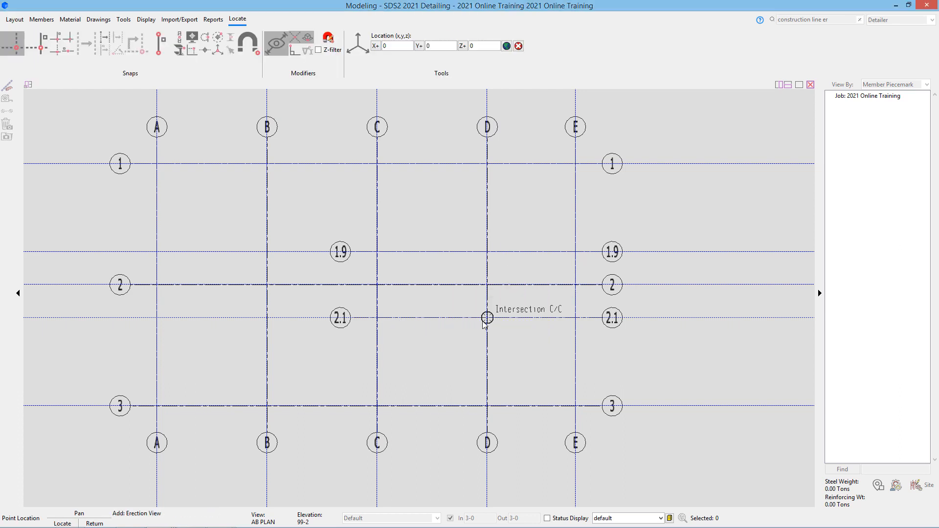
left_click(433, 277)
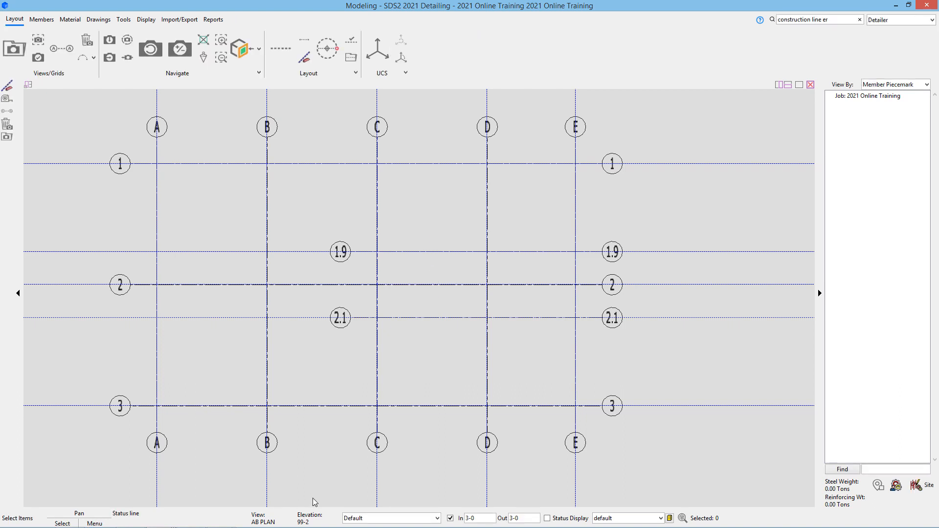
left_click(366, 518)
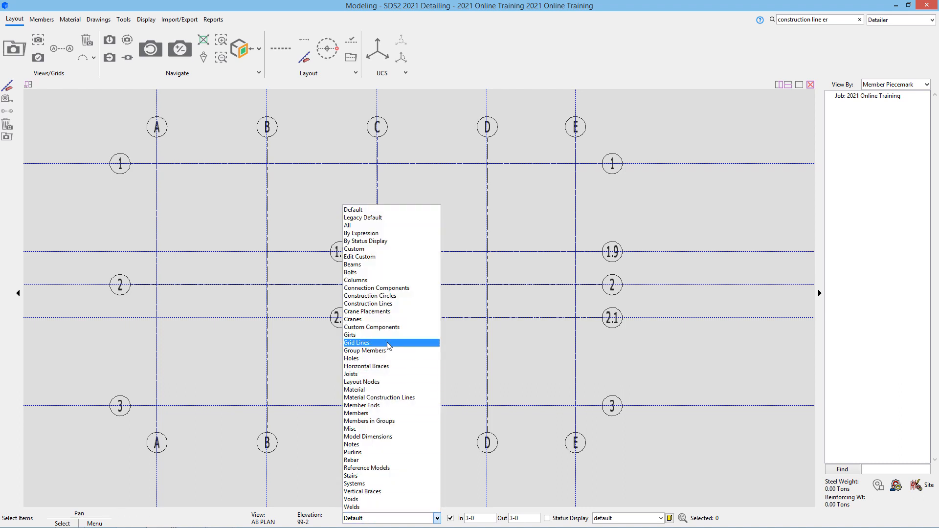
left_click(367, 345)
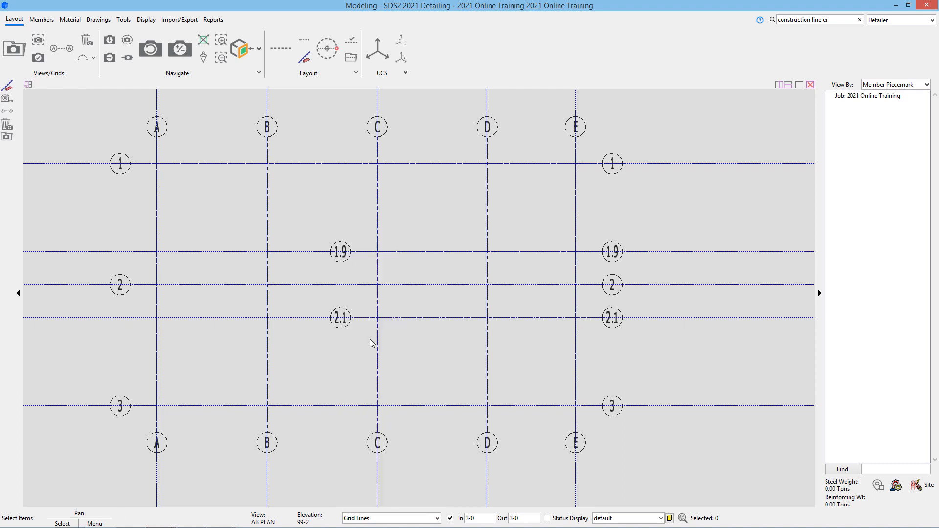
double_click(268, 303)
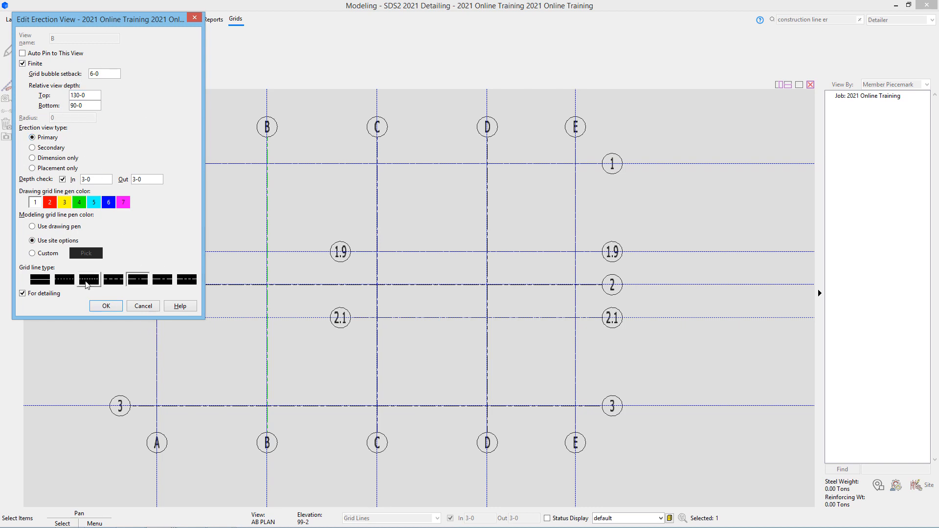
left_click(144, 306)
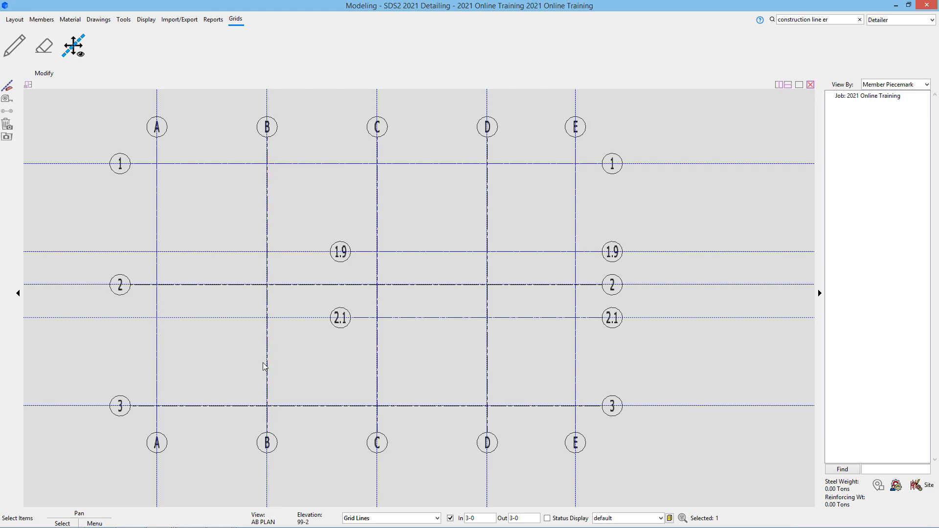
left_click(267, 441)
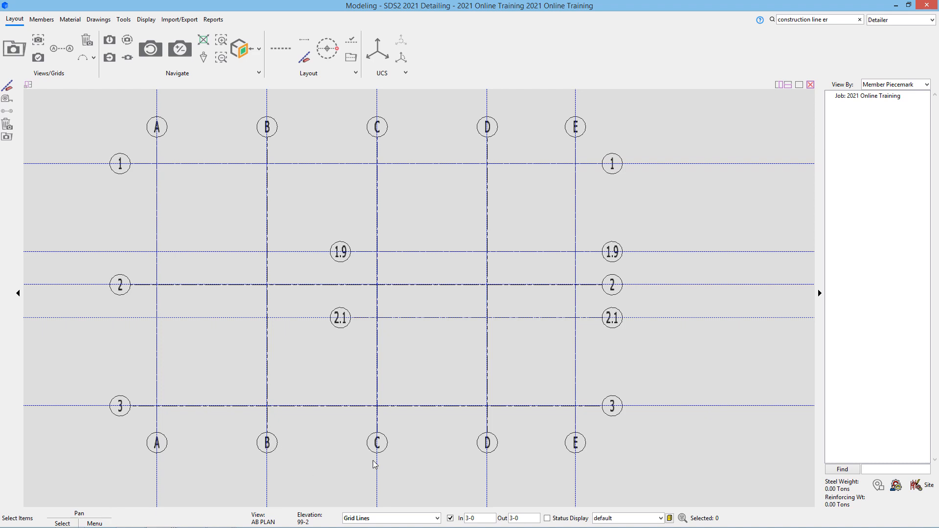
left_click(411, 519)
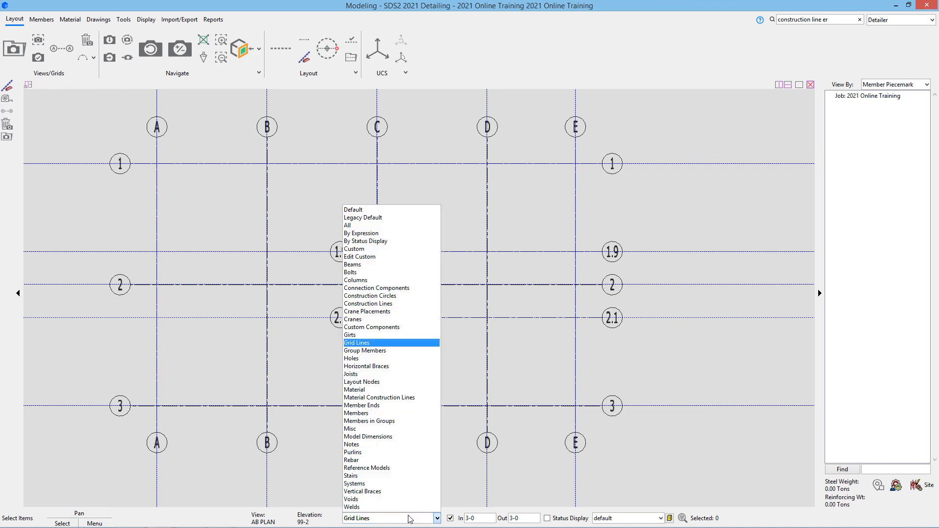
left_click(407, 210)
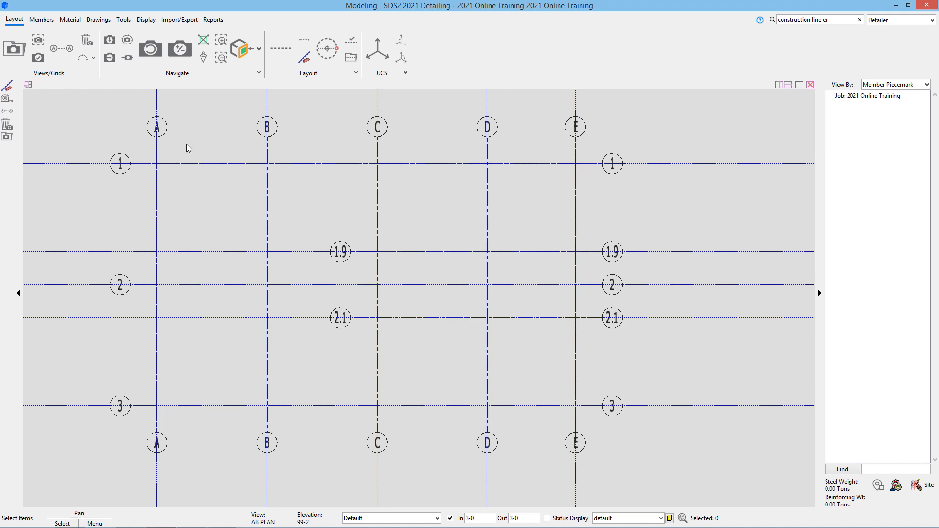
left_click(93, 58)
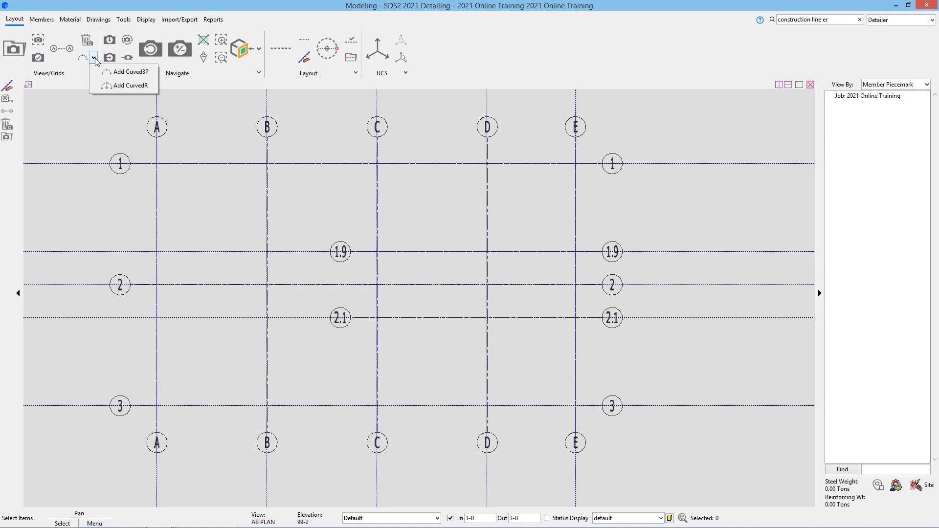
left_click(117, 72)
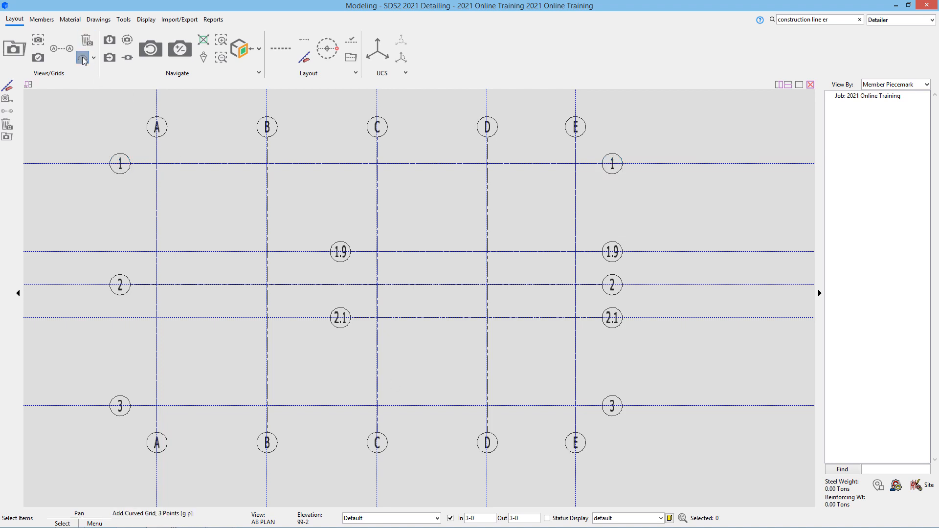
left_click(14, 22)
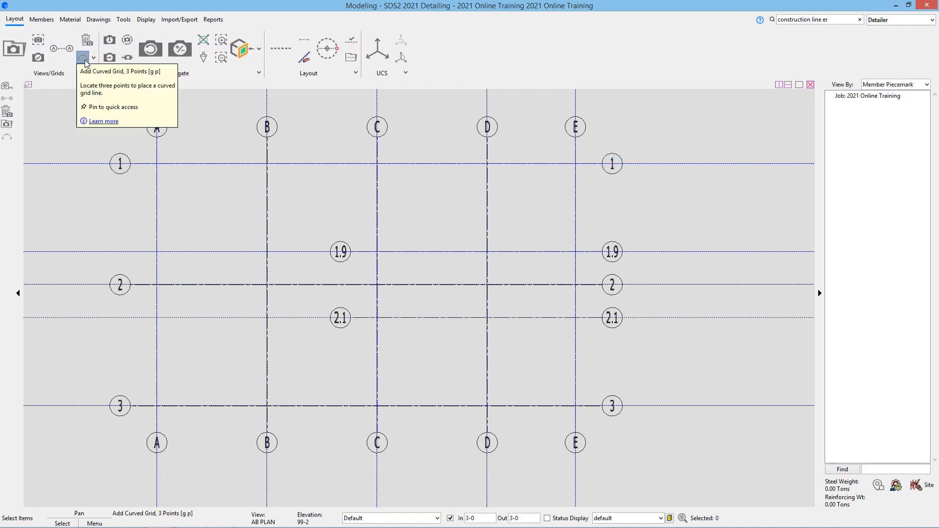
left_click(83, 58)
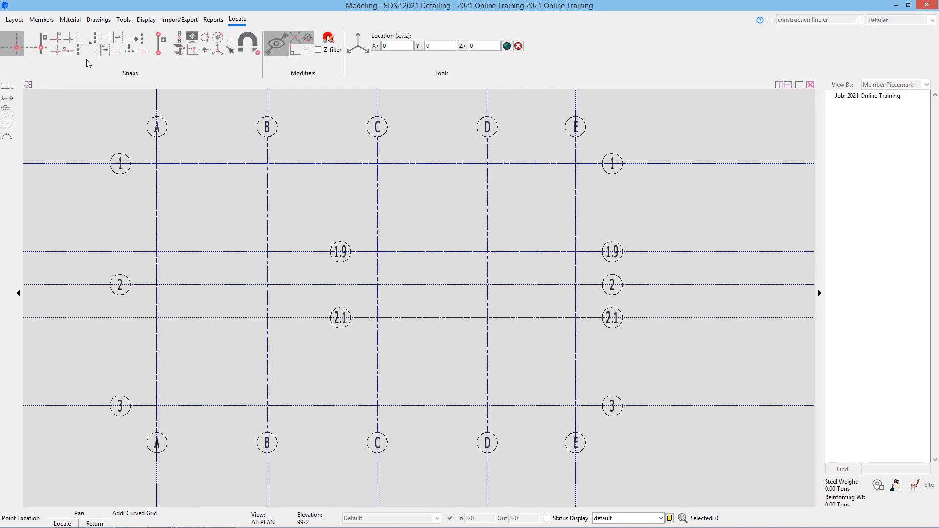
left_click(158, 288)
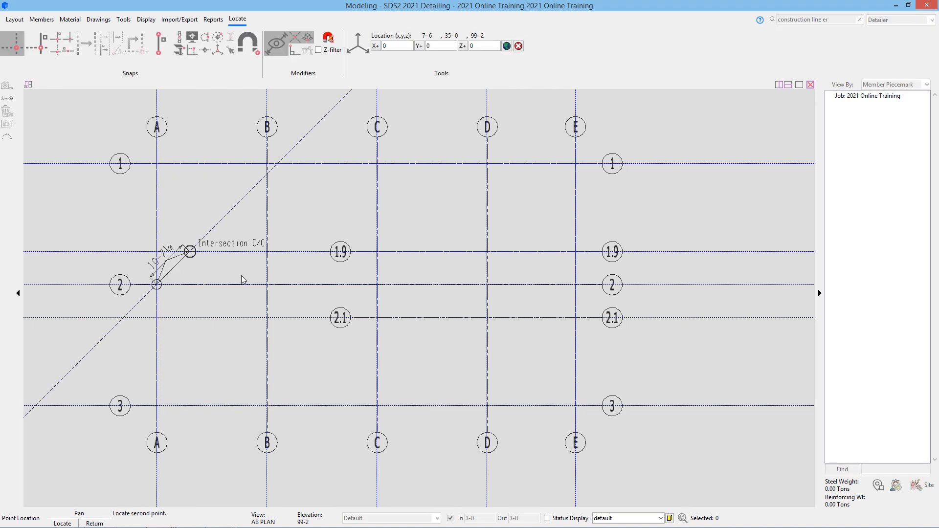
left_click(267, 284)
key("f")
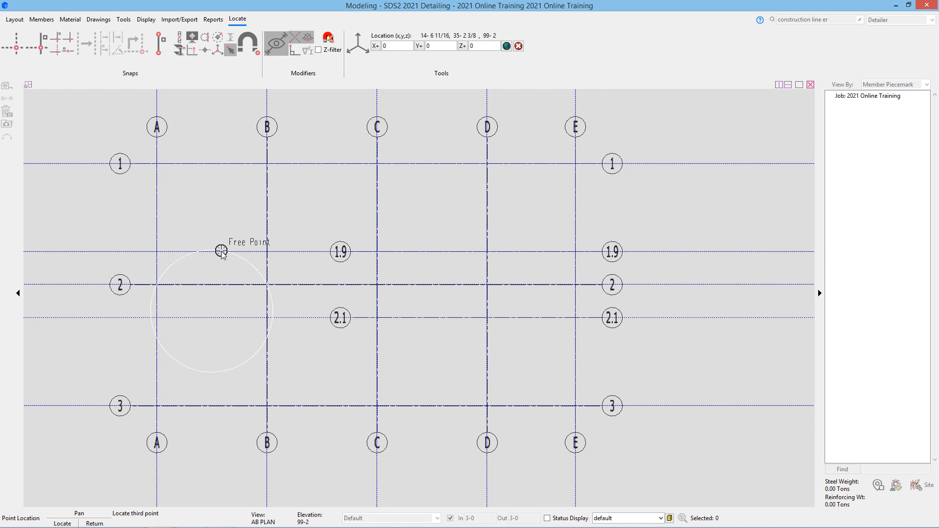
left_click(221, 252)
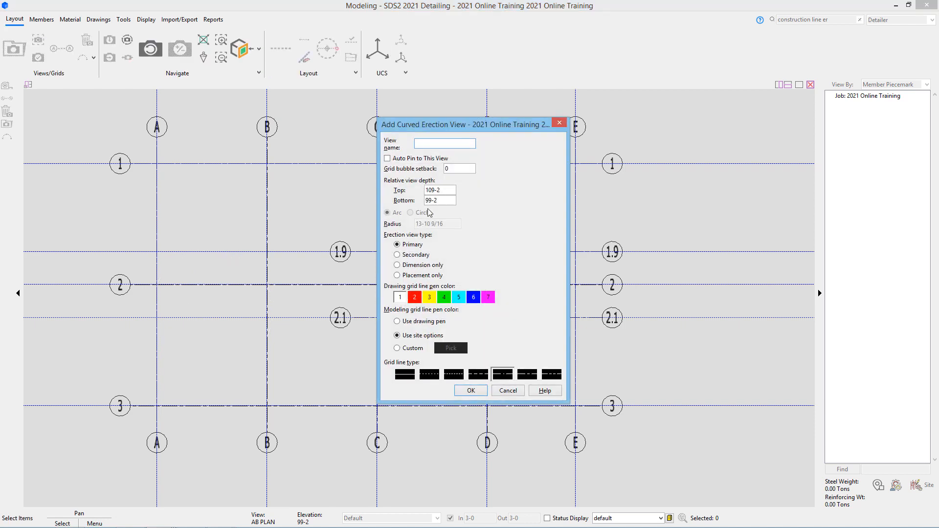
type("TEST")
left_click(471, 390)
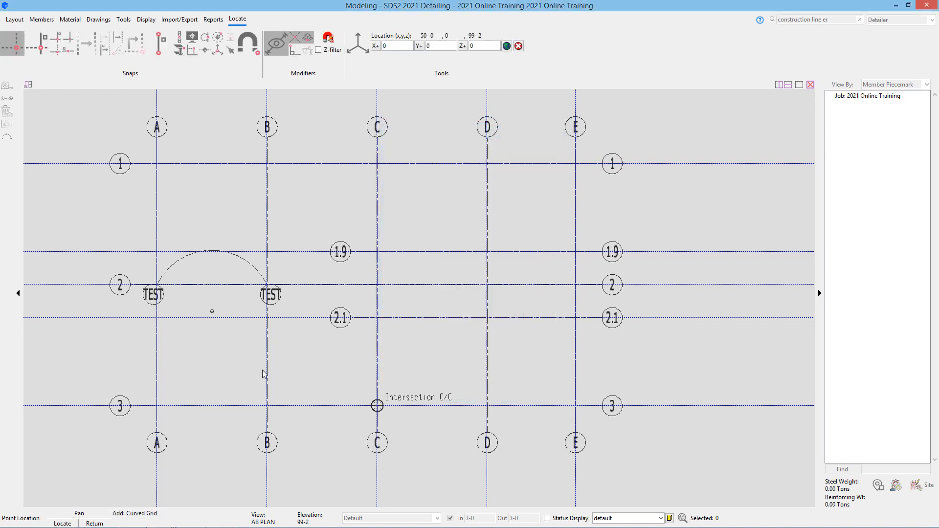
left_click(432, 333)
left_click(94, 58)
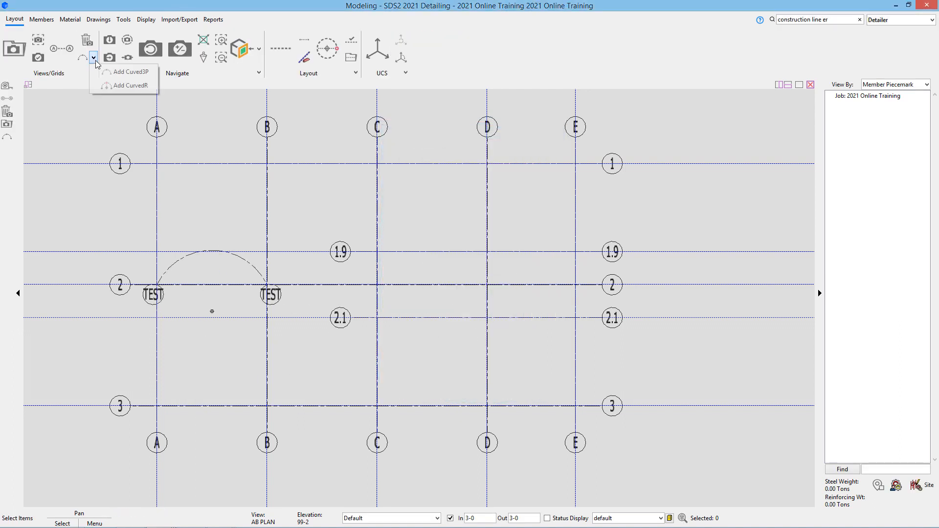
left_click(125, 87)
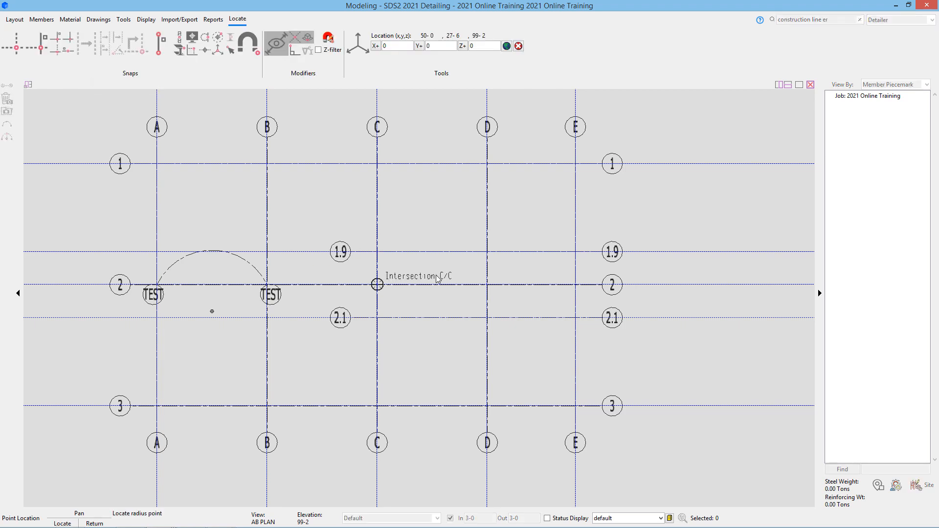
left_click(495, 288)
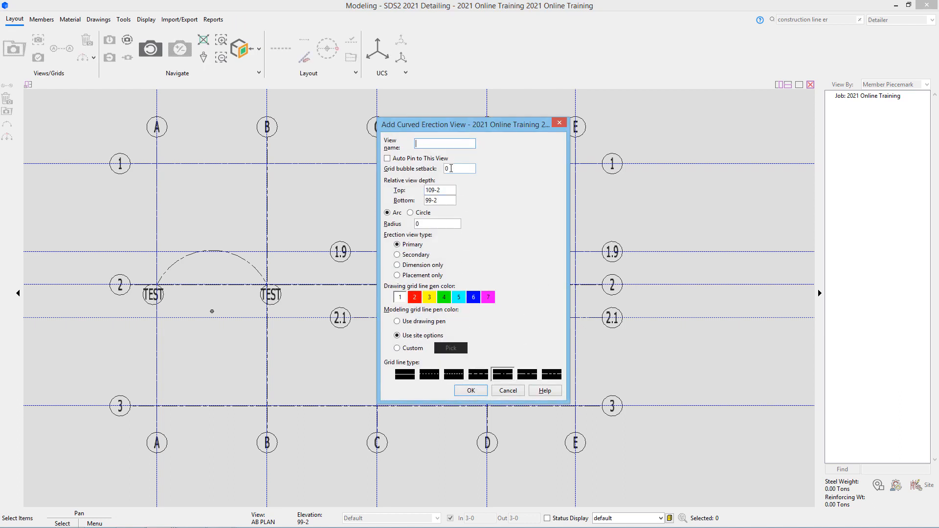
left_click(459, 226)
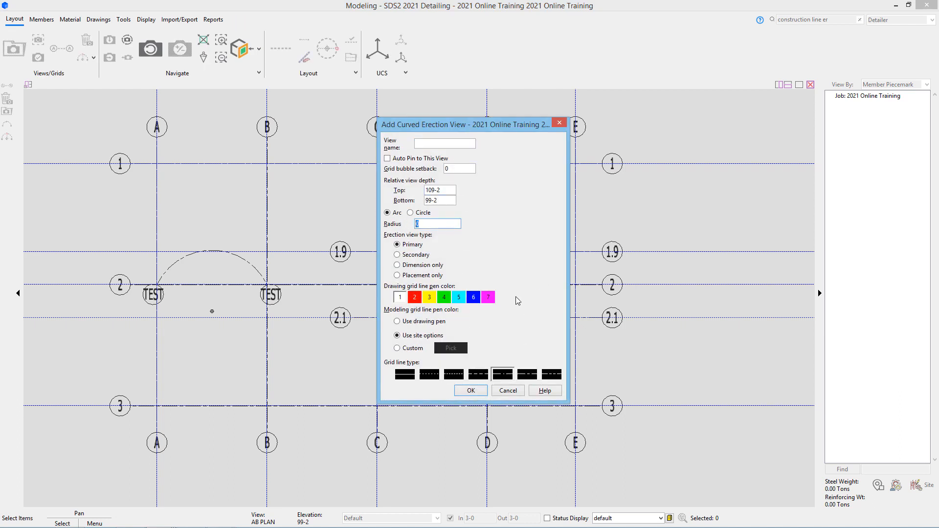
left_click(516, 391)
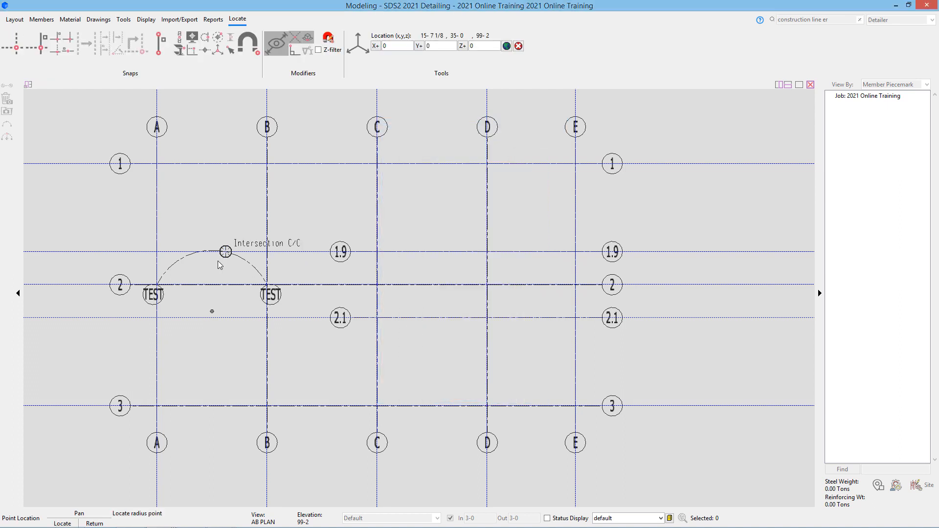
key("Escape")
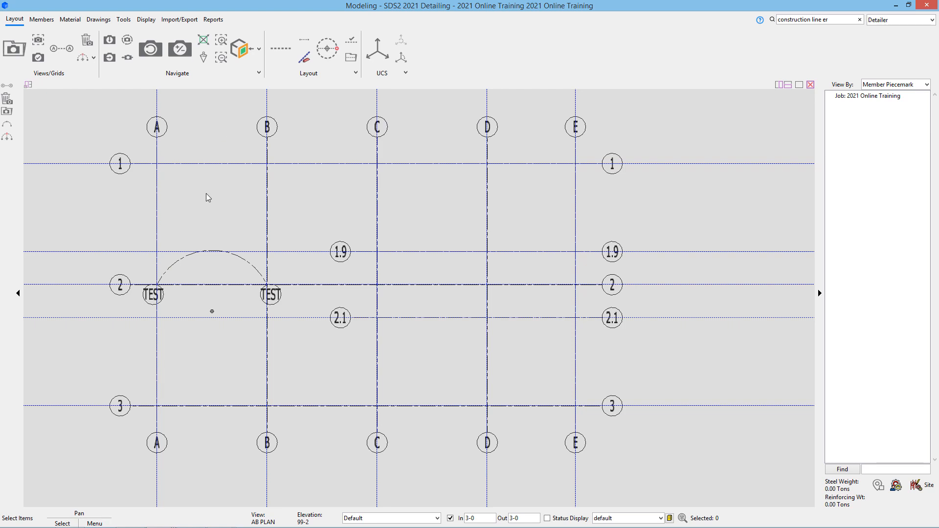
left_click(90, 45)
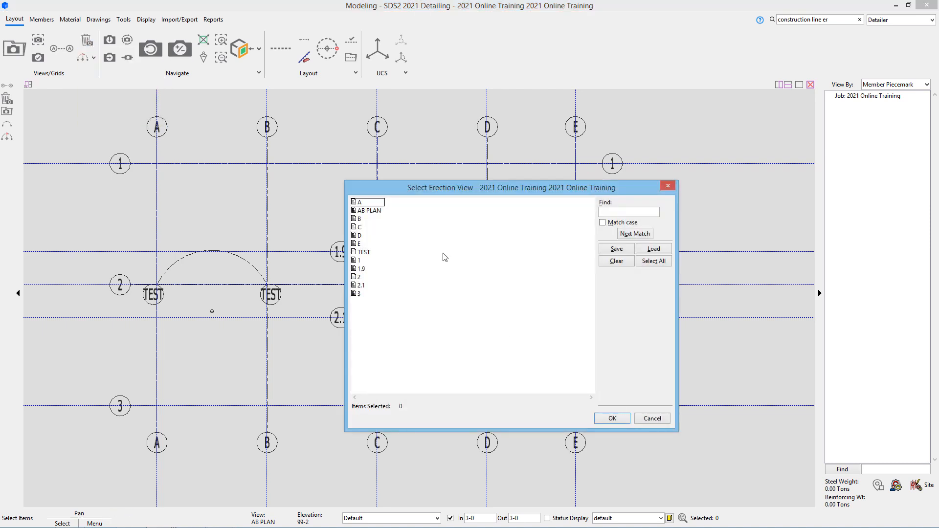
left_click(366, 252)
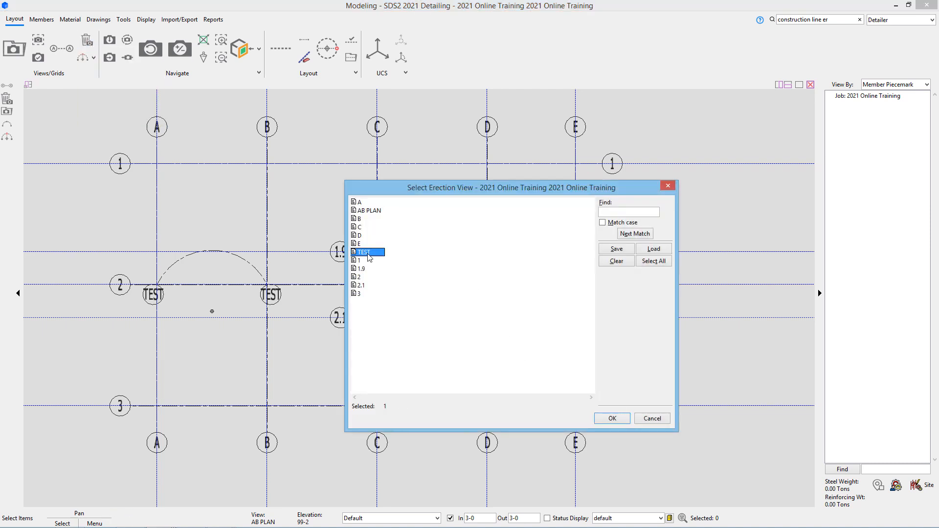
left_click(612, 419)
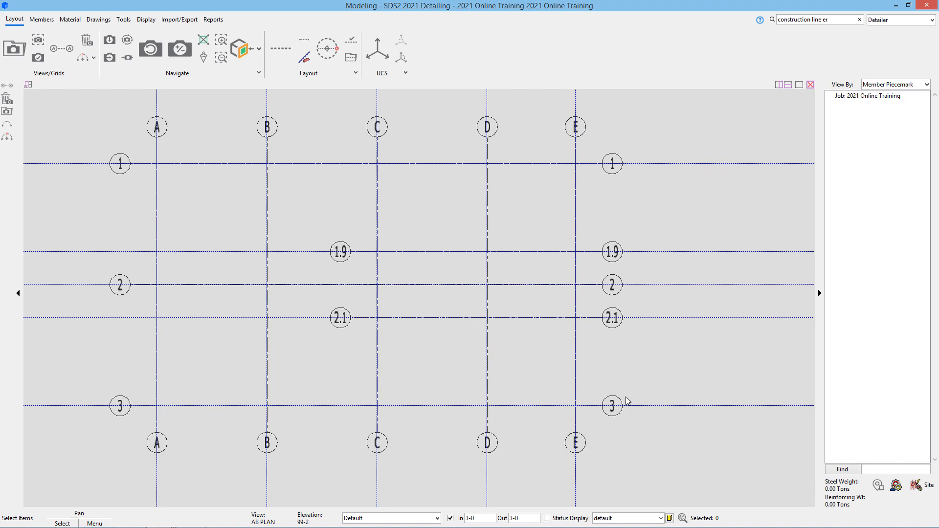
- Display a plan view at reference elevation 114-6 and begin saving it as a named view
left_click(114, 39)
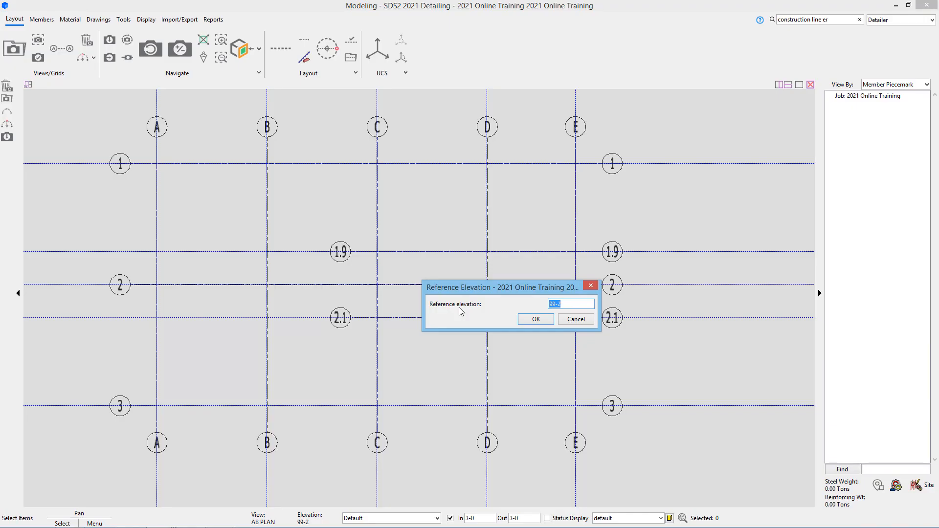
type("114-6")
left_click(530, 319)
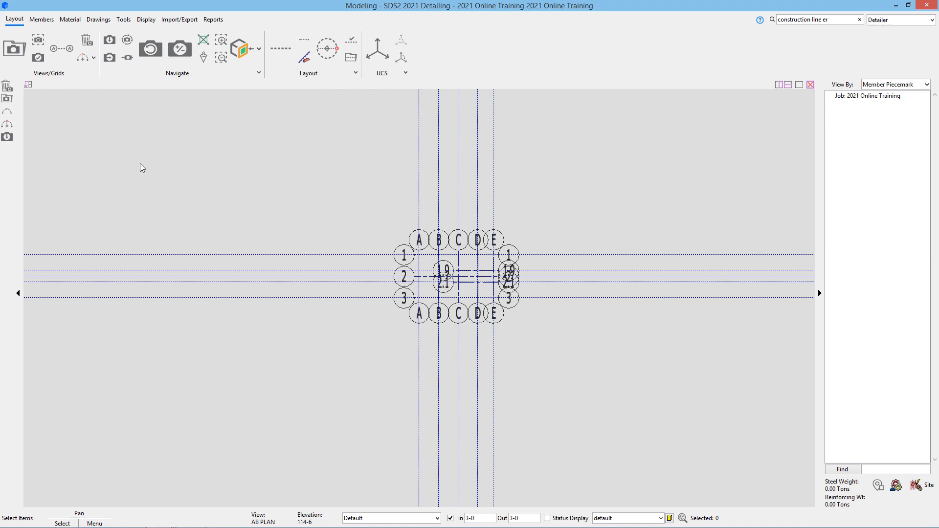
left_click(33, 57)
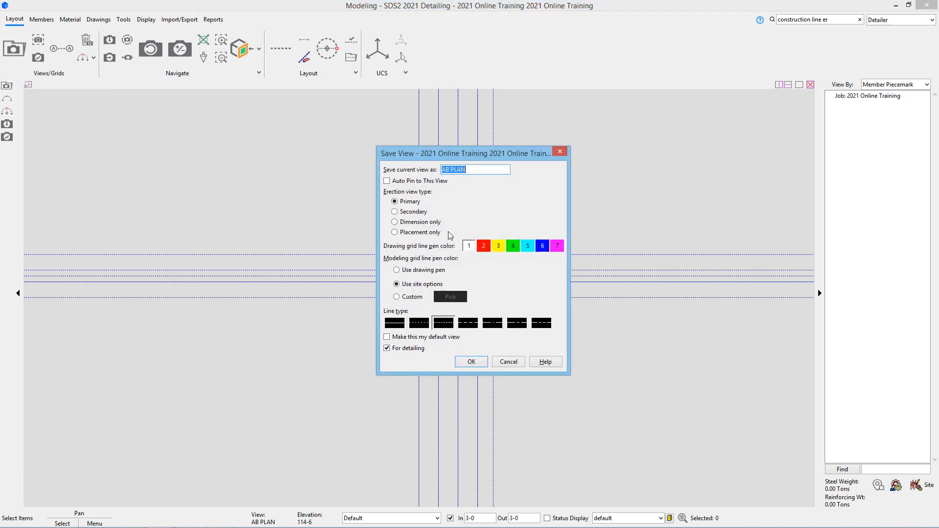
- Save the 114-6 plan under the view name SECOND FLOOR
type("SECOND FLOOR")
left_click(472, 362)
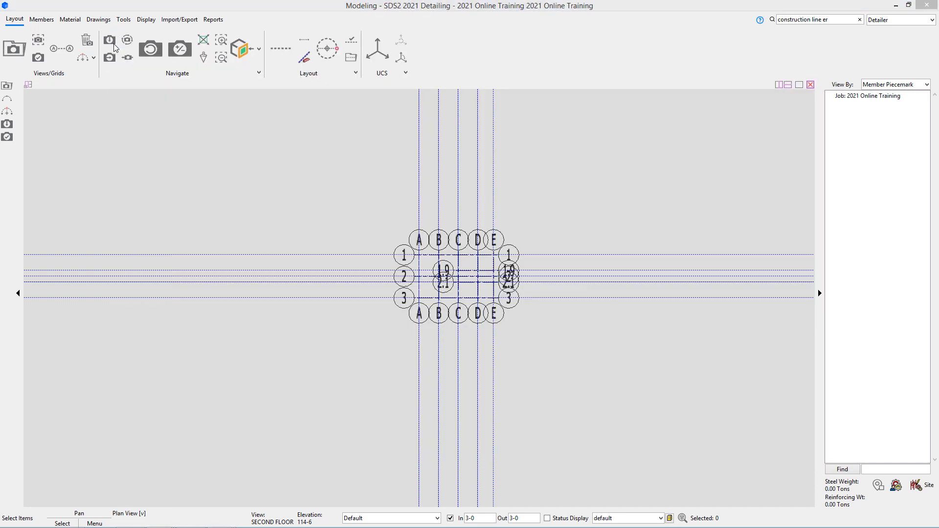
- Show the plan at elevation 126-0 and save it under the name ROOF FRAMING PLAN
left_click(114, 45)
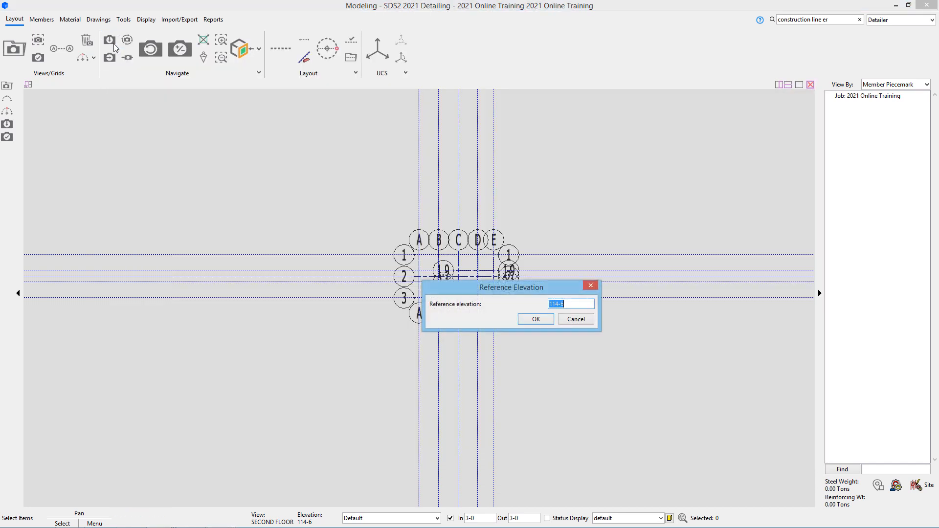
type("126-0")
left_click(534, 319)
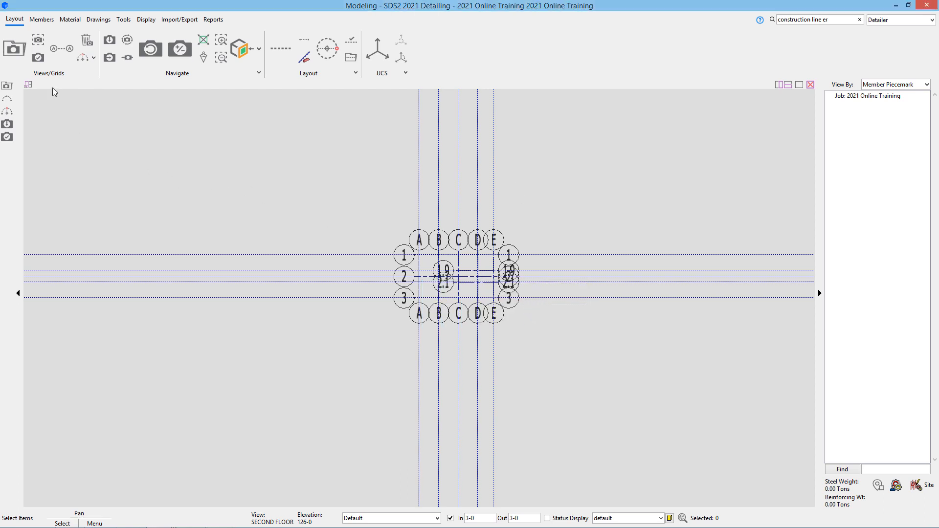
left_click(38, 57)
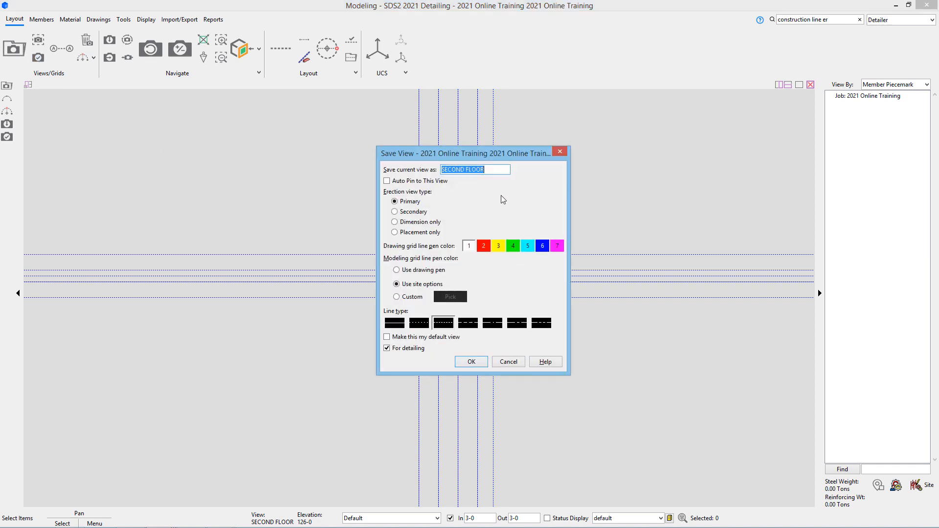
type("ROOF FRAMING PLAN")
left_click(473, 362)
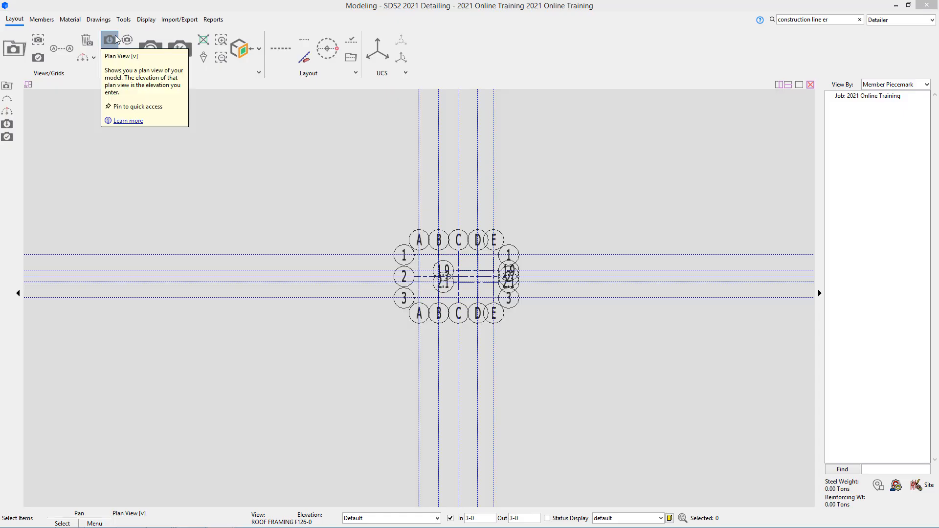
- Show the plan at elevation 107-8 and save it under the name MEZZANINE
left_click(104, 47)
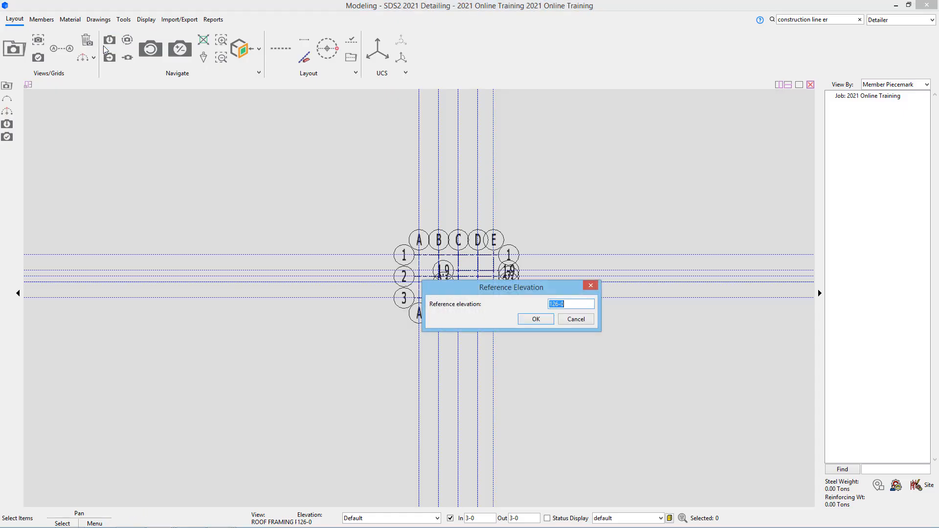
type("107-8")
left_click(535, 319)
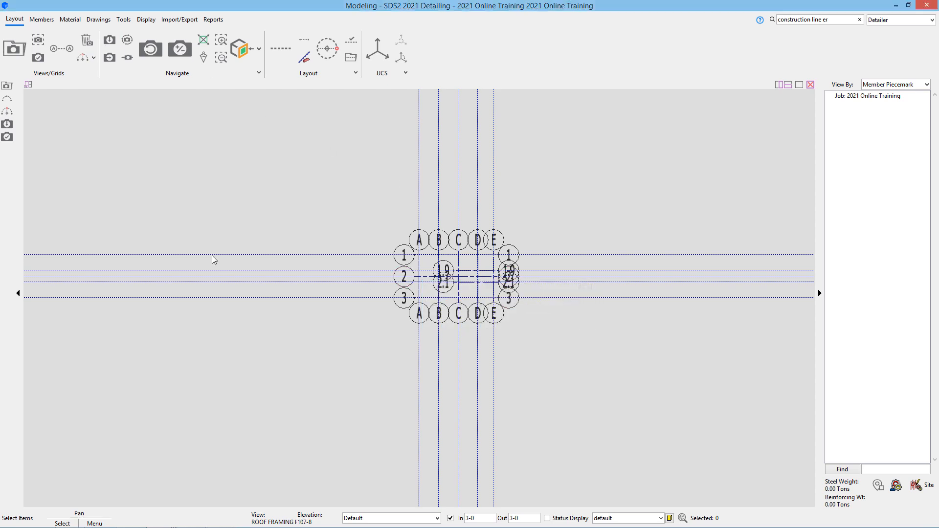
left_click(39, 57)
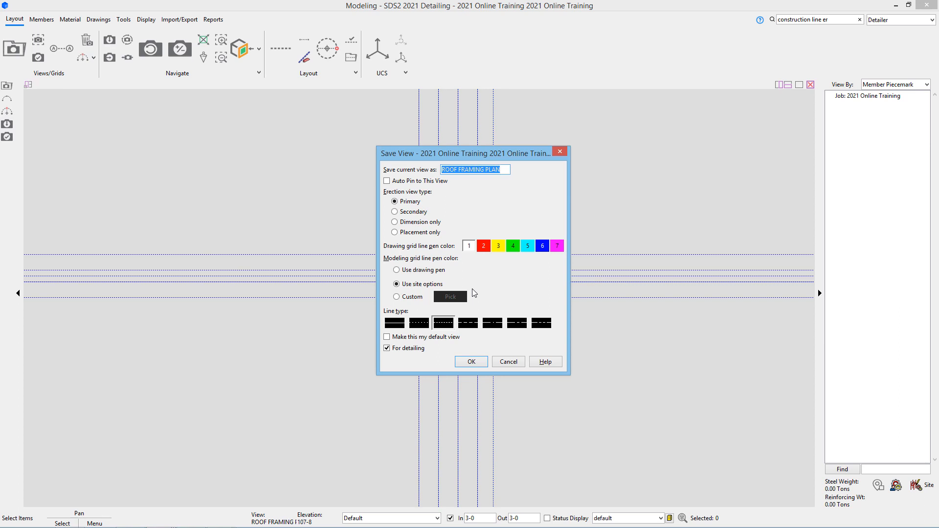
type("MEZZANINE")
left_click(470, 363)
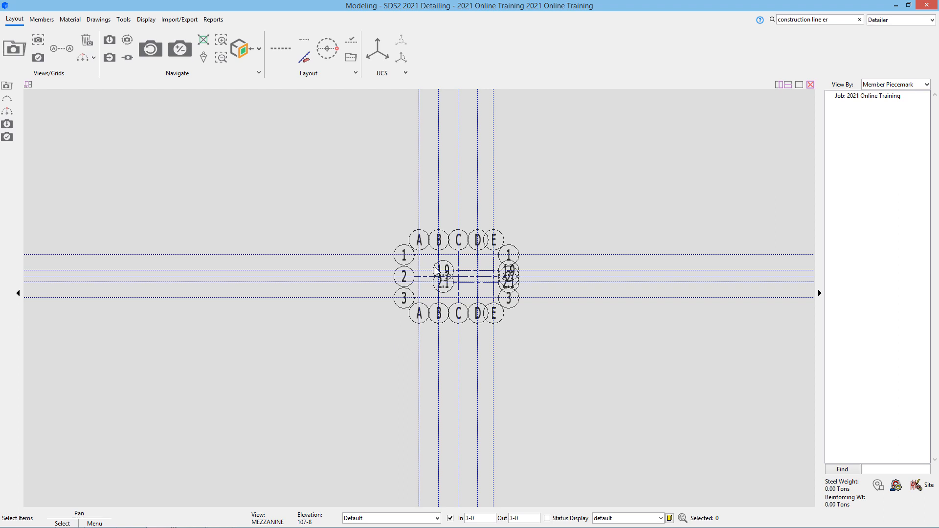
- Open the saved AB PLAN and MEZZANINE erection views in turn to check them
left_click(9, 48)
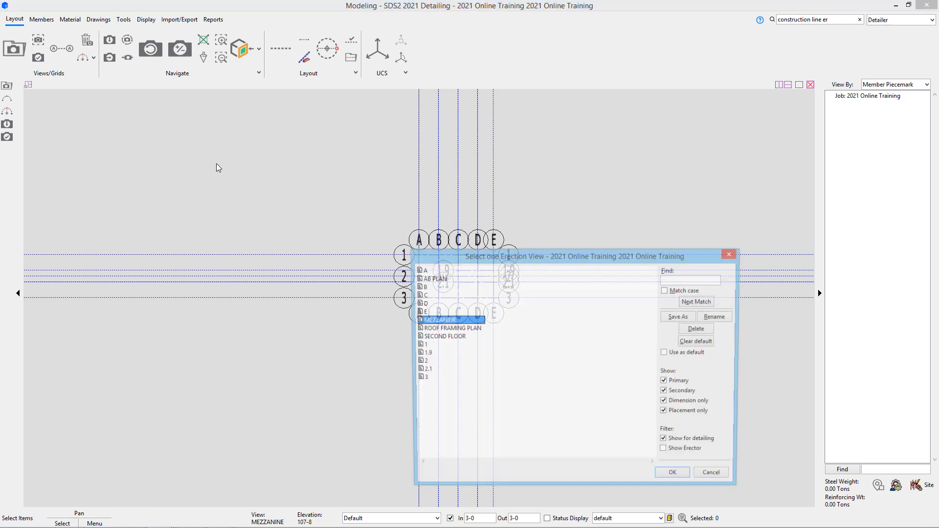
double_click(432, 279)
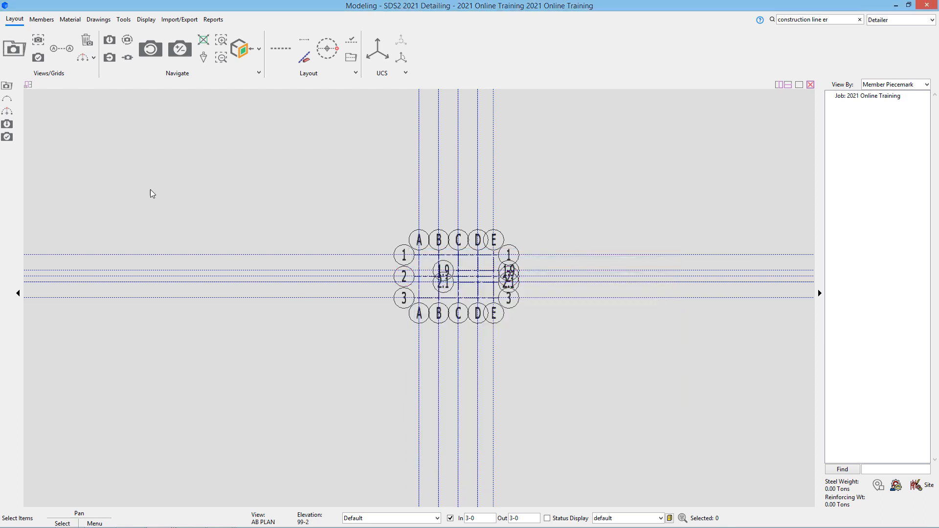
key("ctrl+o")
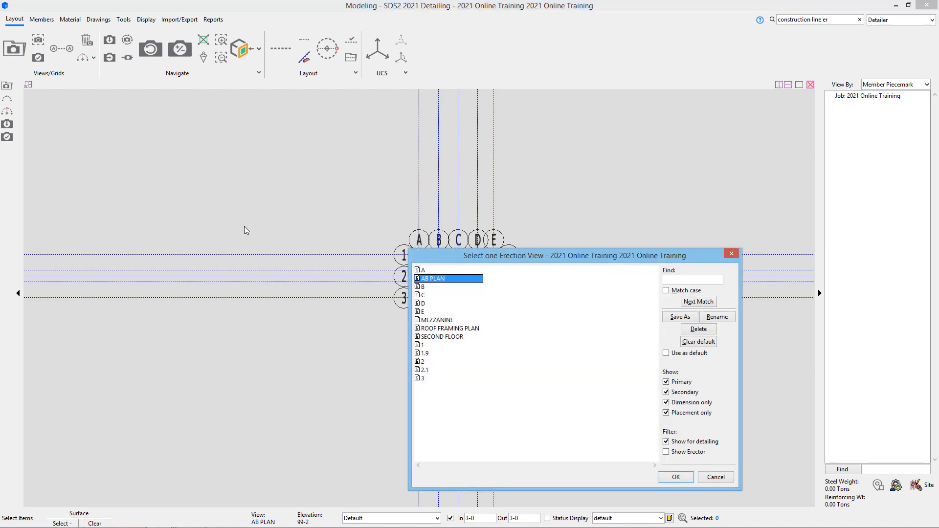
double_click(447, 320)
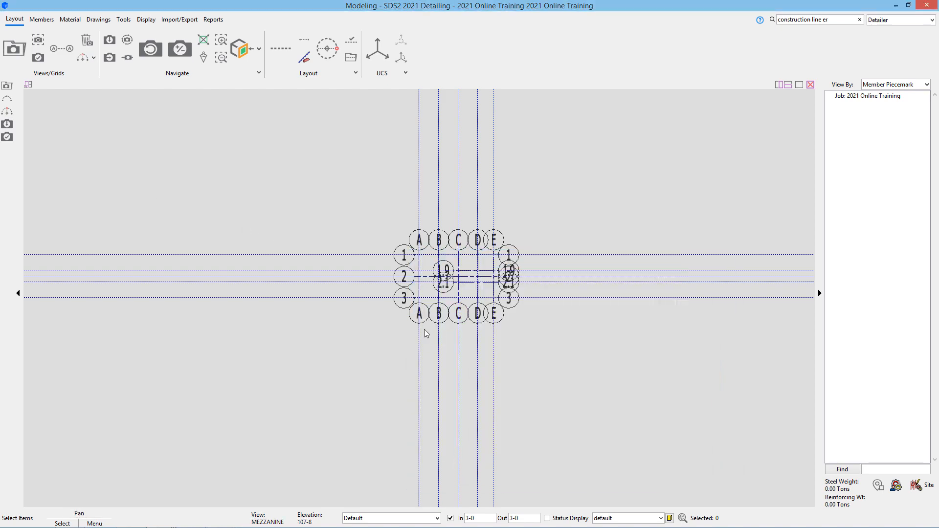
- Open the SECOND FLOOR erection view from the saved view list
left_click(21, 50)
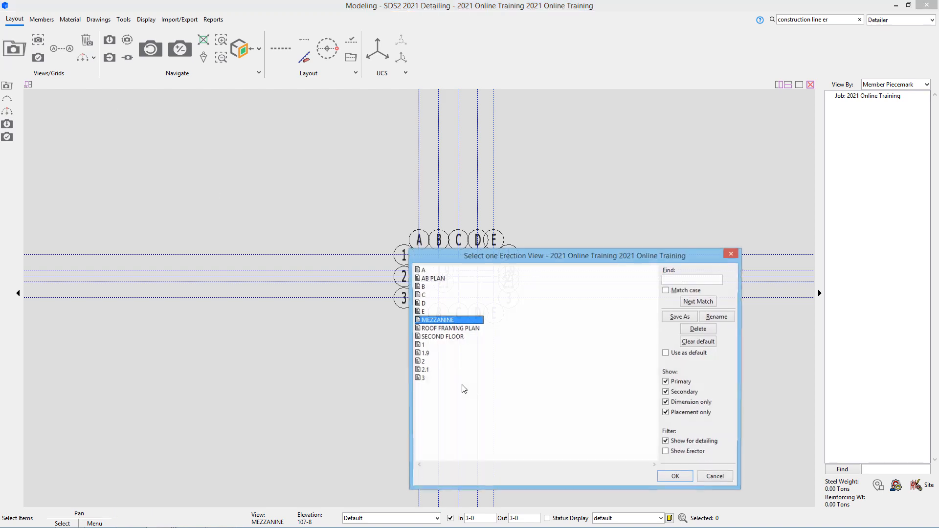
left_click(446, 337)
double_click(446, 337)
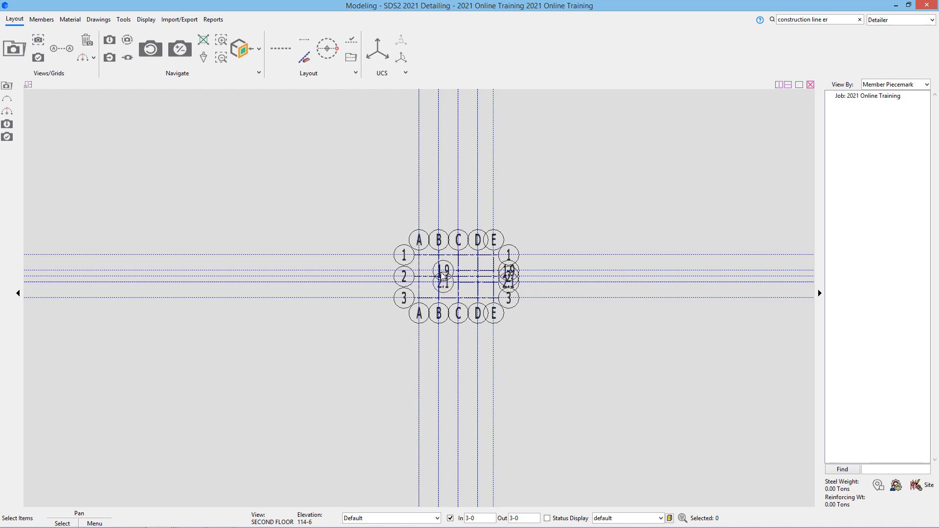
scroll(454, 253, "up", 3)
scroll(465, 289, "up", 3)
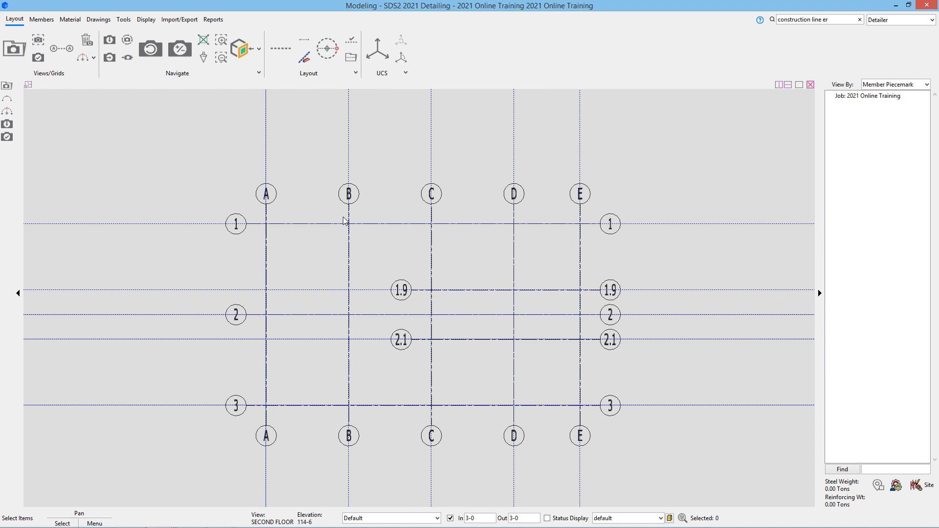
double_click(352, 194)
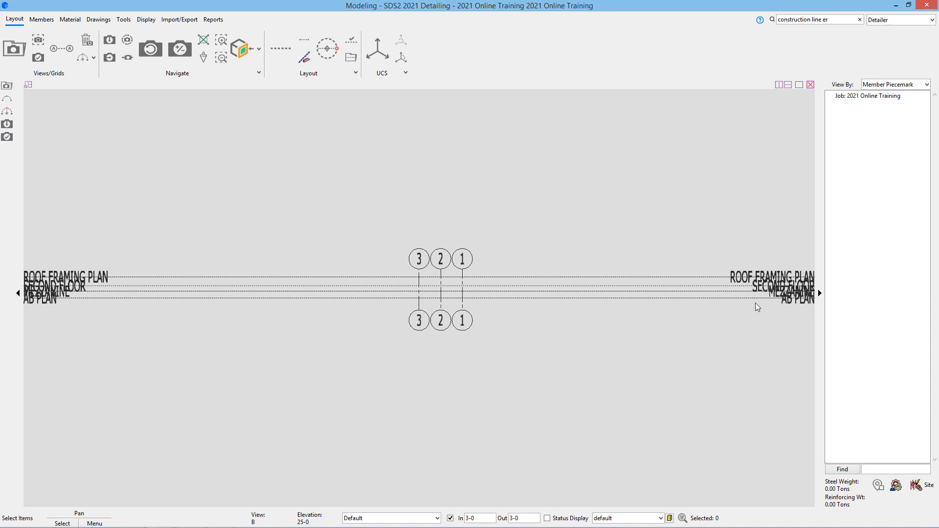
scroll(46, 294, "up", 4)
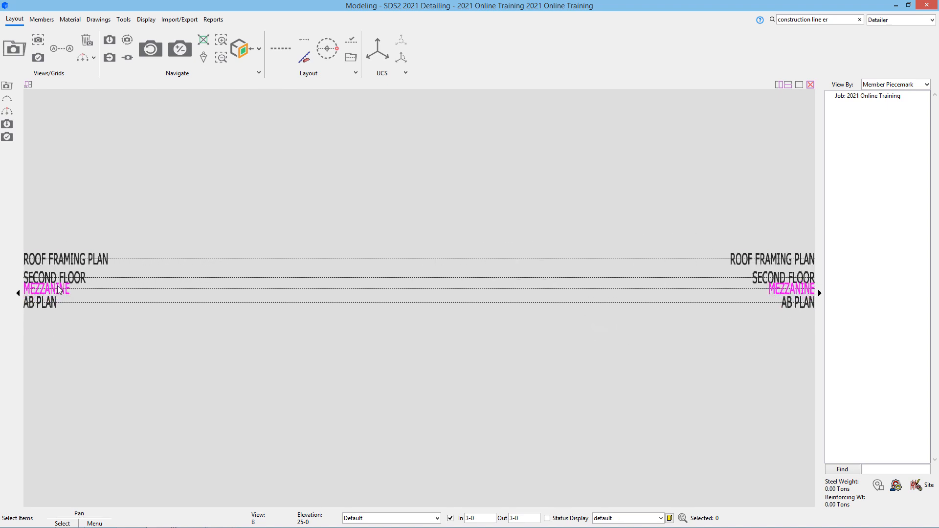
scroll(57, 288, "up", 4)
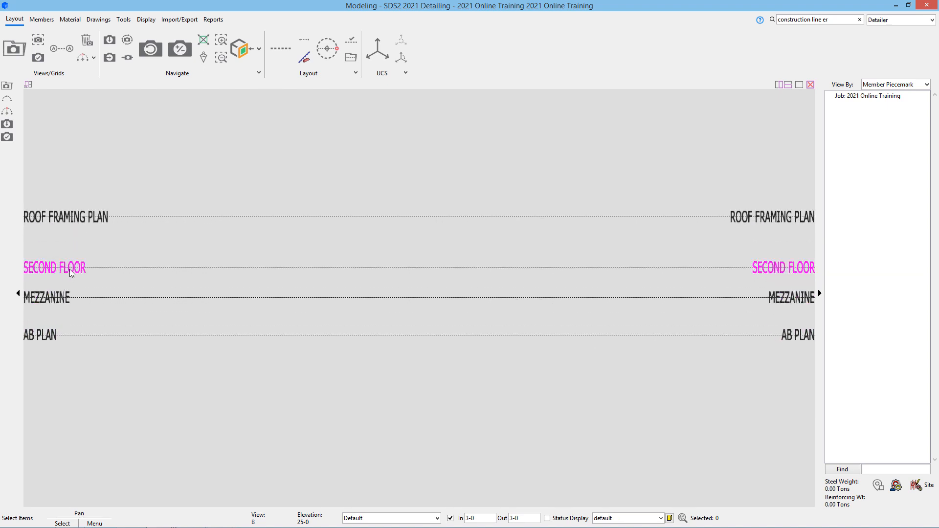
left_click(70, 269)
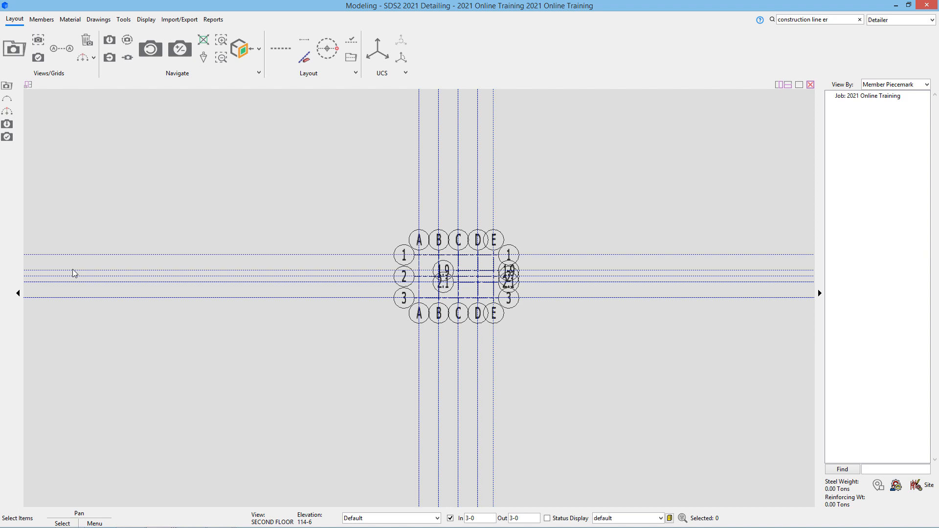